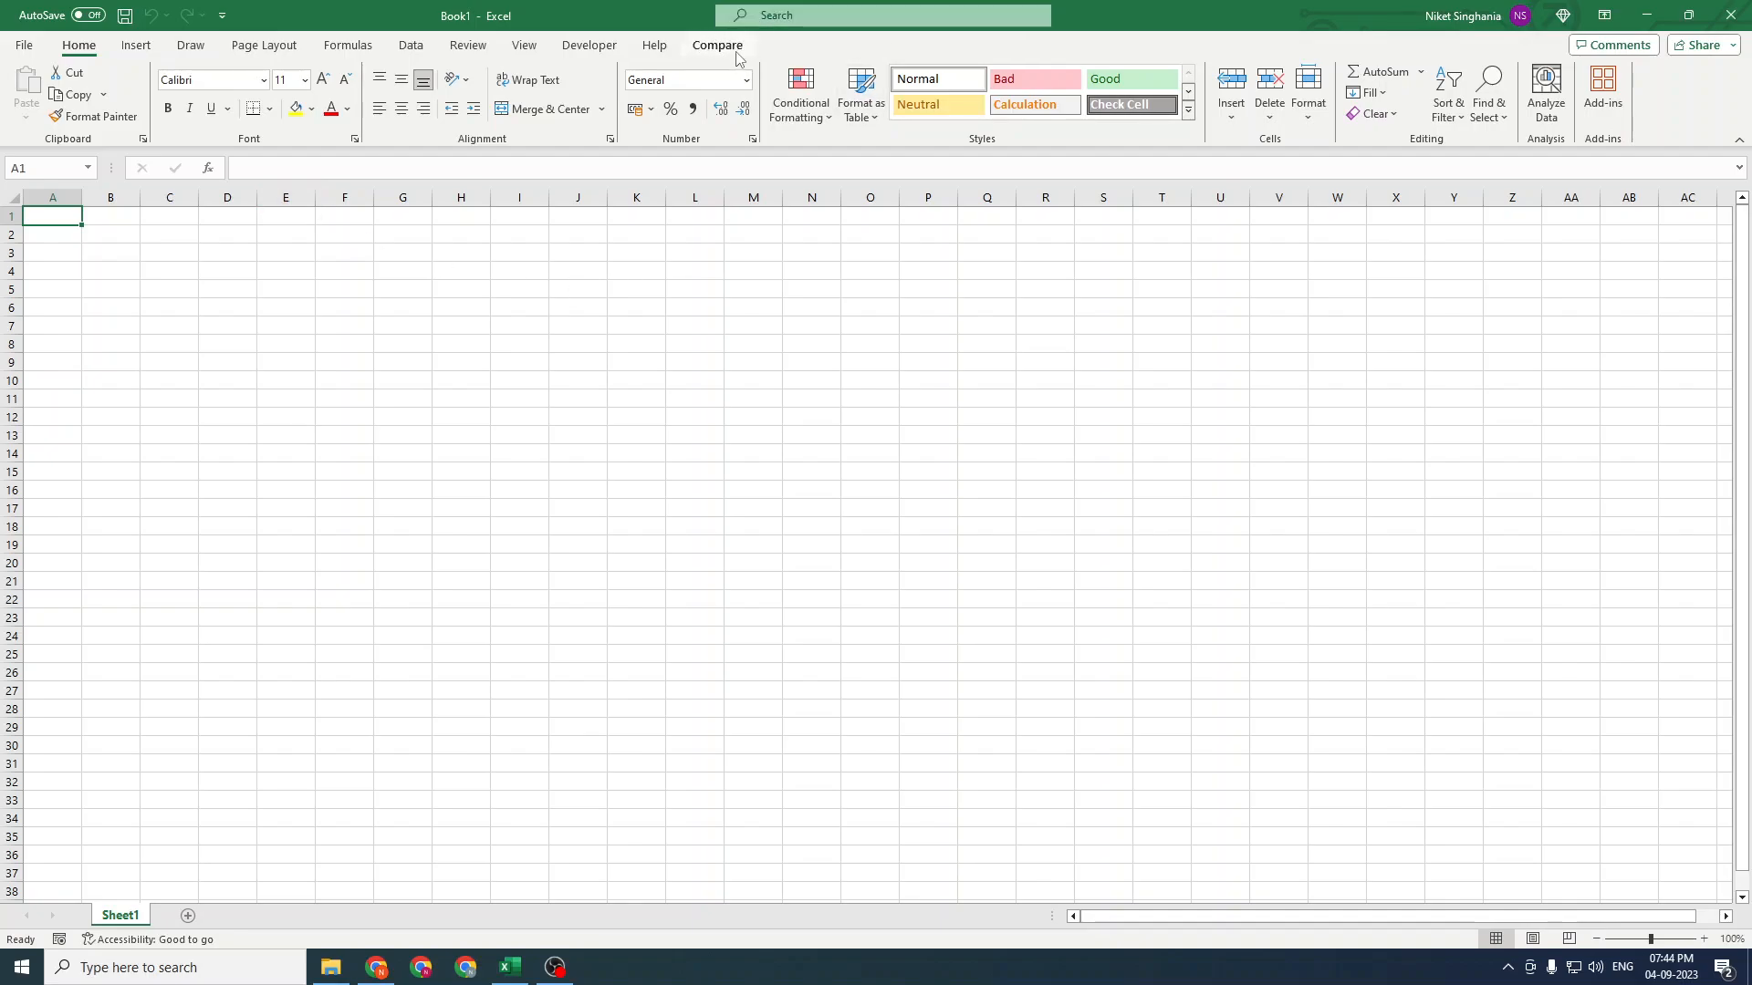
Start the EY Compare file import and open Employee Data January - Copy.xlsx as the latest version
click(716, 47)
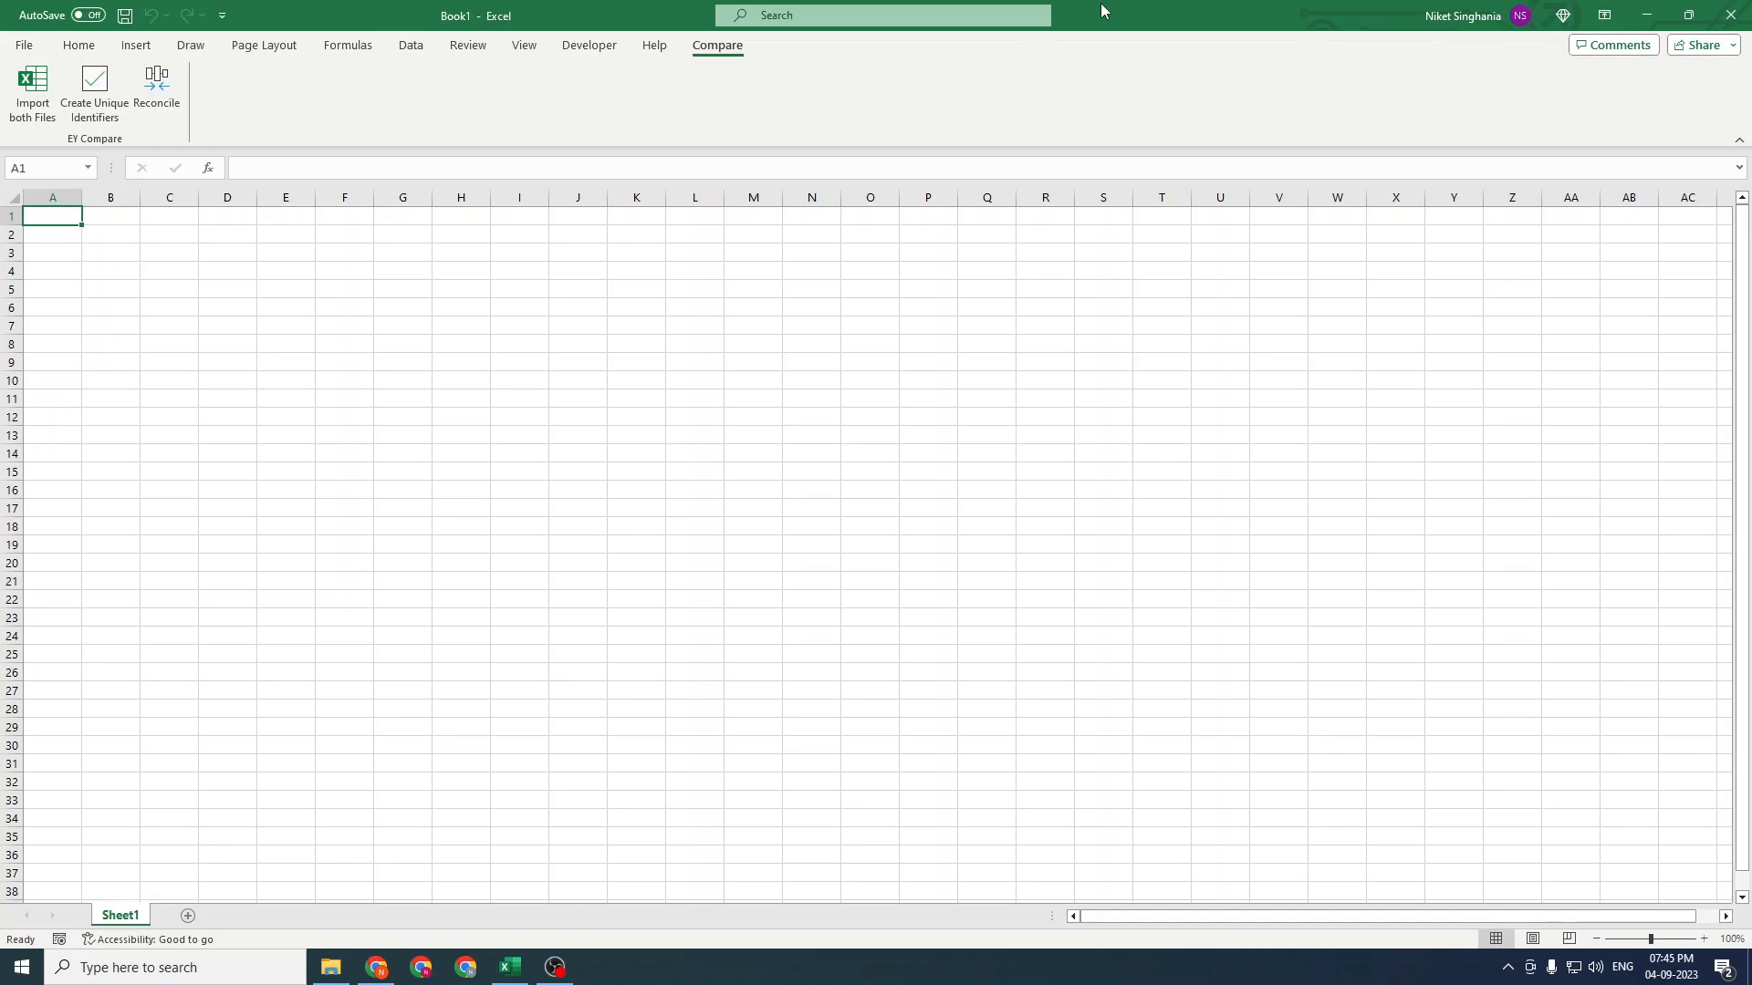
click(29, 110)
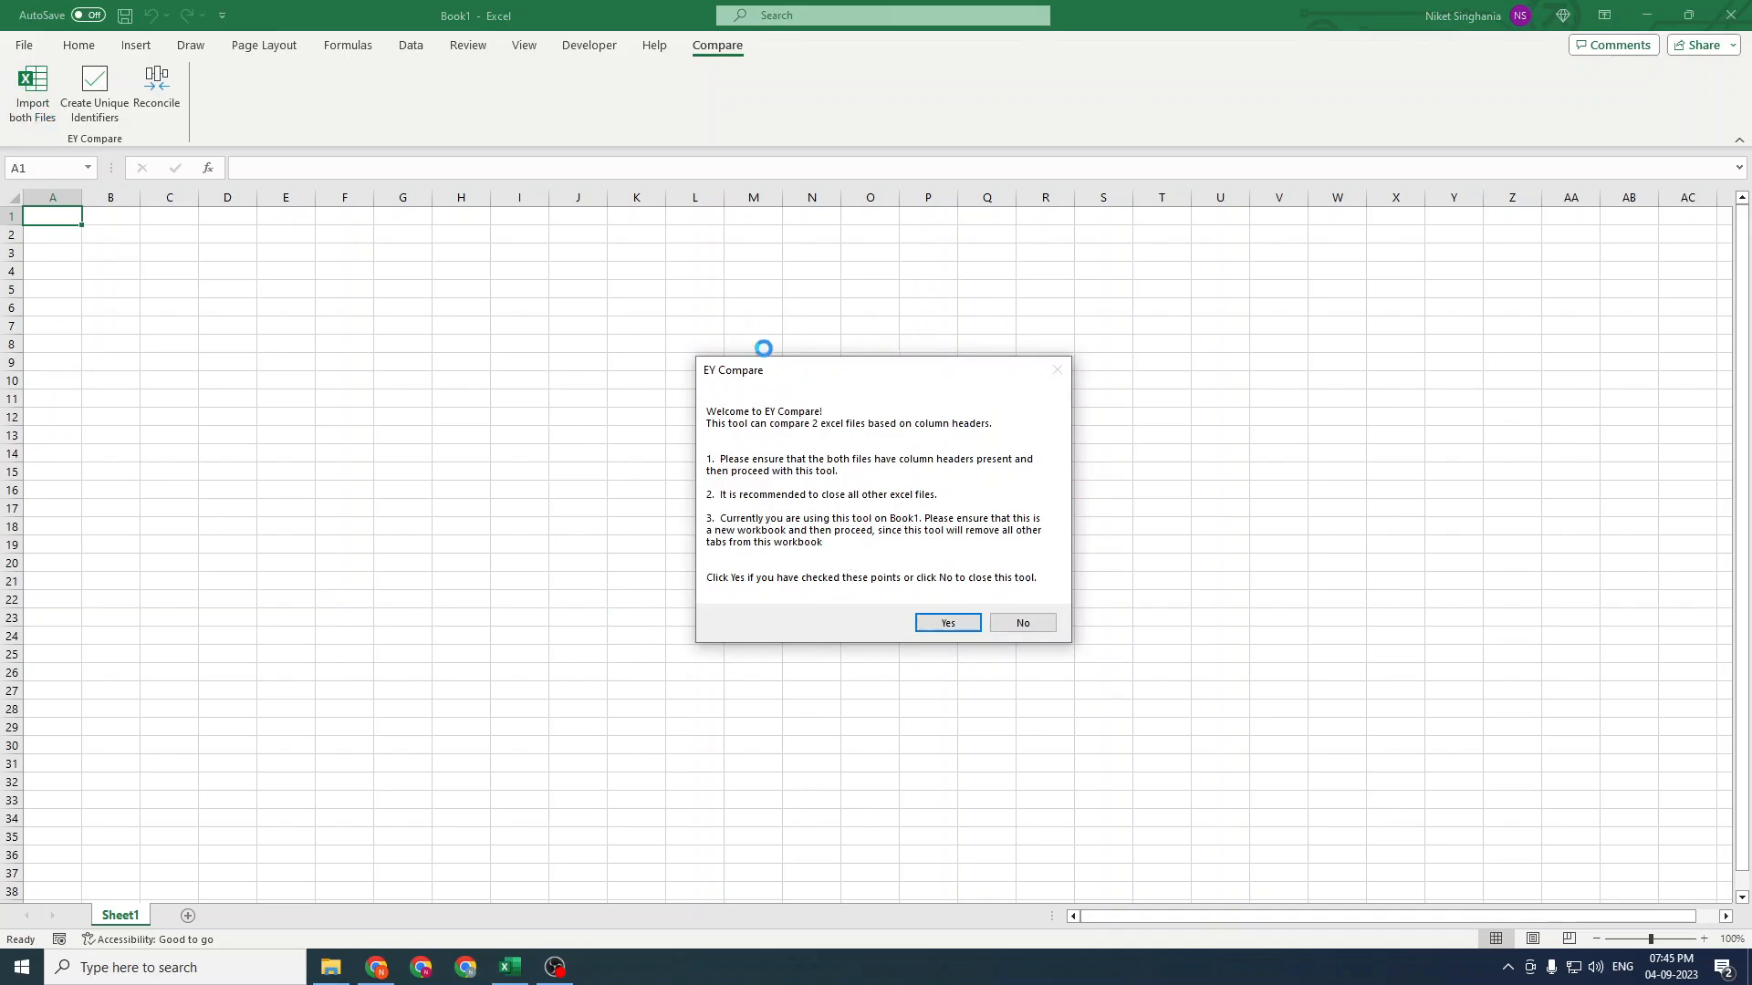
click(949, 622)
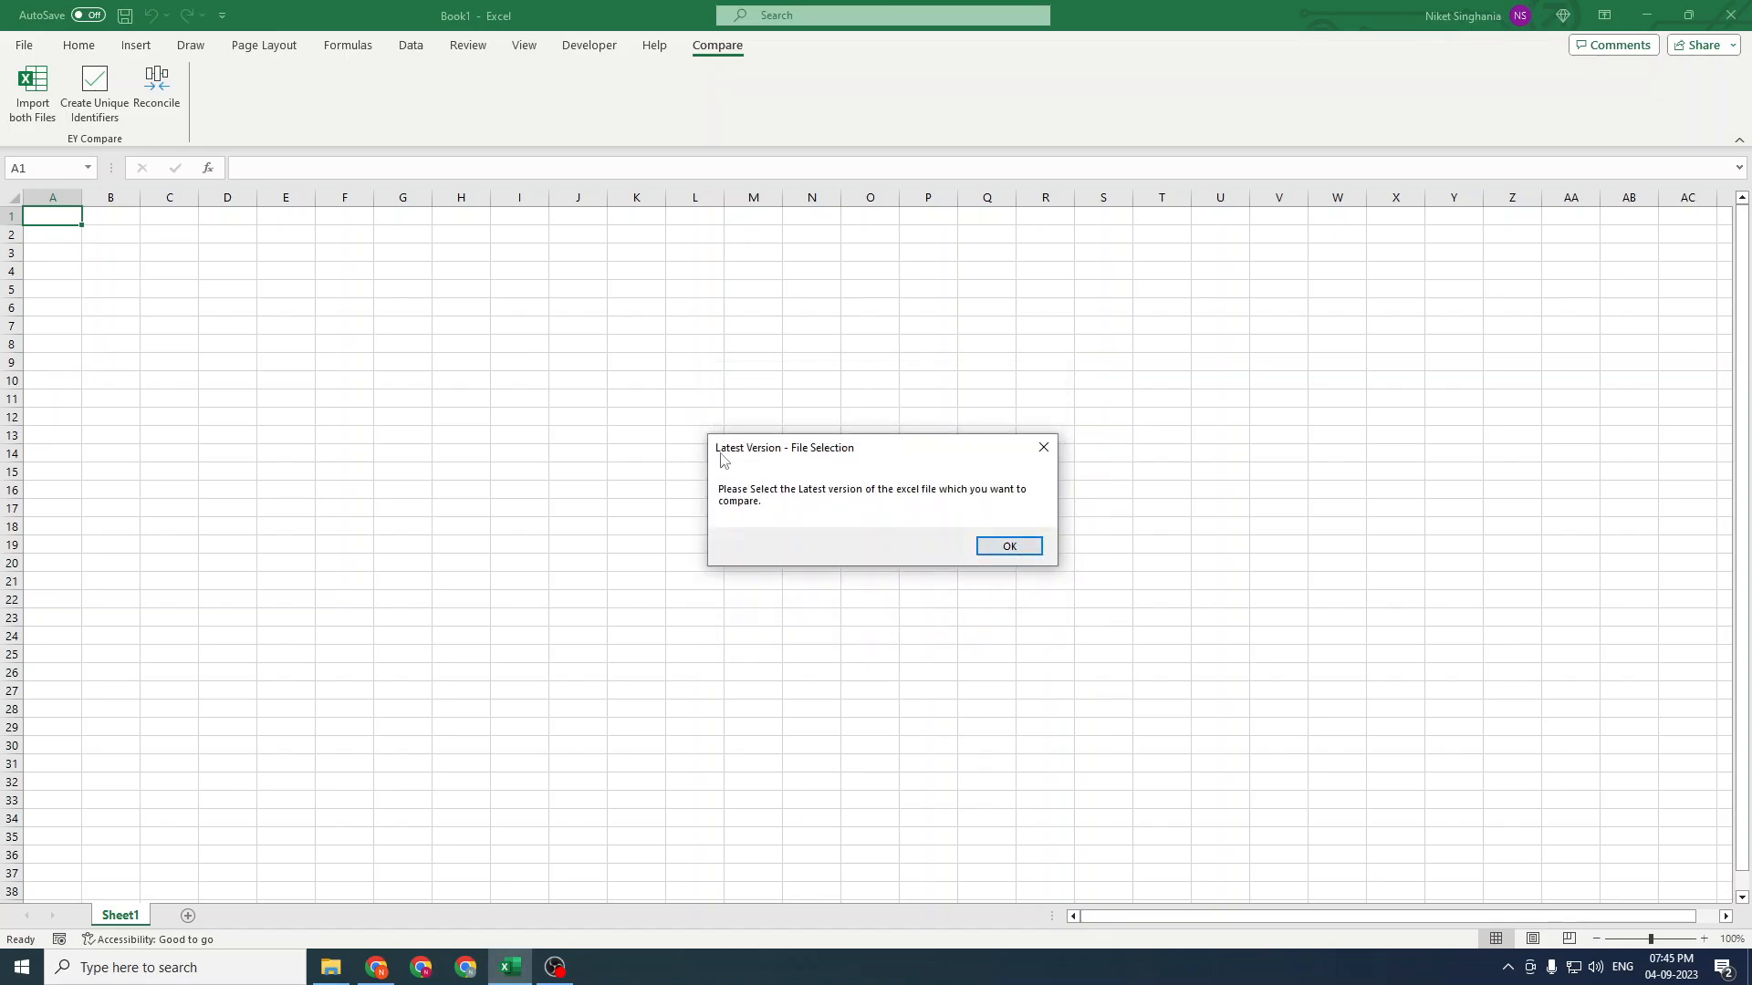
click(1009, 545)
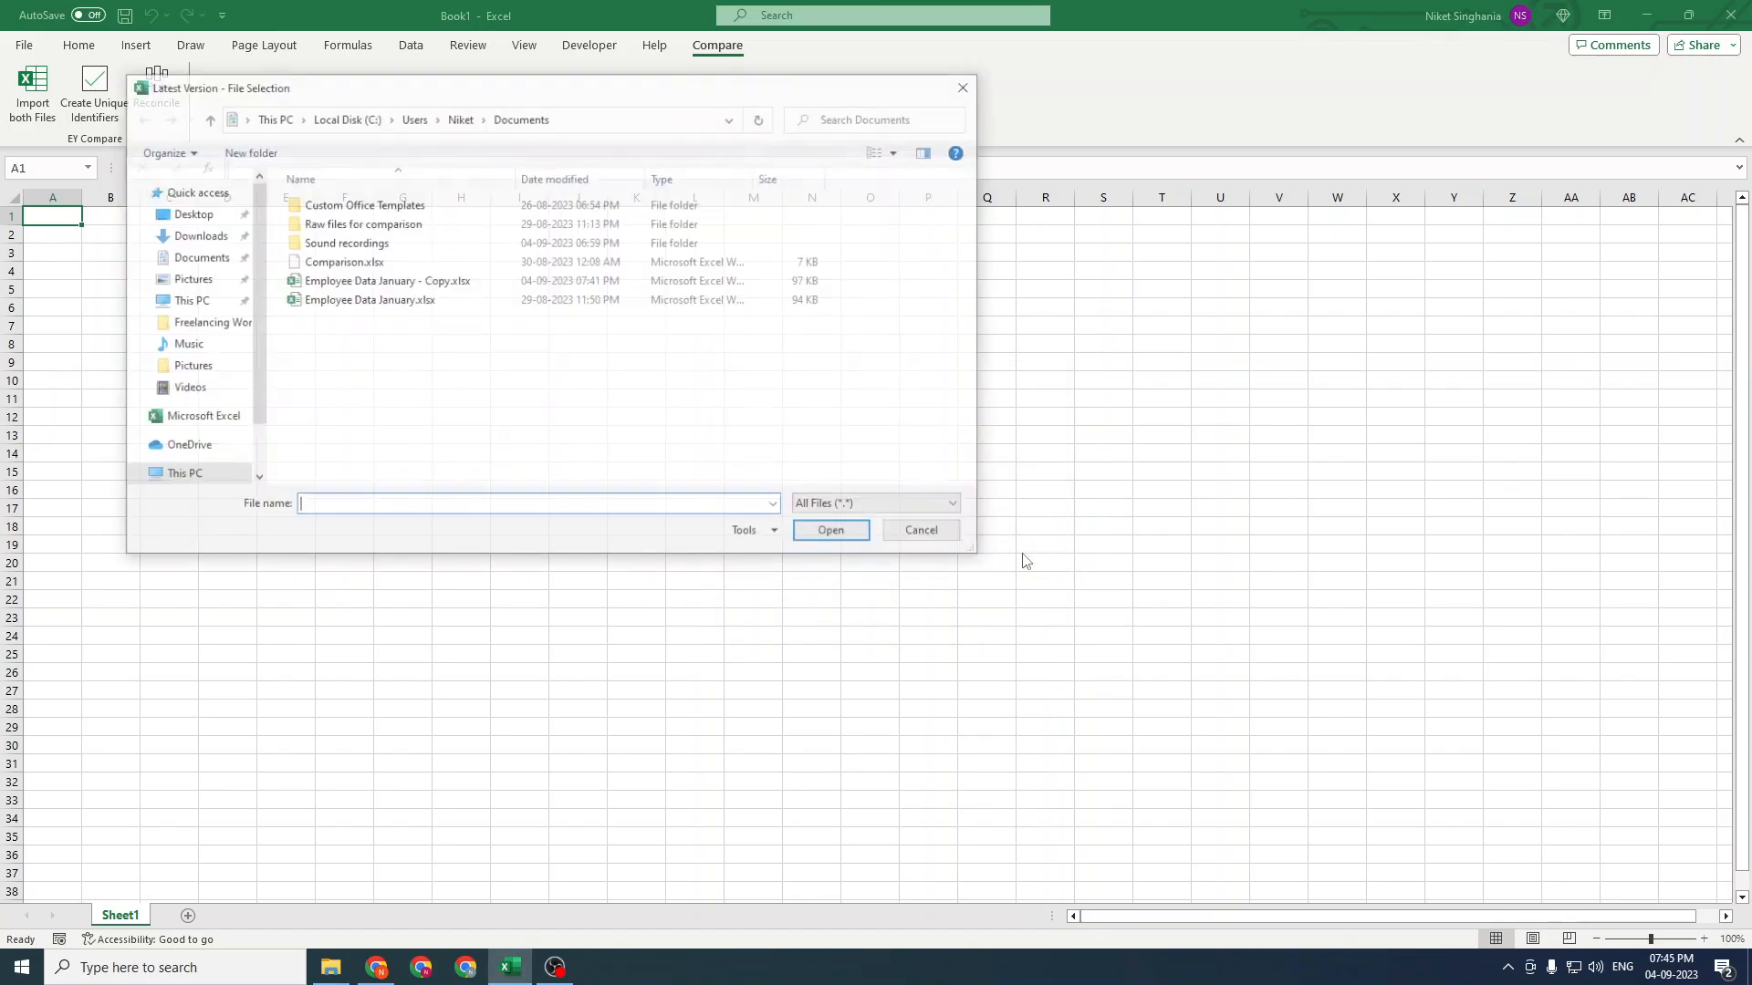
click(357, 283)
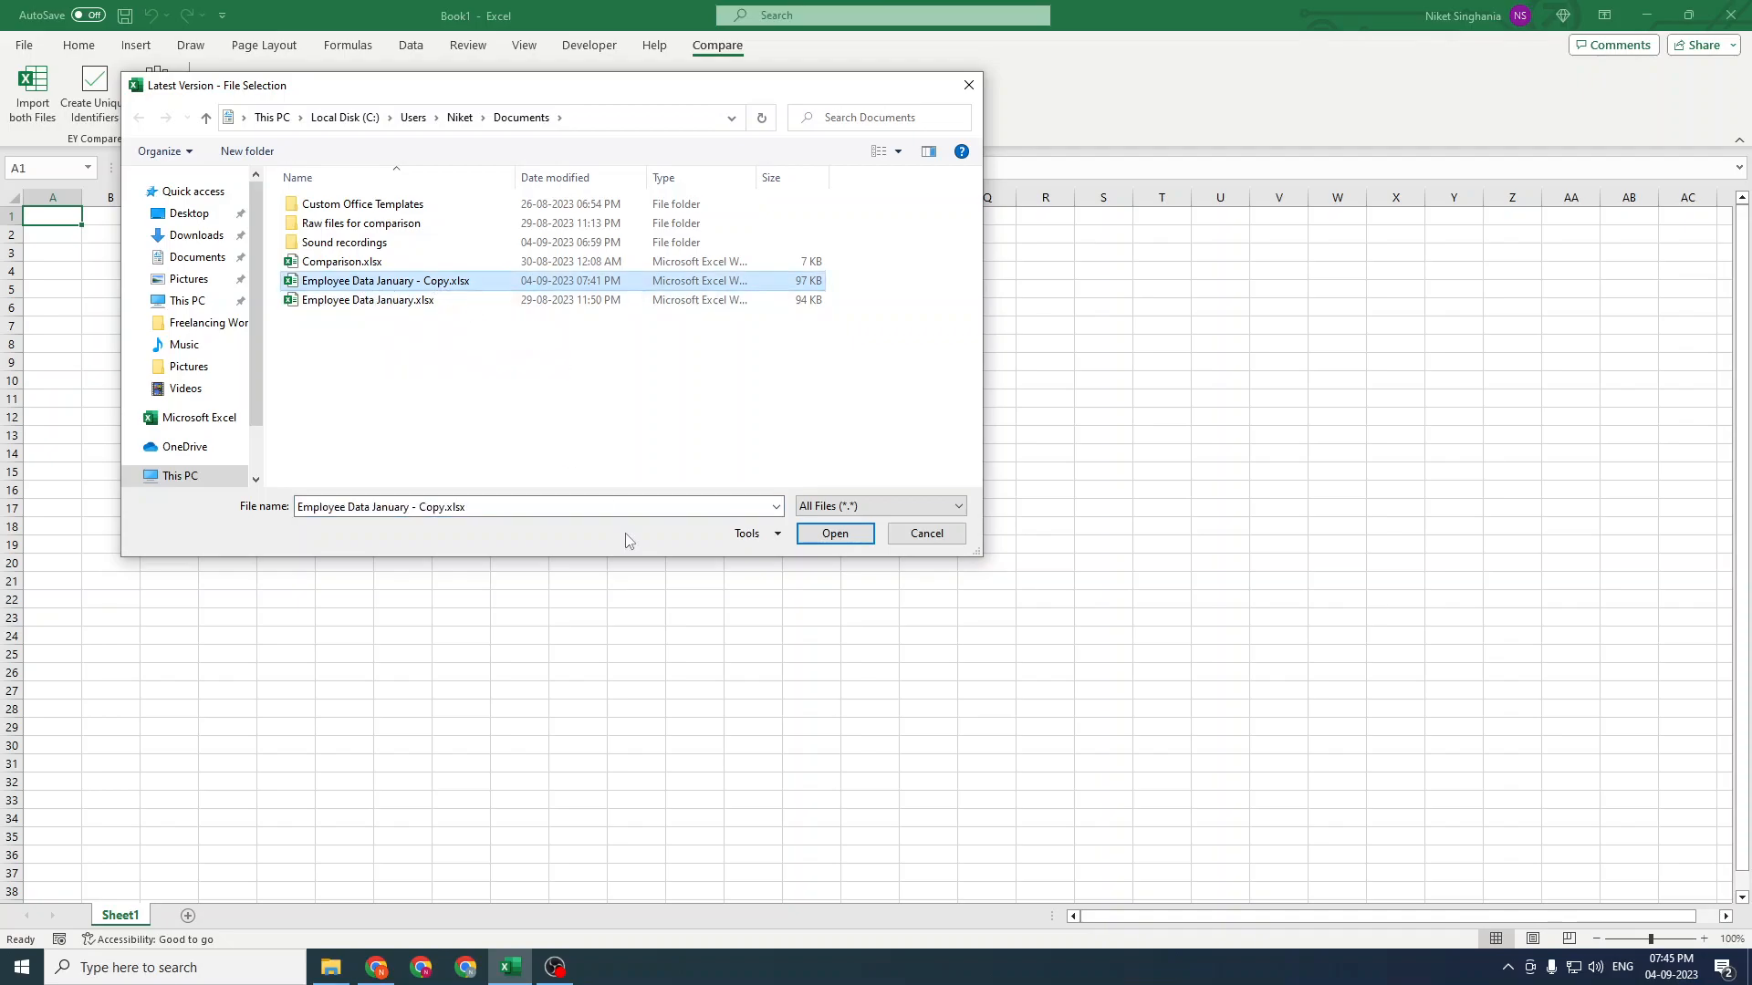
click(833, 534)
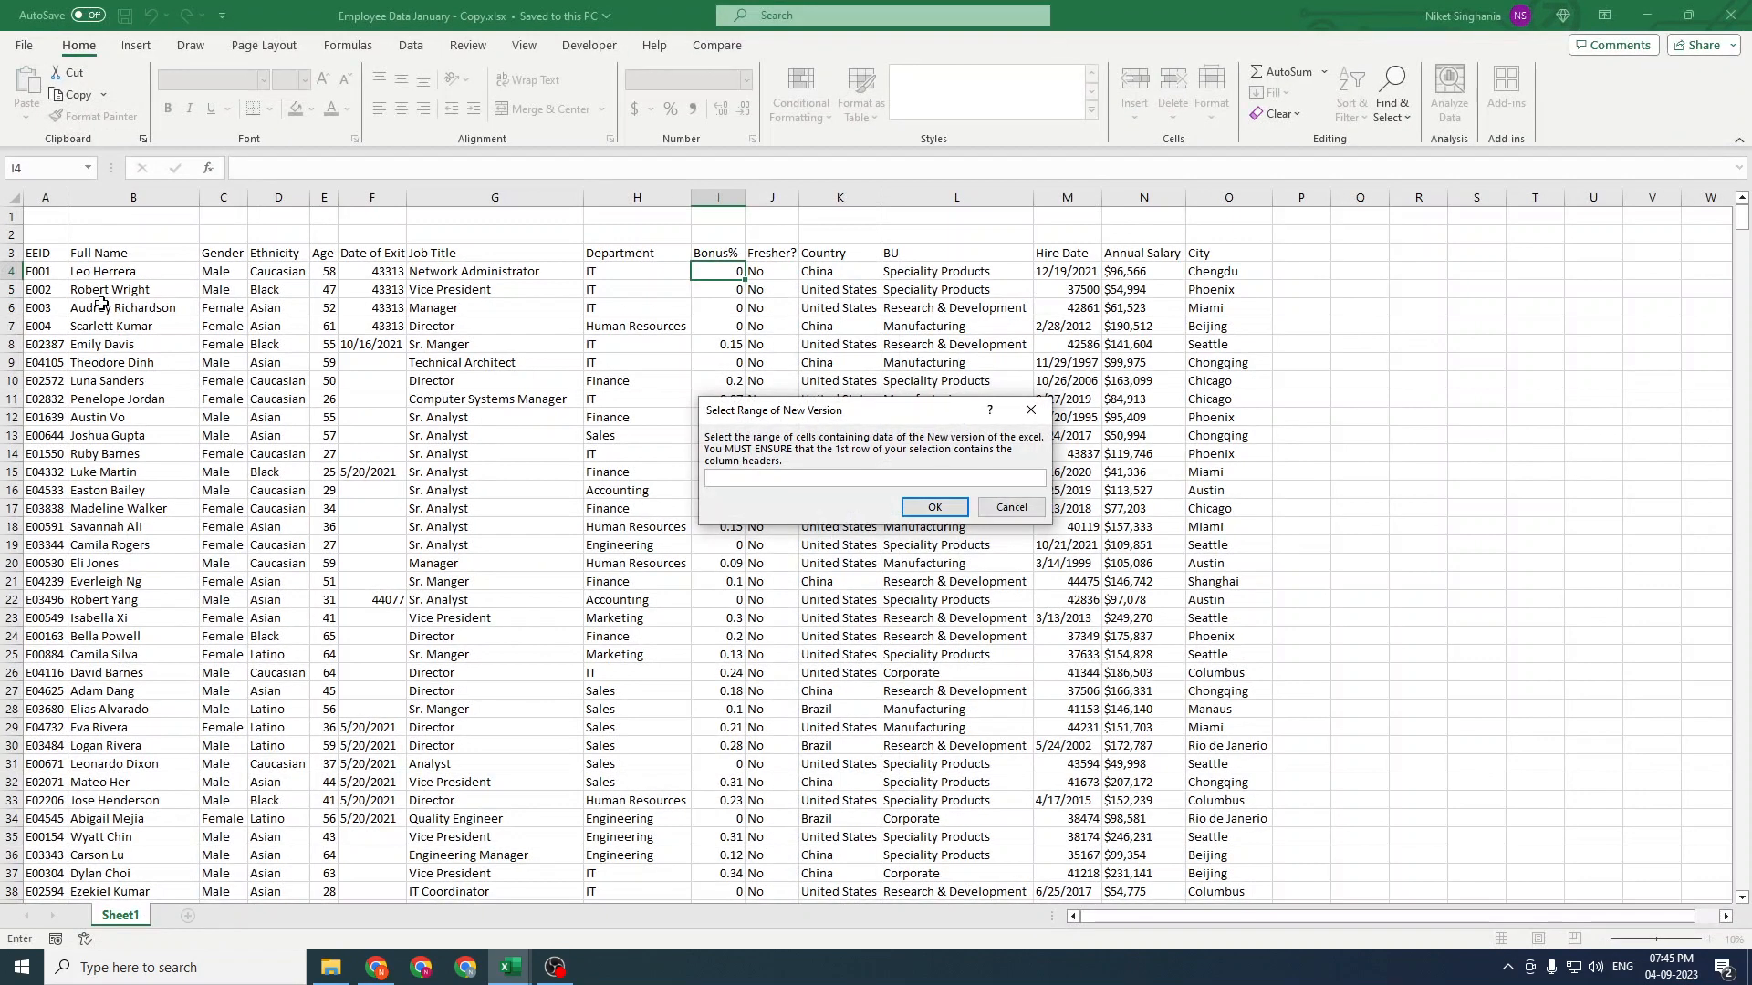
Select the new version's data range from A3 through the last used cell and confirm it
click(42, 255)
click(110, 254)
click(42, 254)
key(ctrl+shift+End)
click(934, 507)
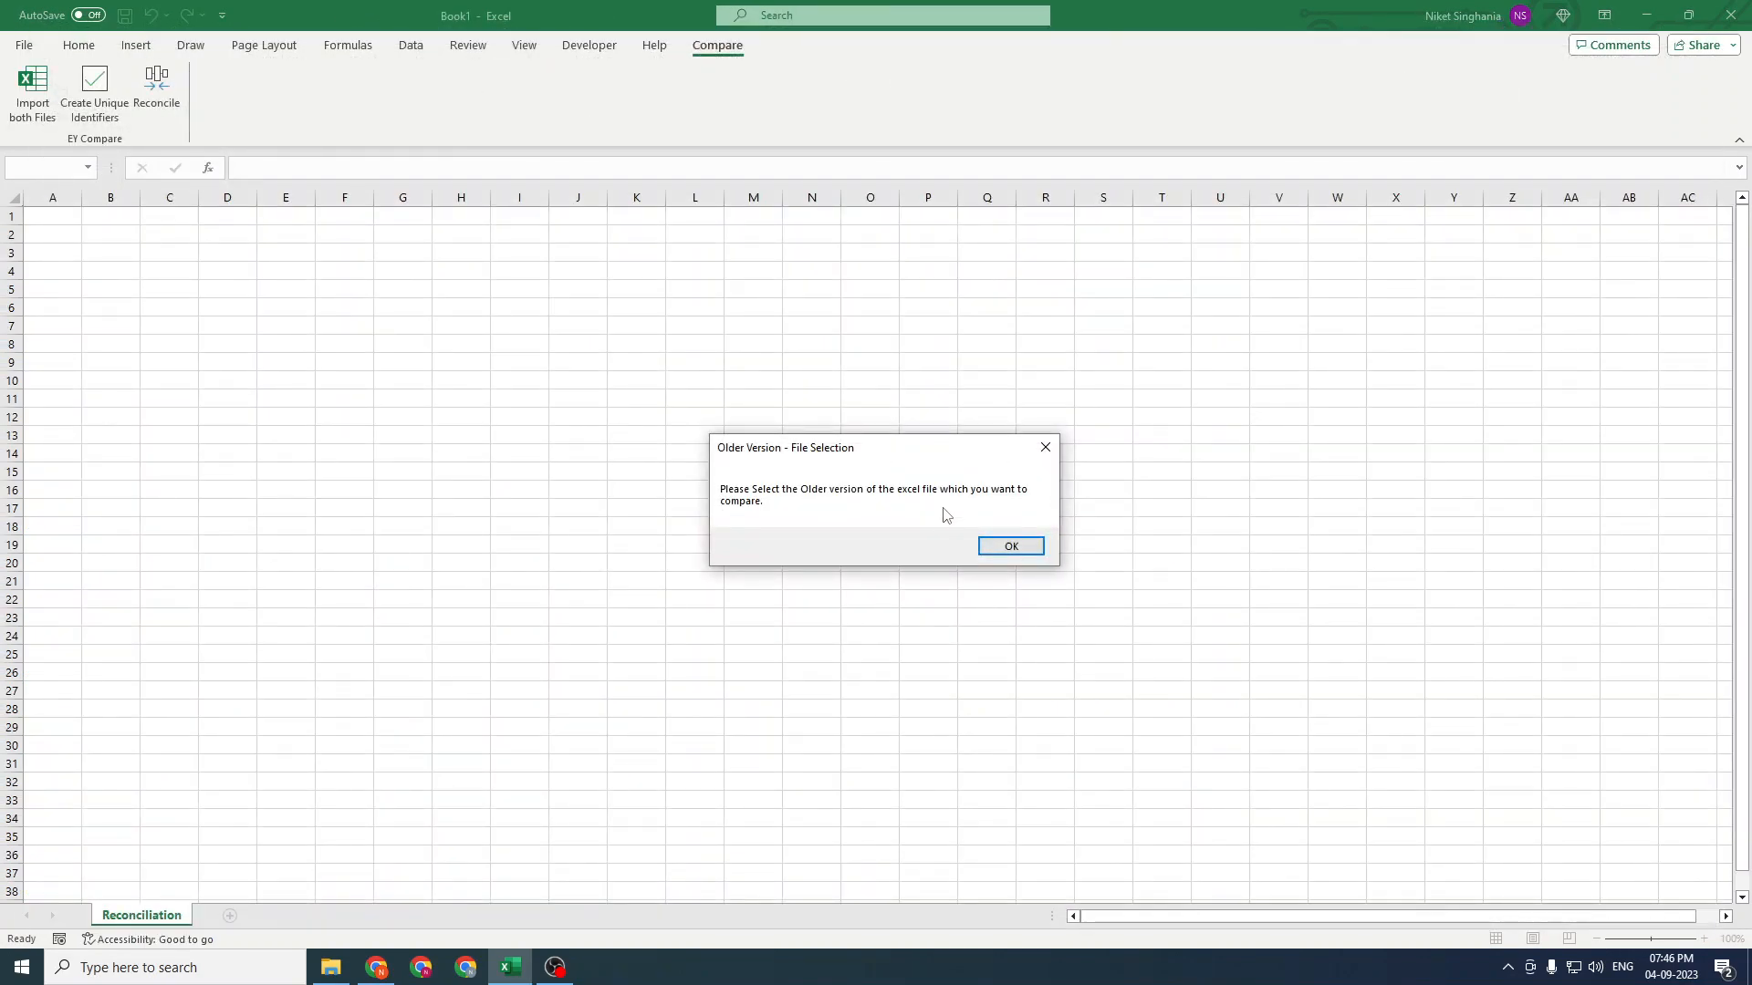
Open Employee Data January.xlsx as the older version of the file
click(1006, 545)
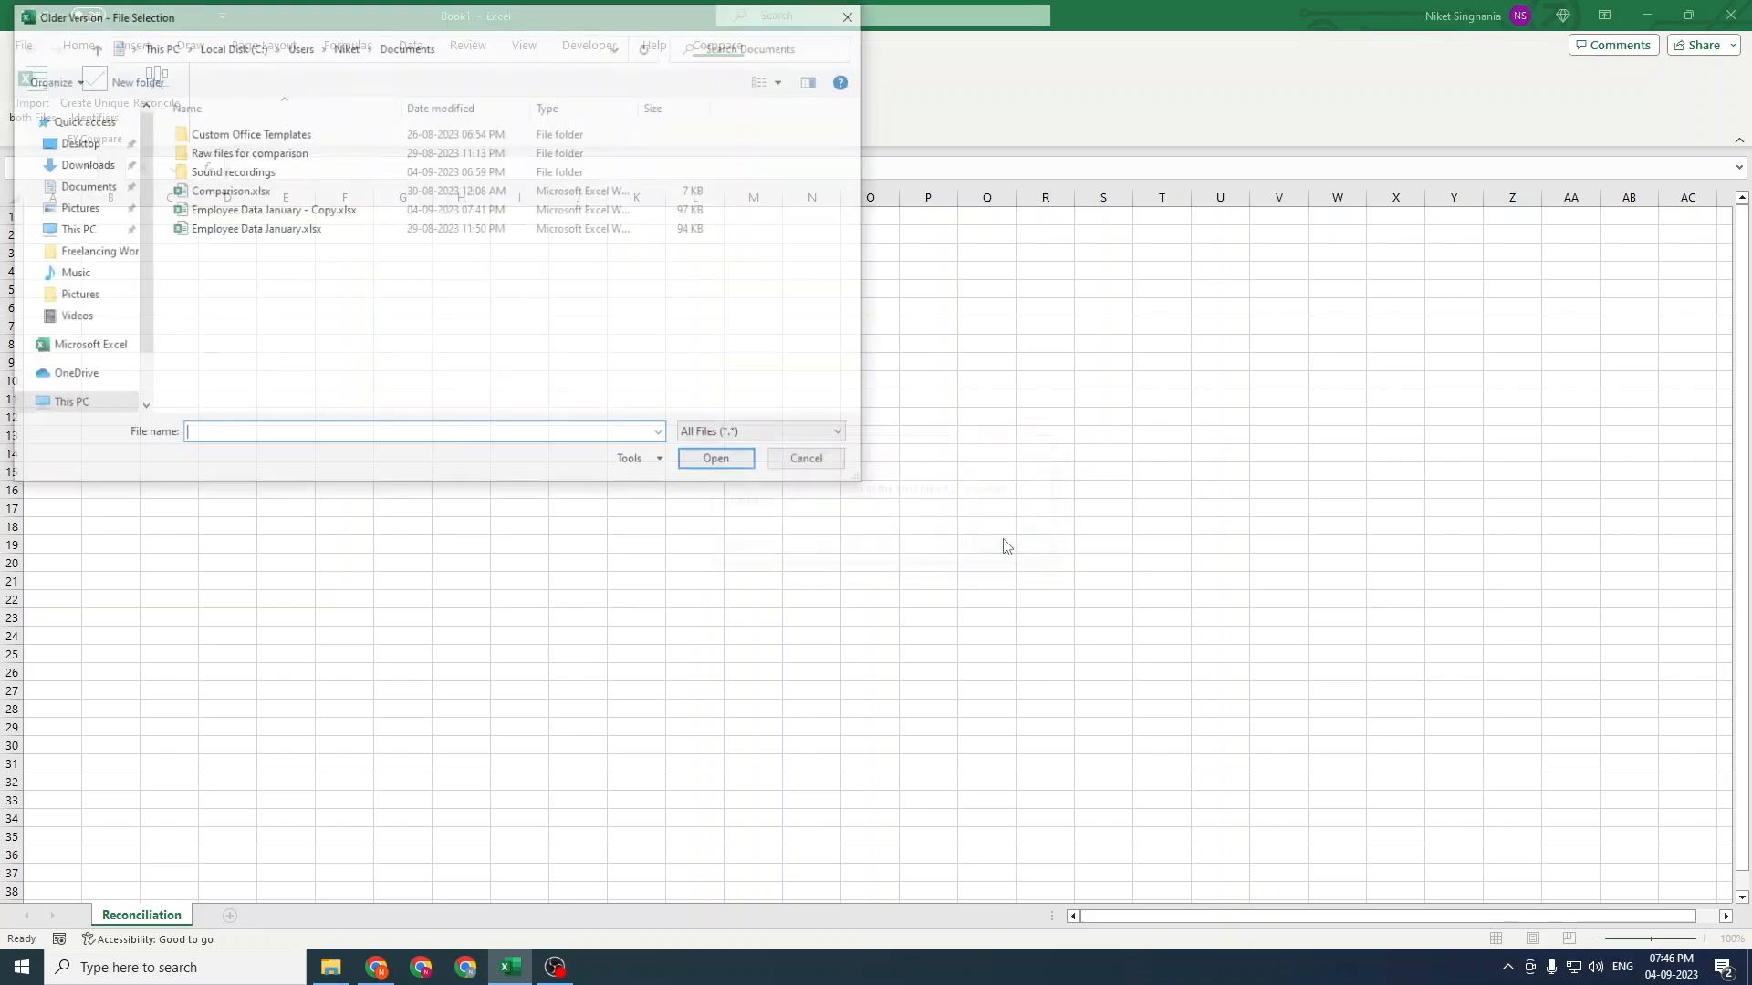
click(309, 233)
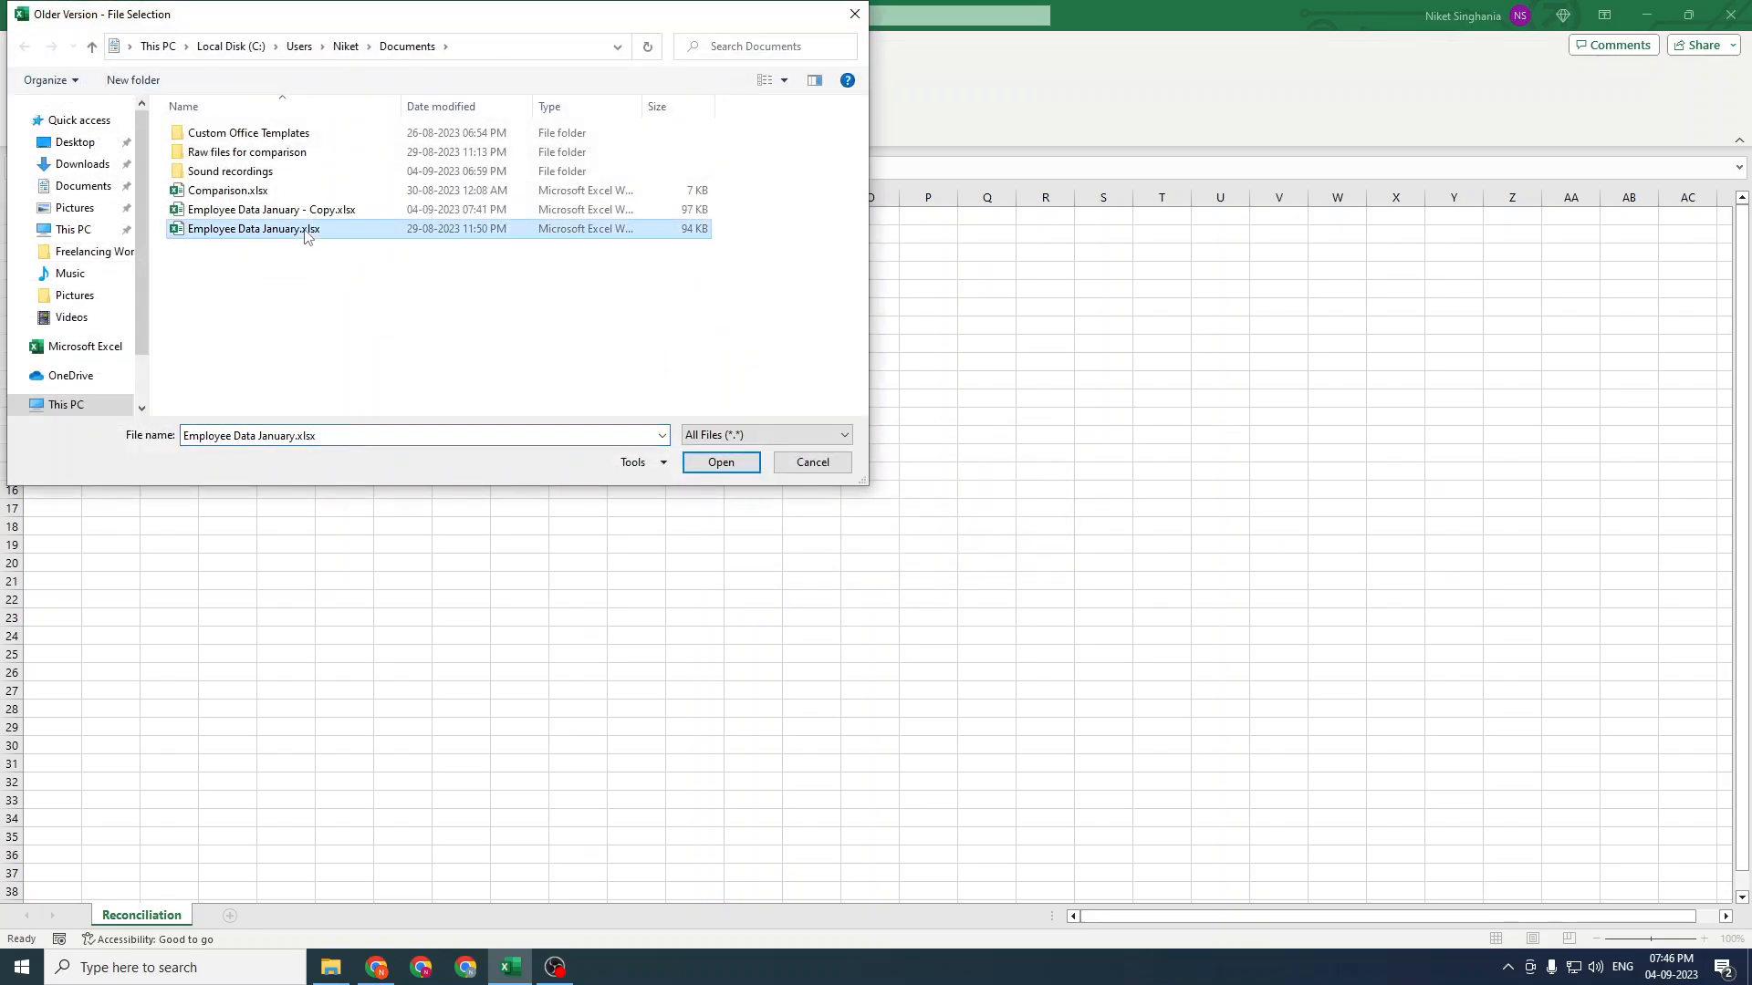
click(712, 462)
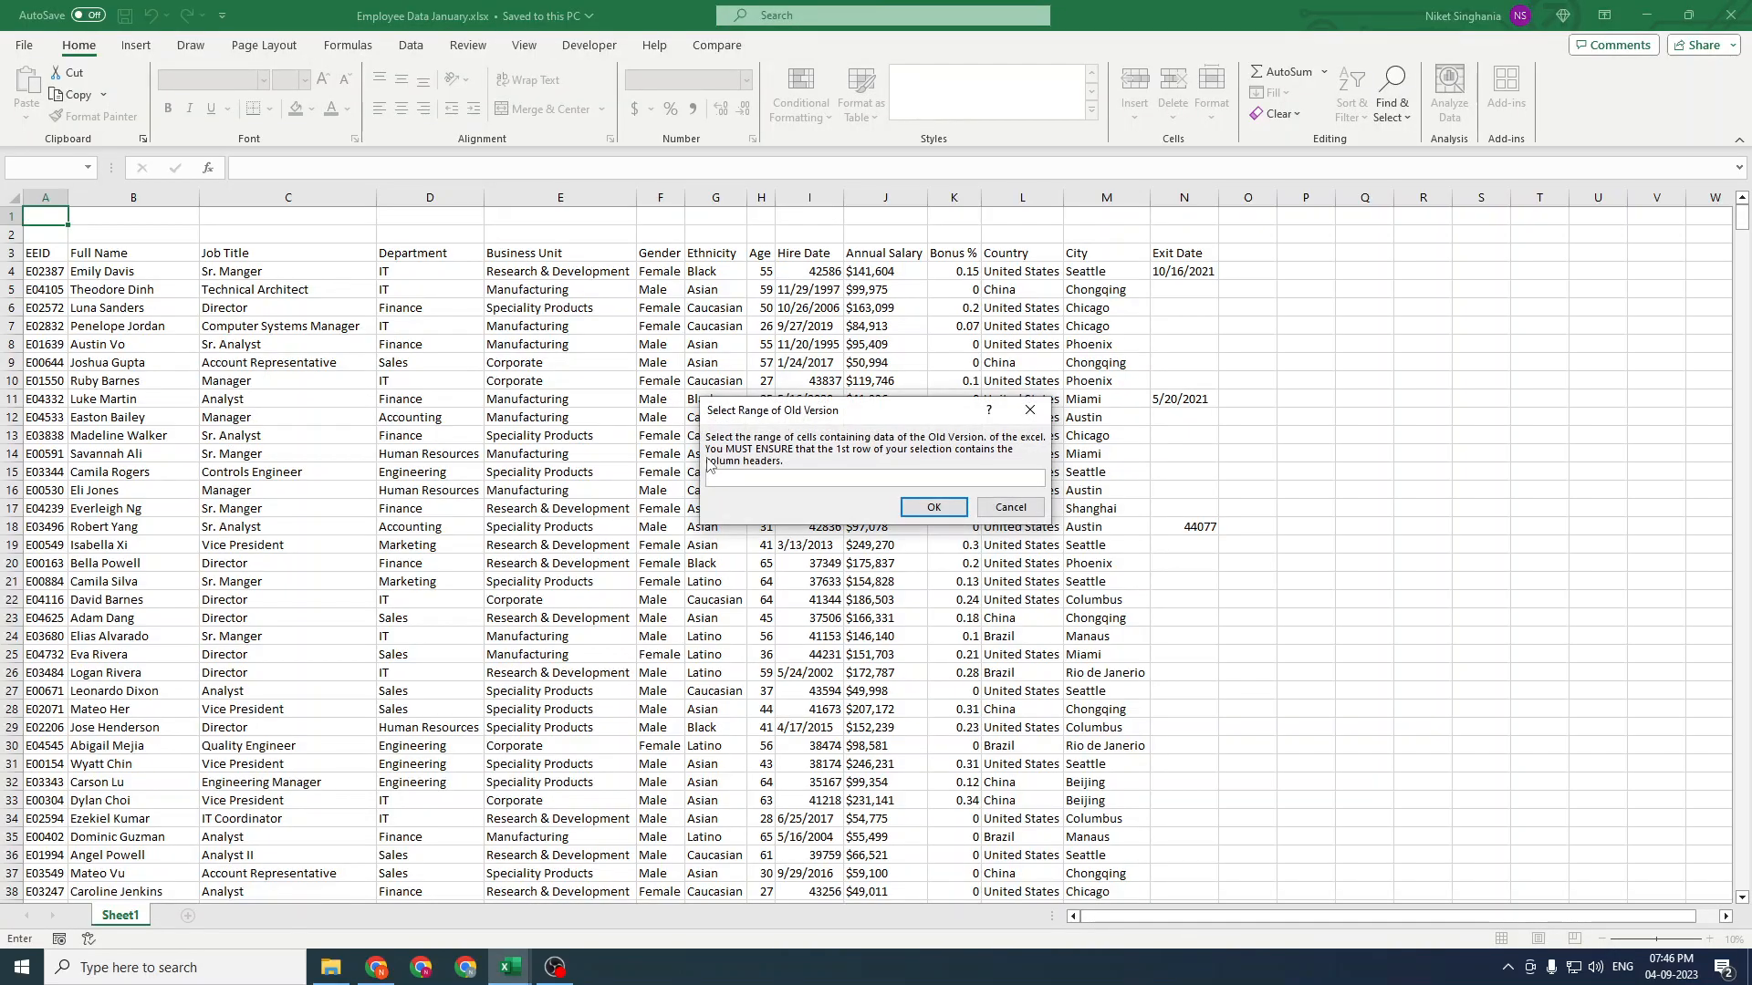
Select the old version's data range $A$3:$N$1003, confirm it, and dismiss the import message
click(46, 253)
key(ctrl+shift+End)
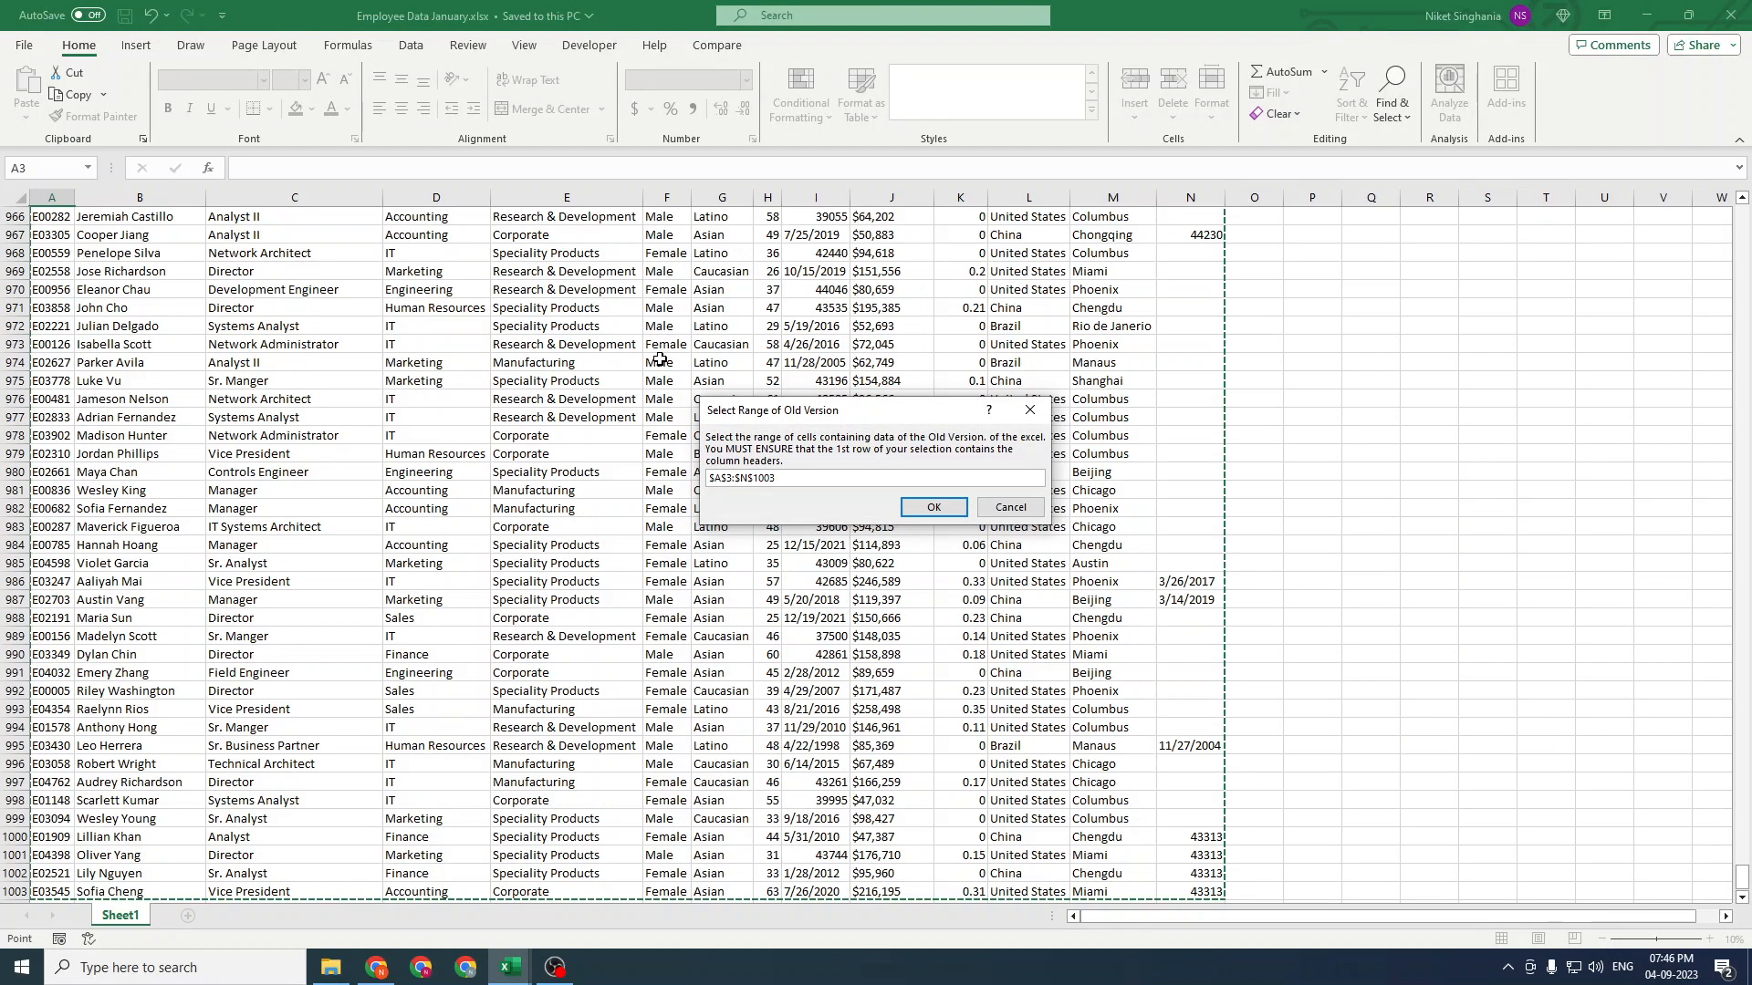
click(934, 507)
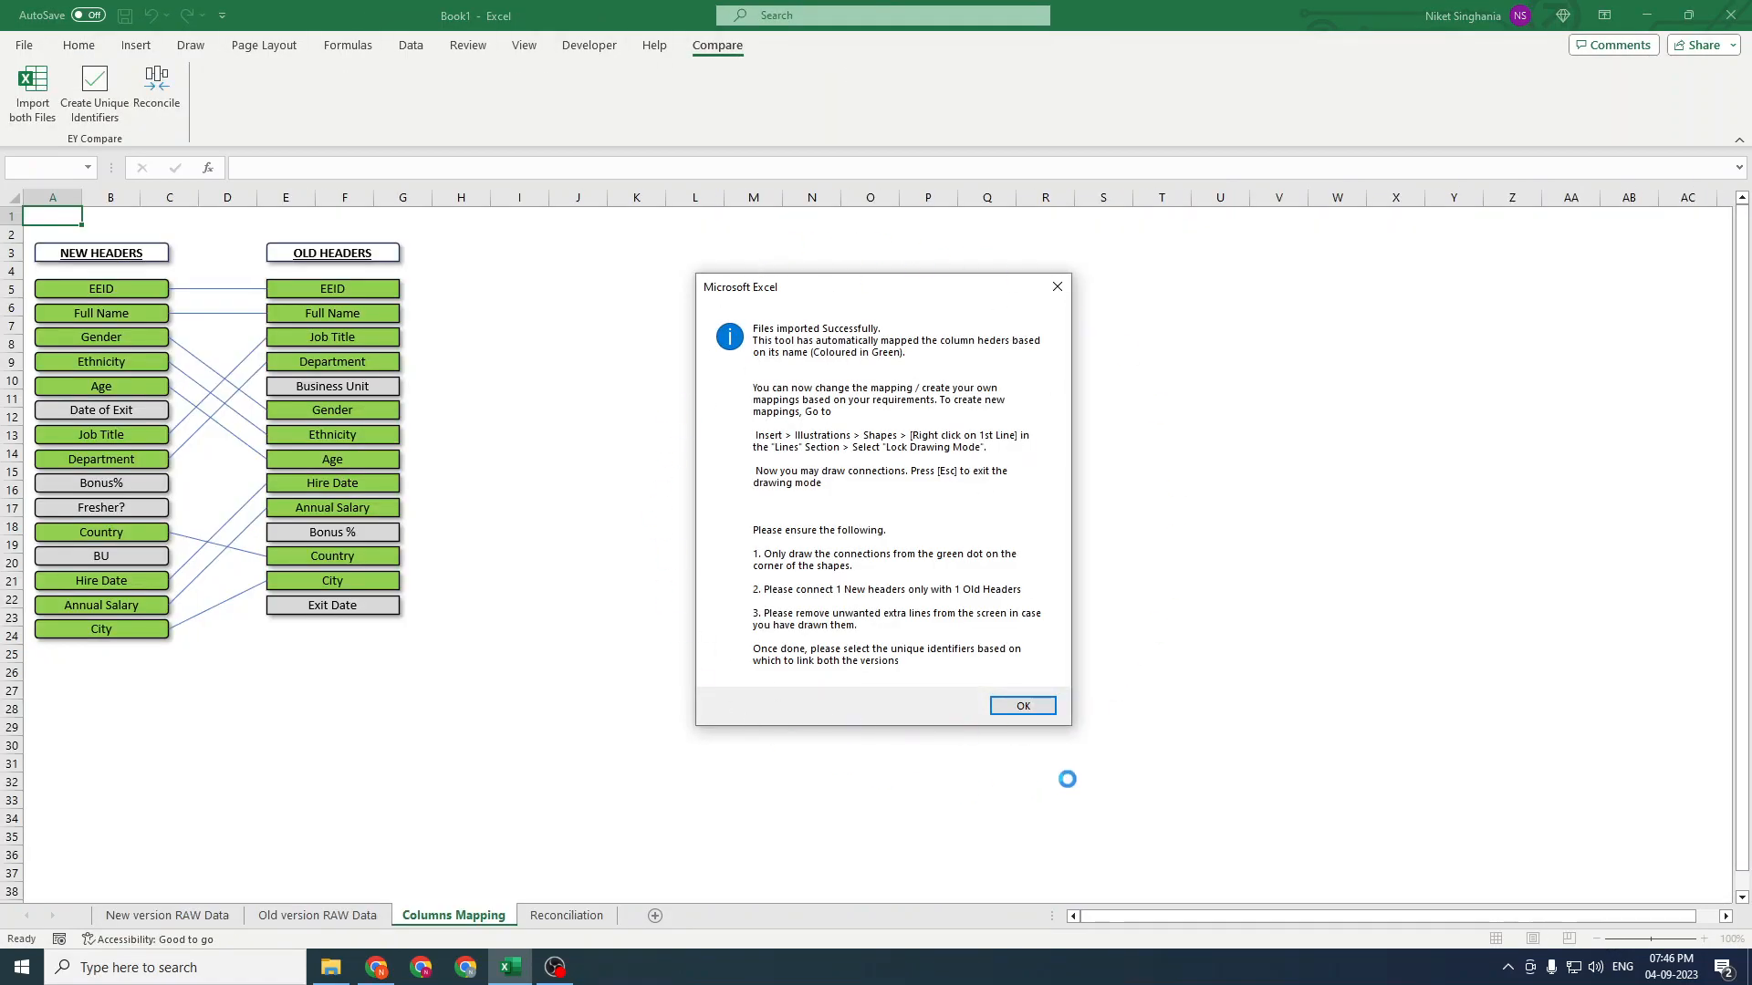
click(1029, 707)
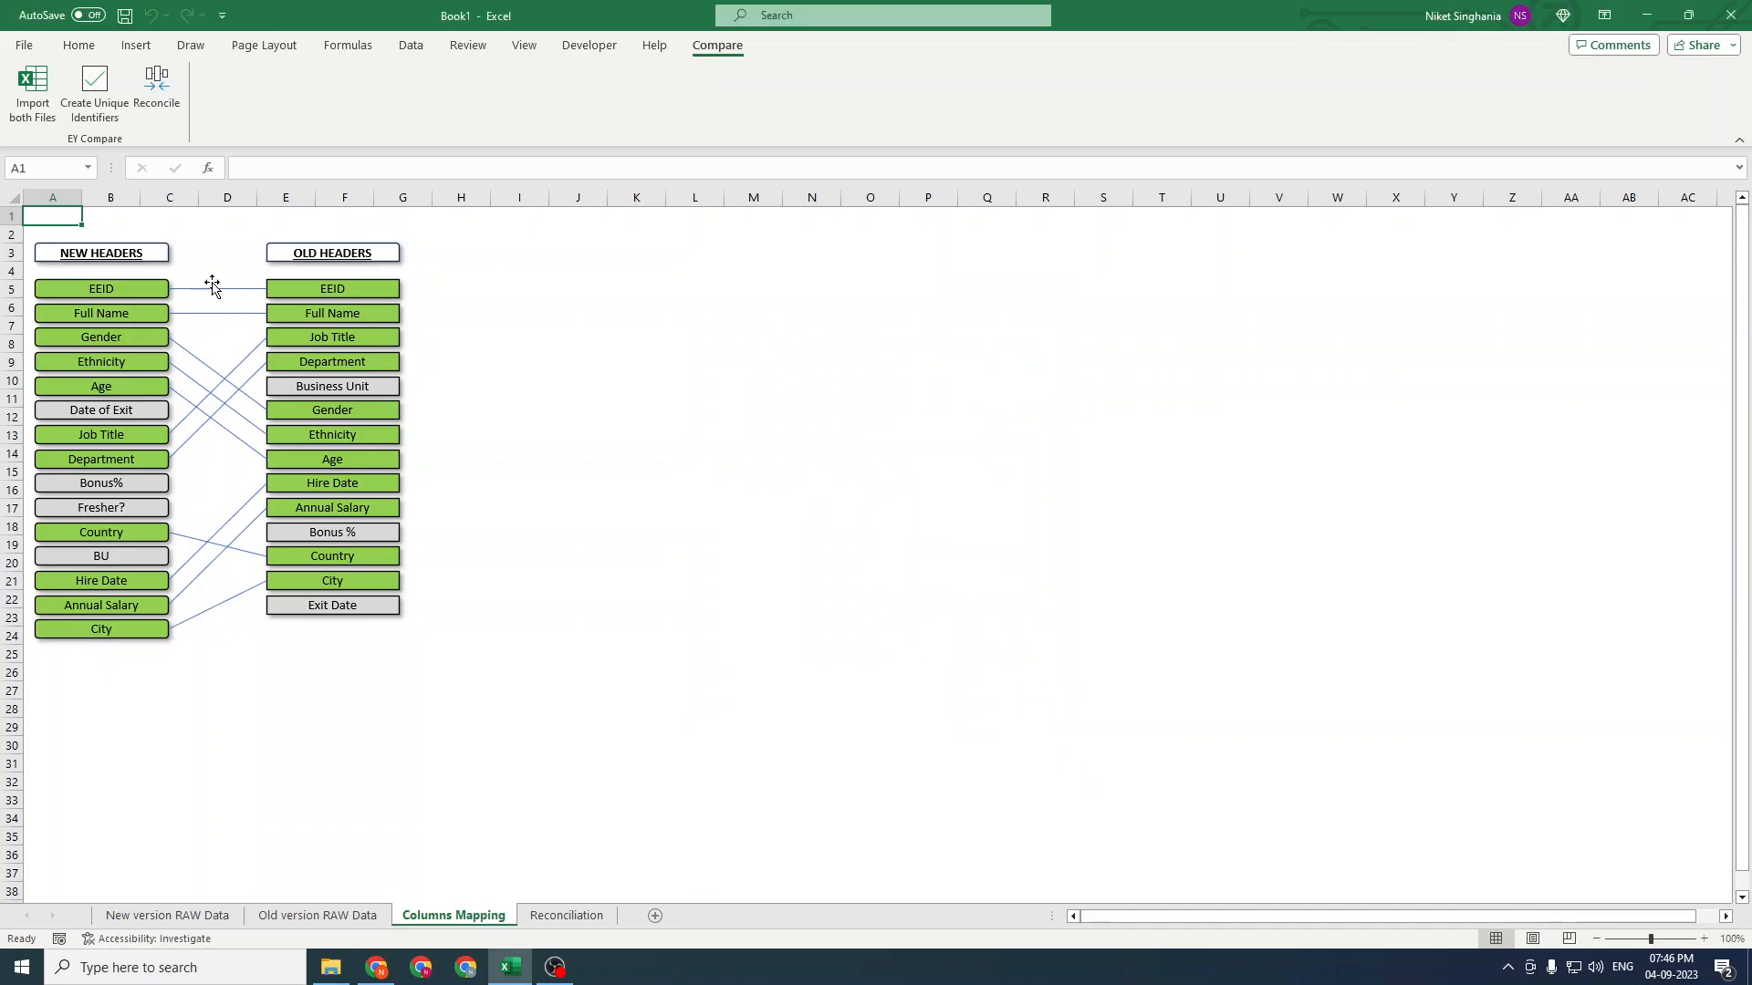
drag(50, 193, 183, 198)
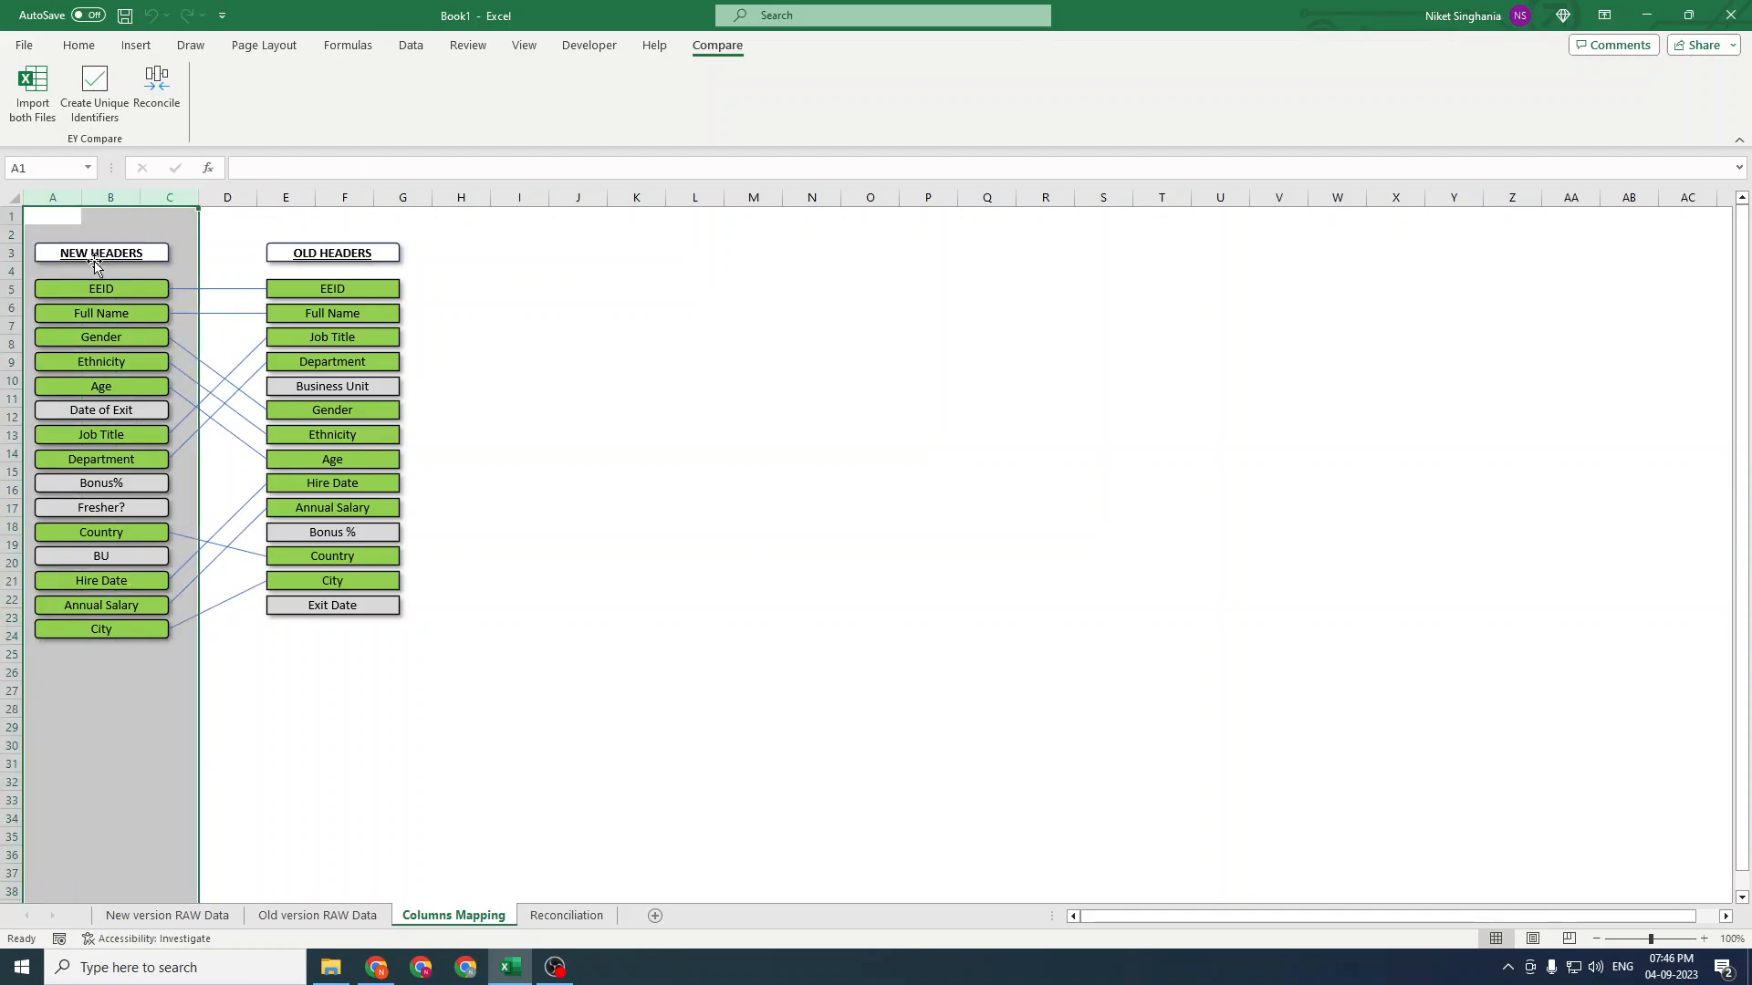
drag(285, 198, 430, 199)
click(447, 379)
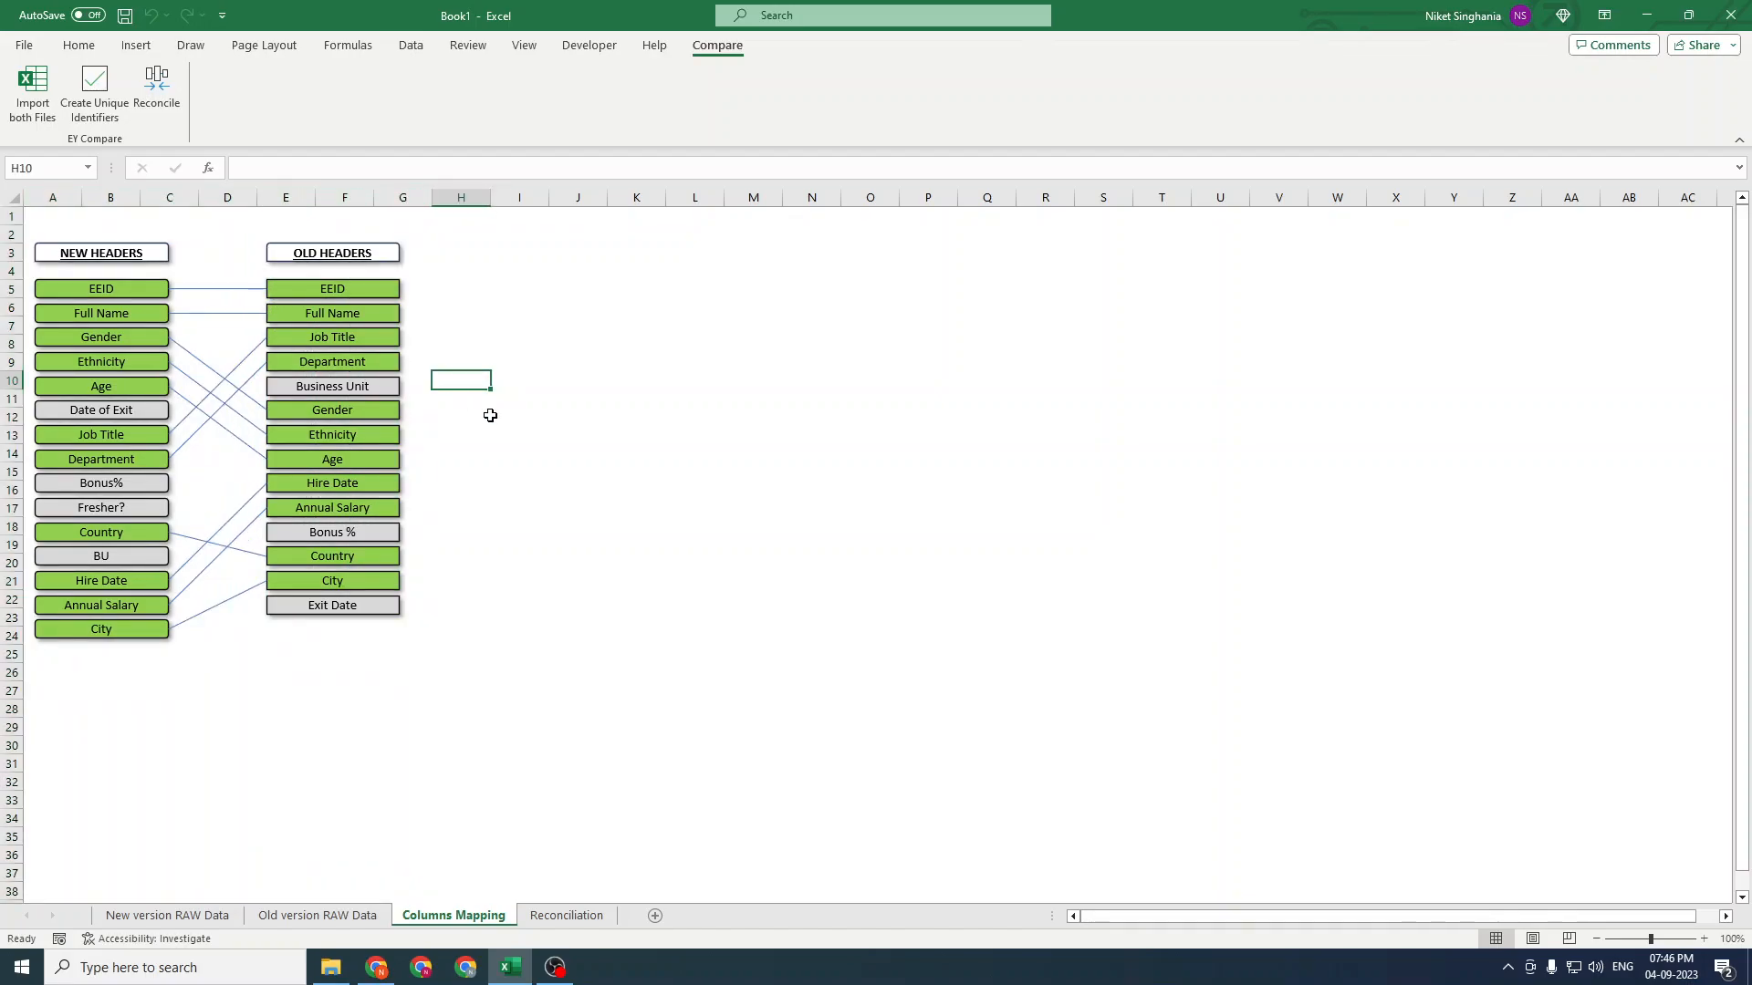
click(493, 431)
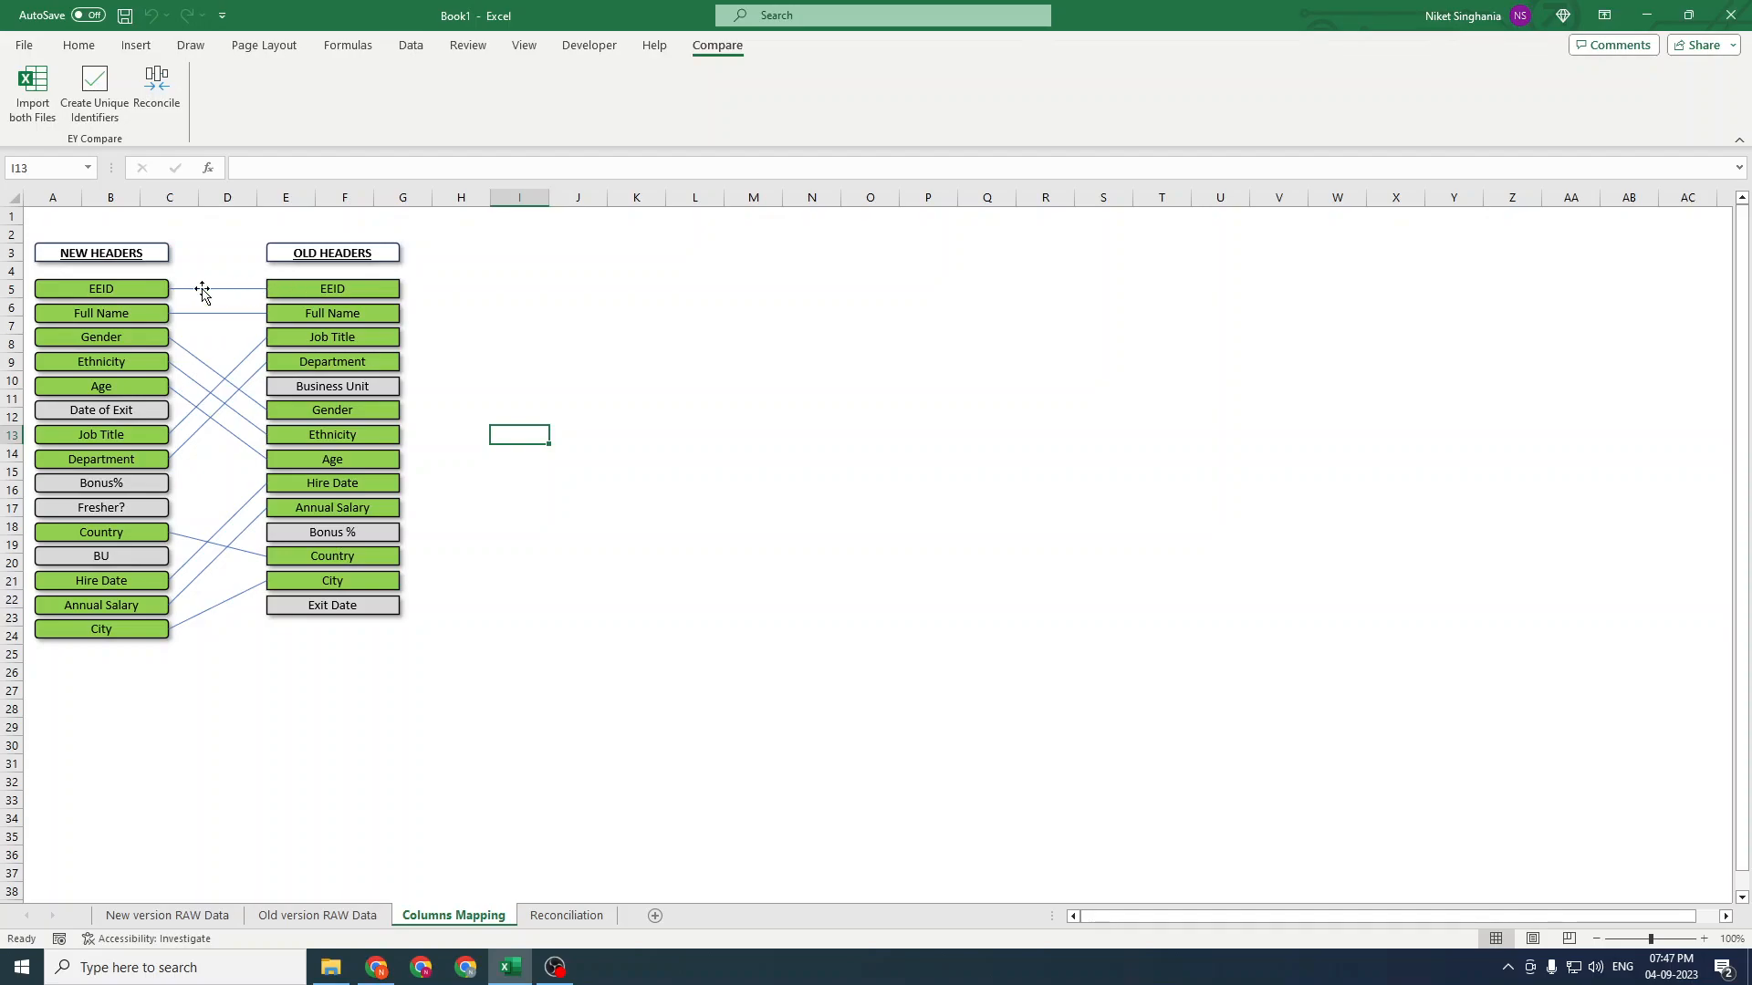
click(603, 472)
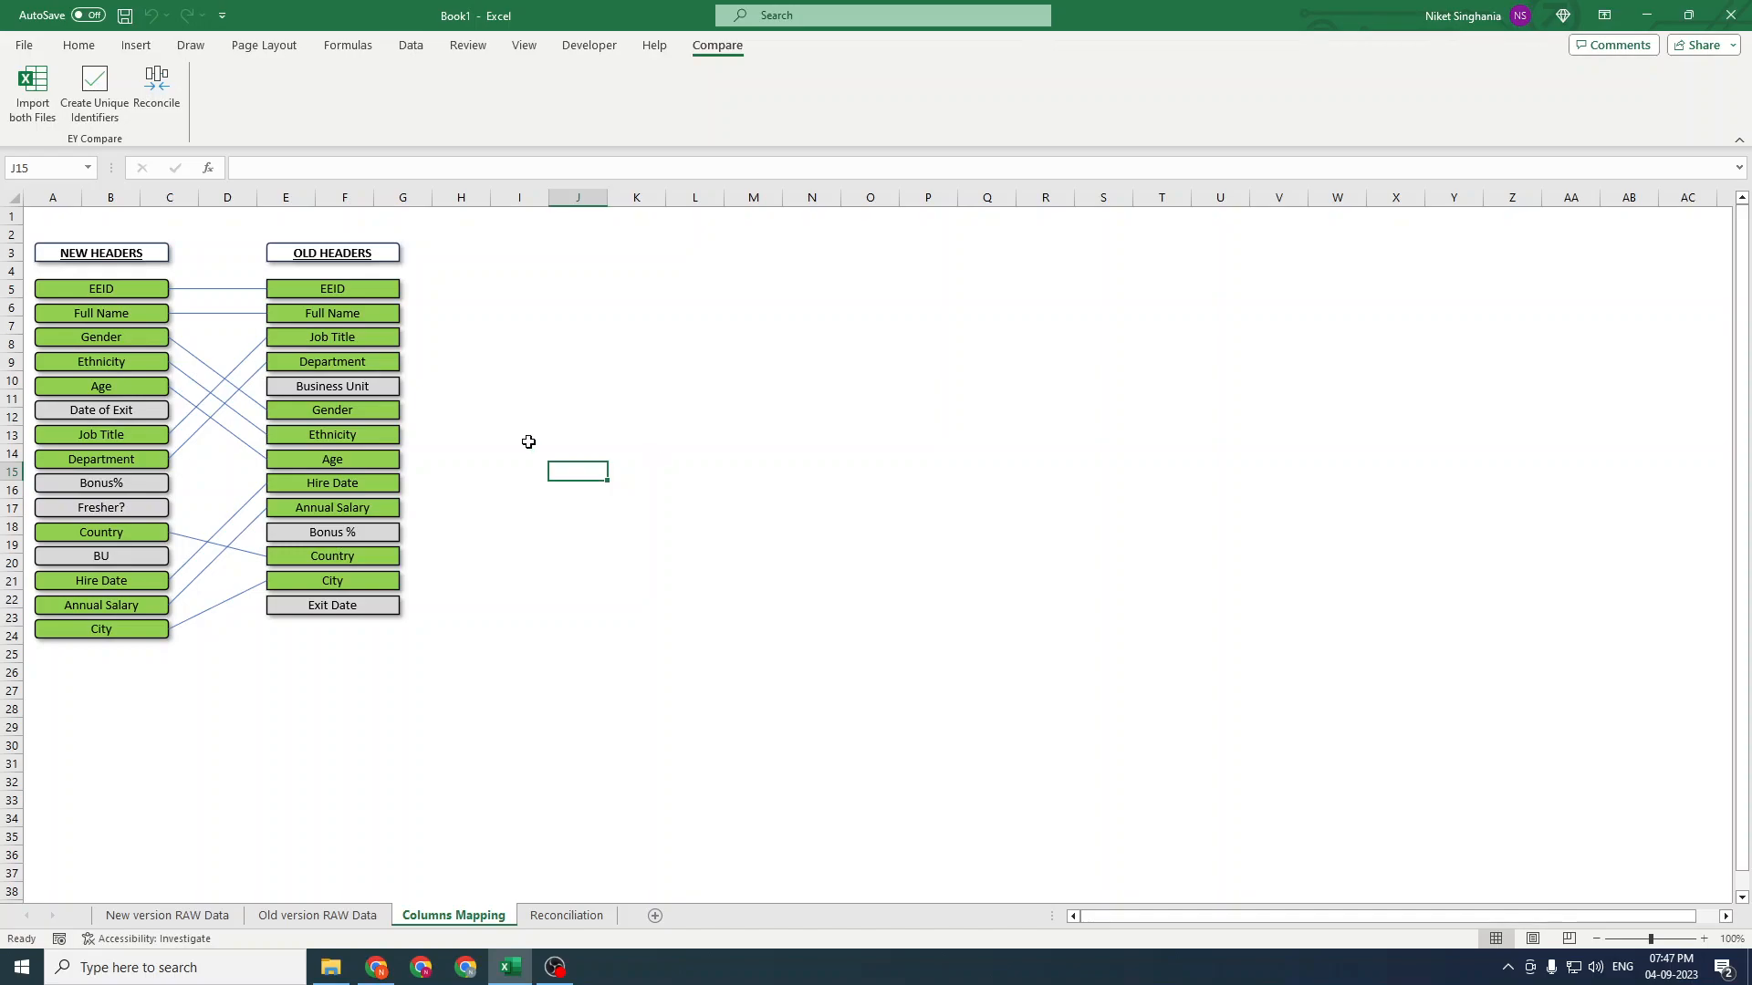
click(560, 455)
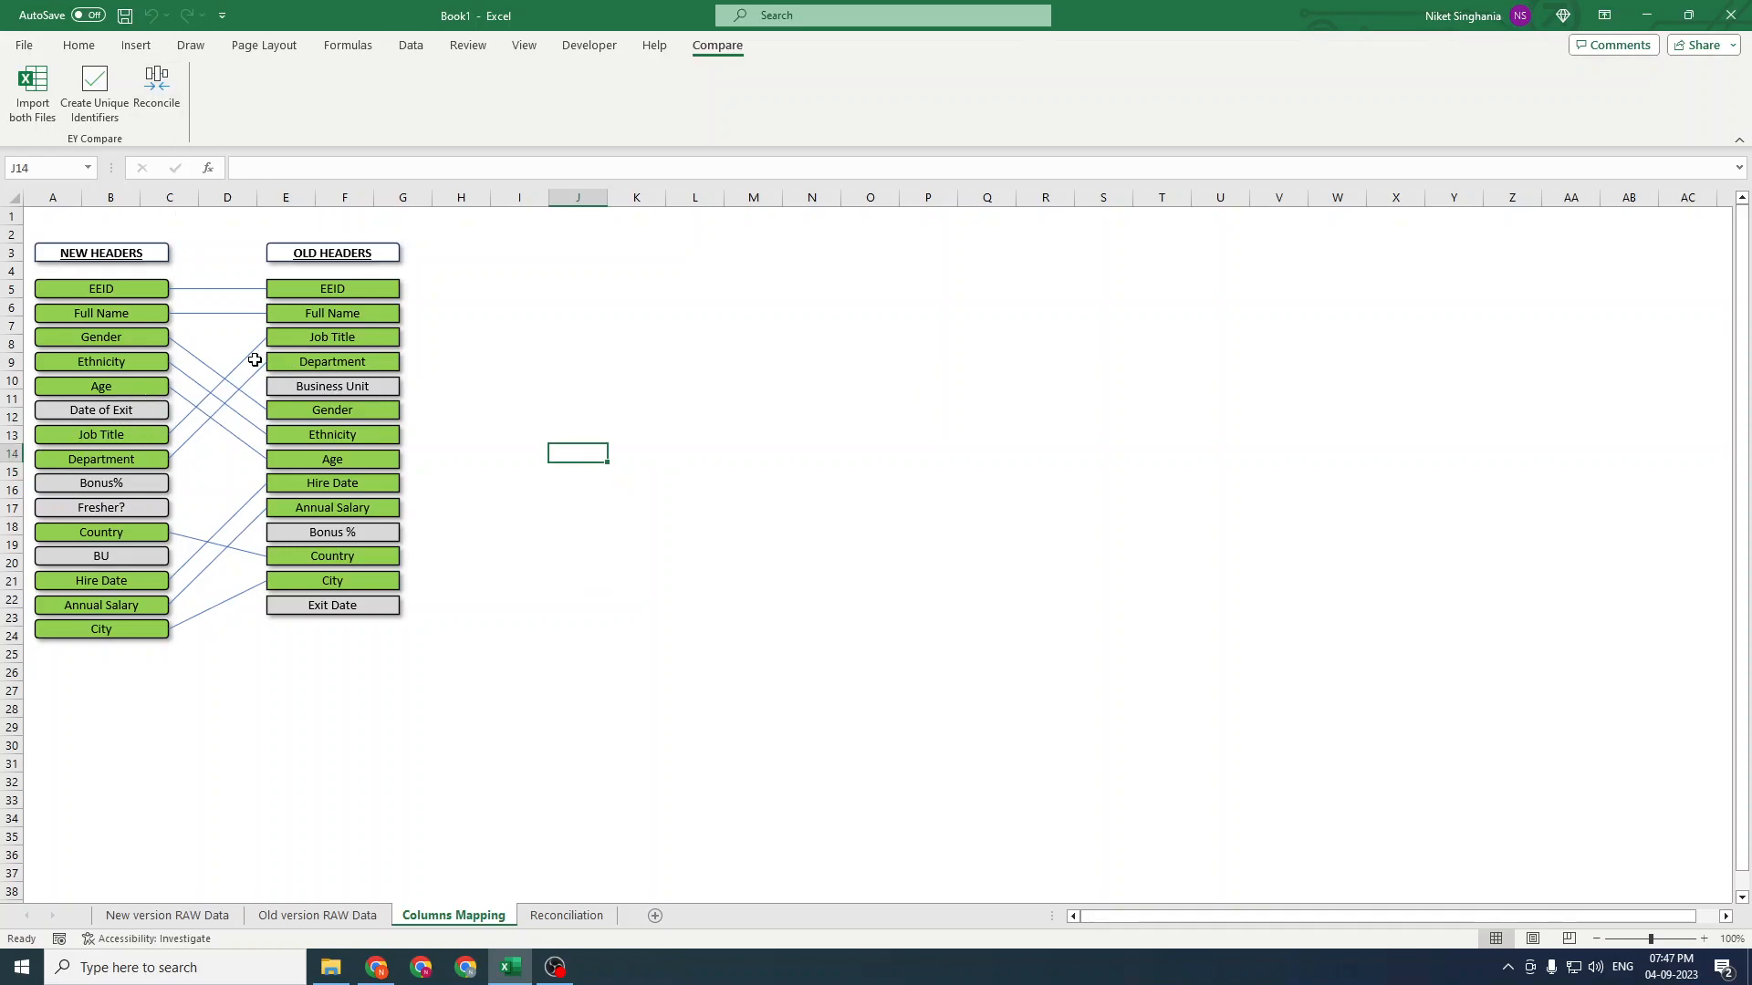
Turn on Lock Drawing Mode for the Line shape
click(136, 46)
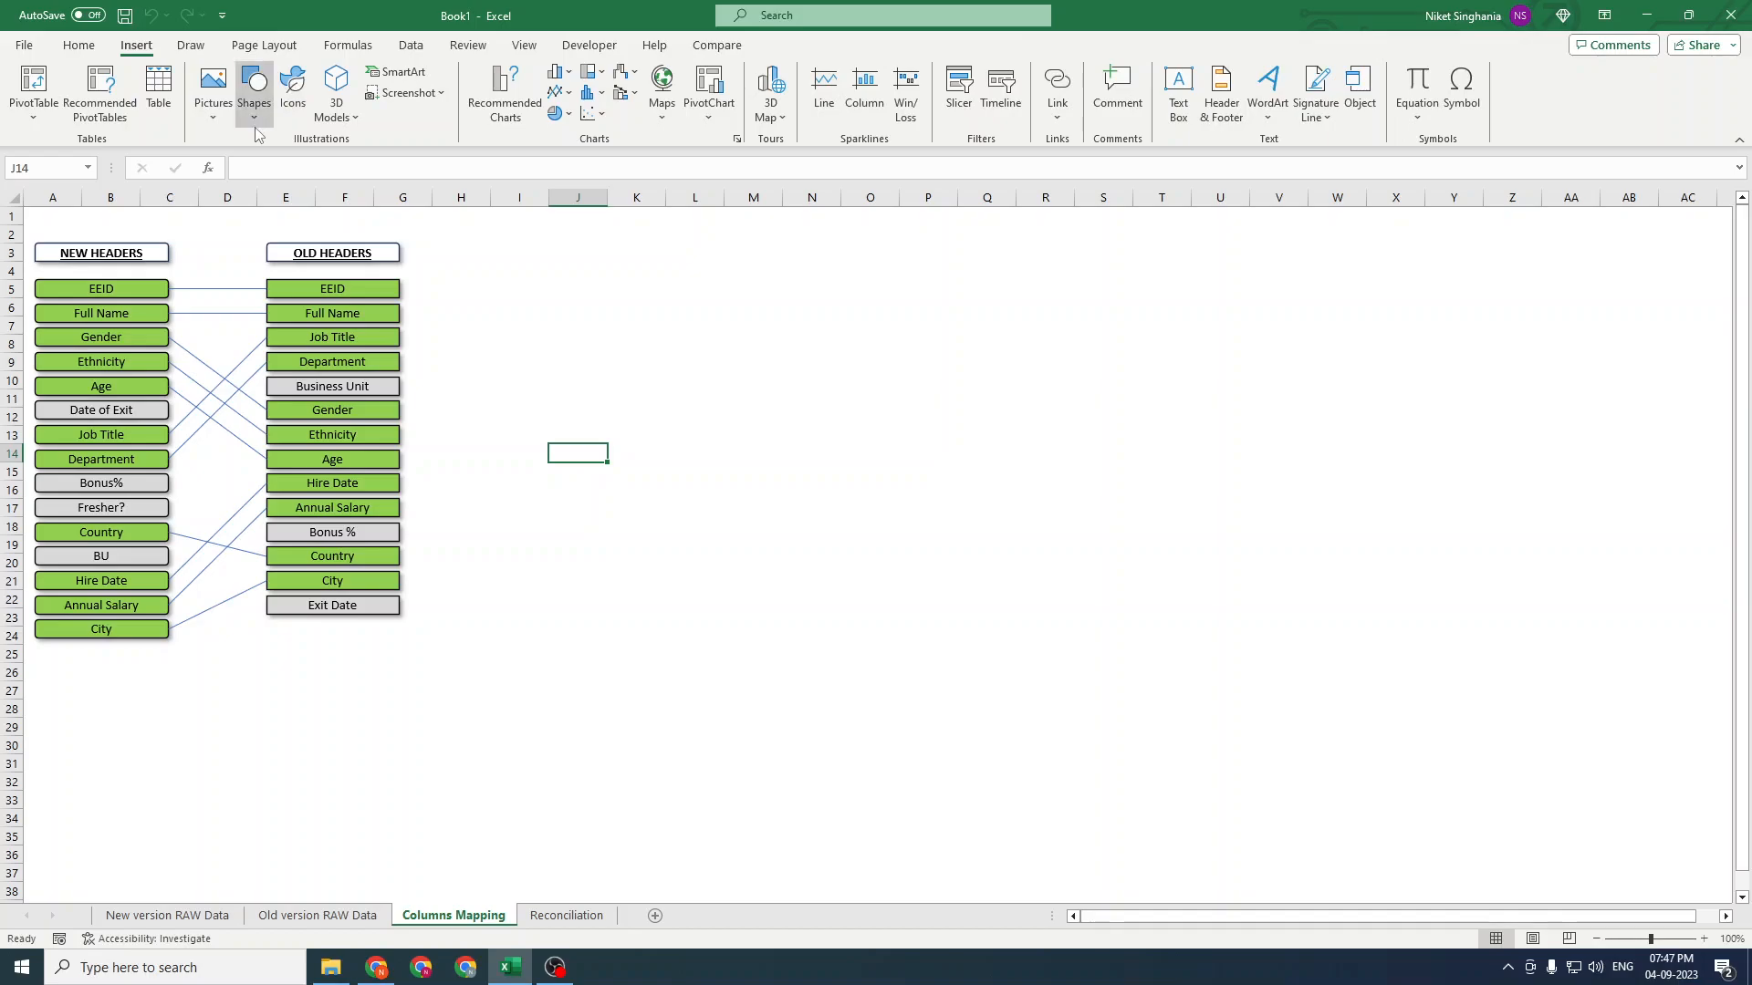
click(254, 95)
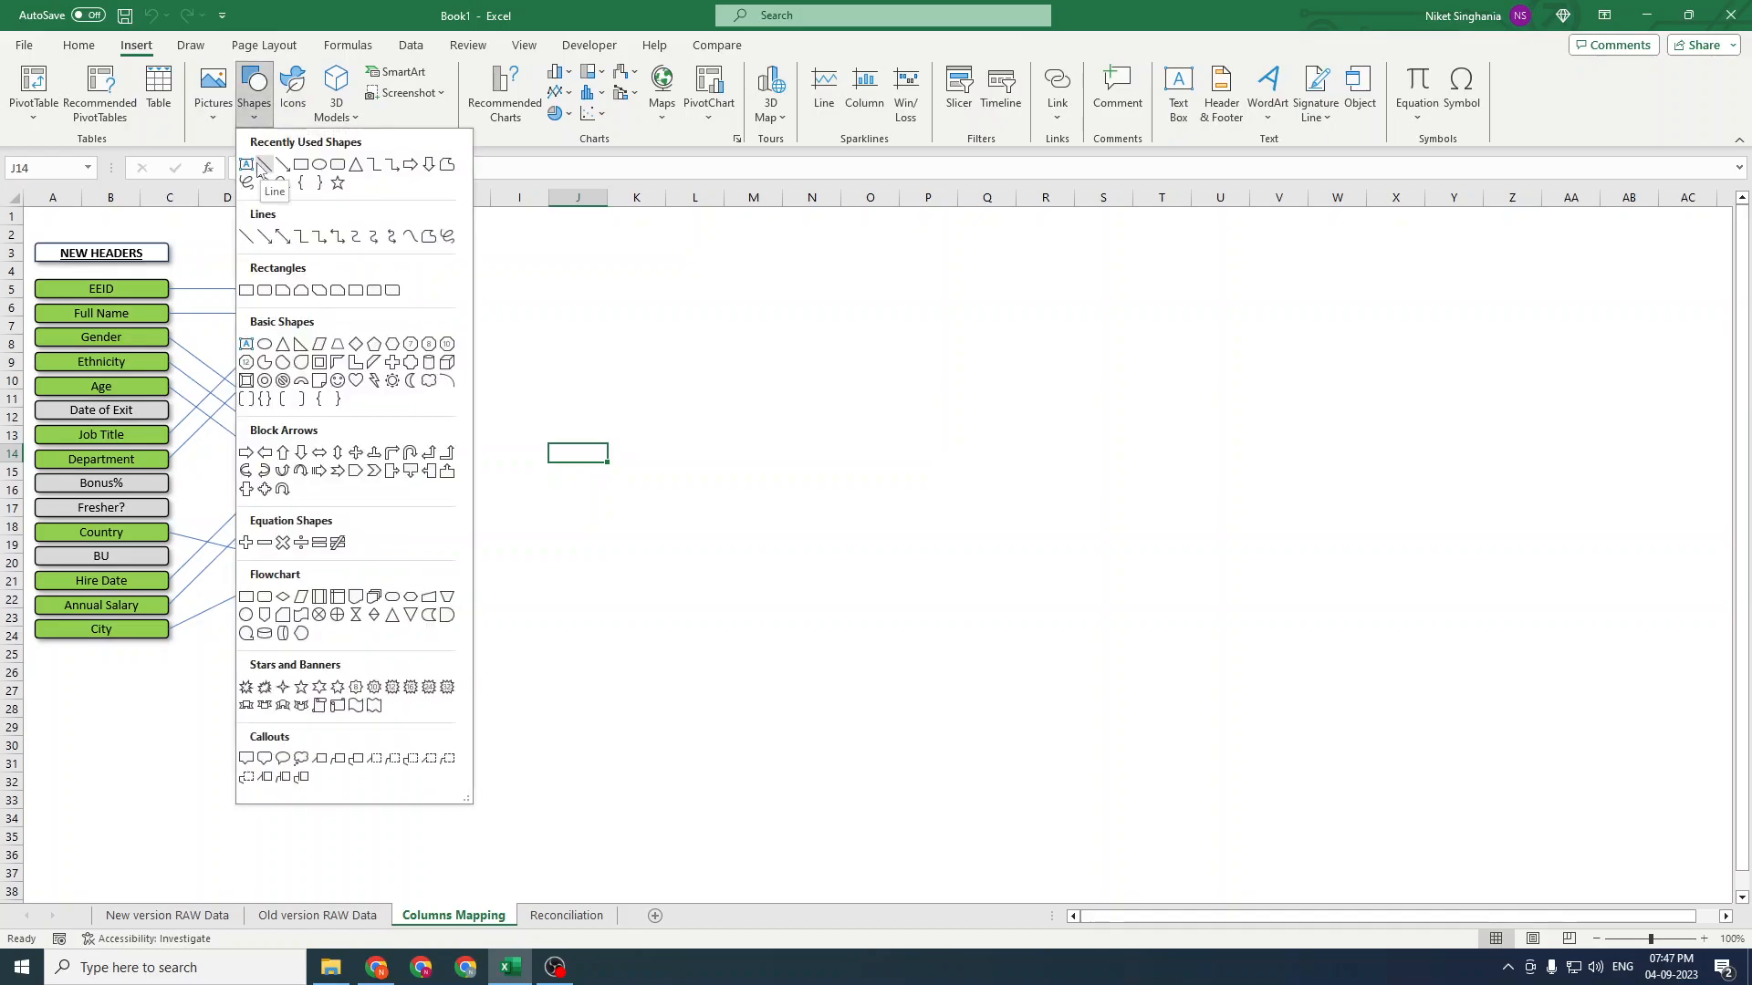
right_click(260, 164)
click(320, 177)
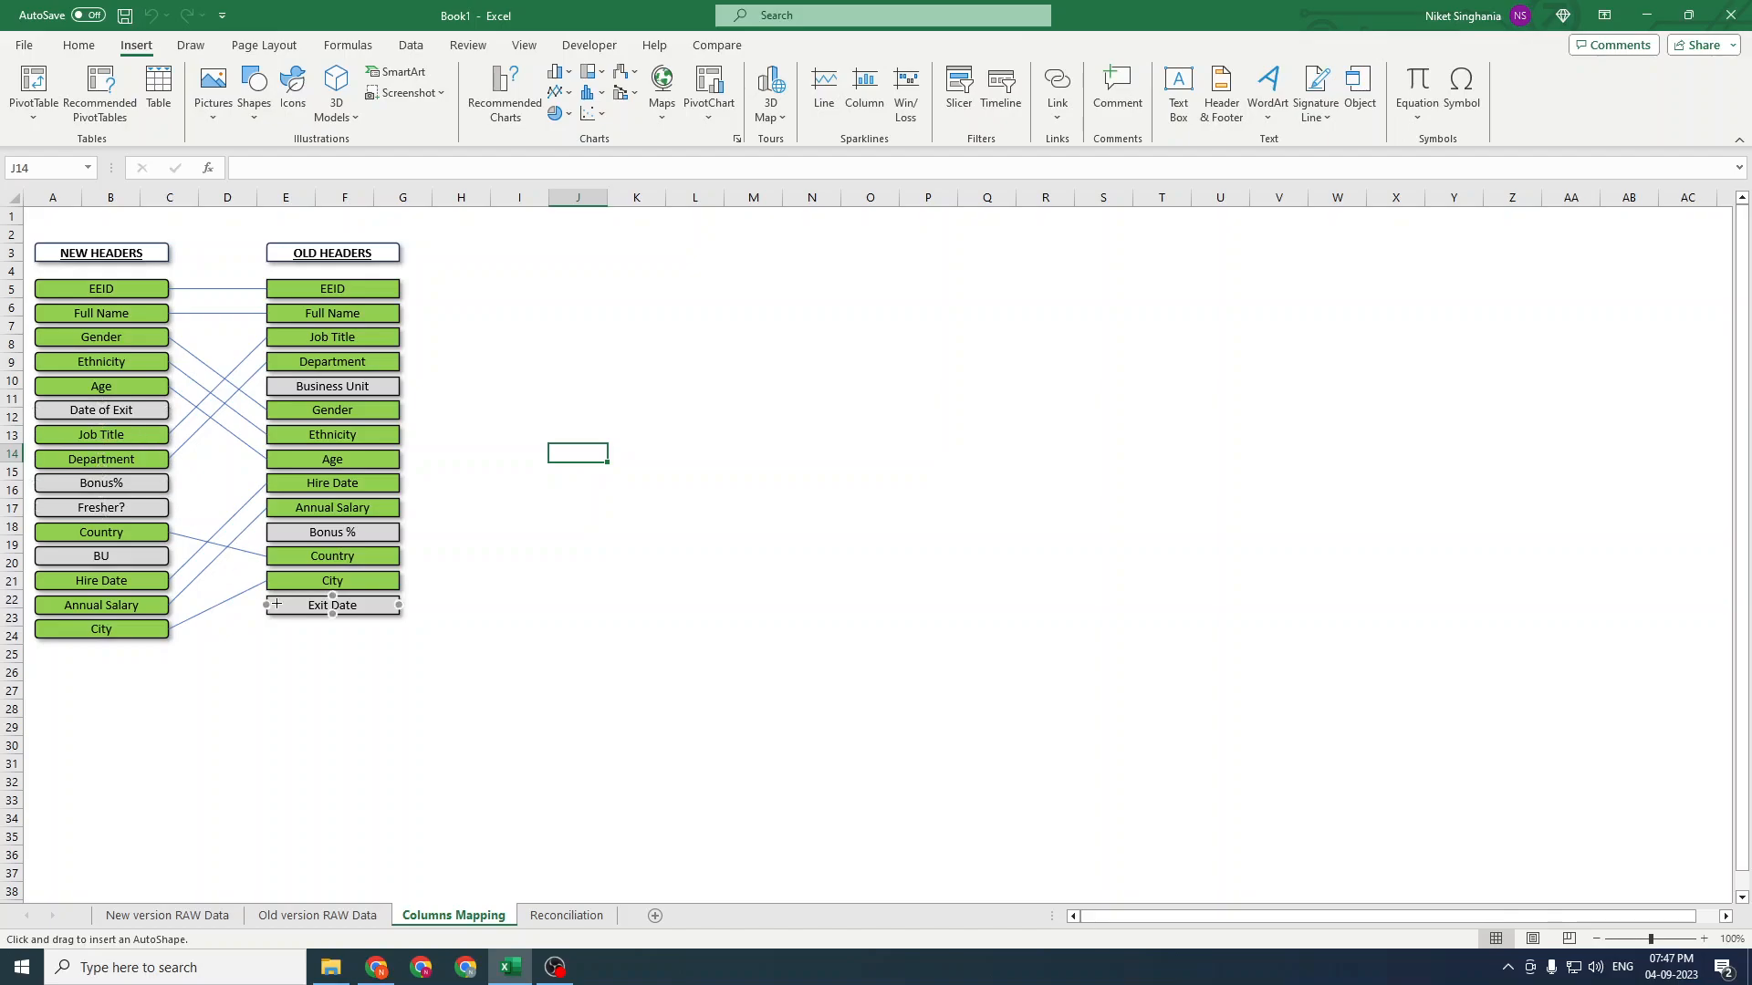
Draw connector lines mapping Date of Exit to Exit Date, Bonus% to Bonus %, and BU to Business Unit
drag(169, 410, 266, 605)
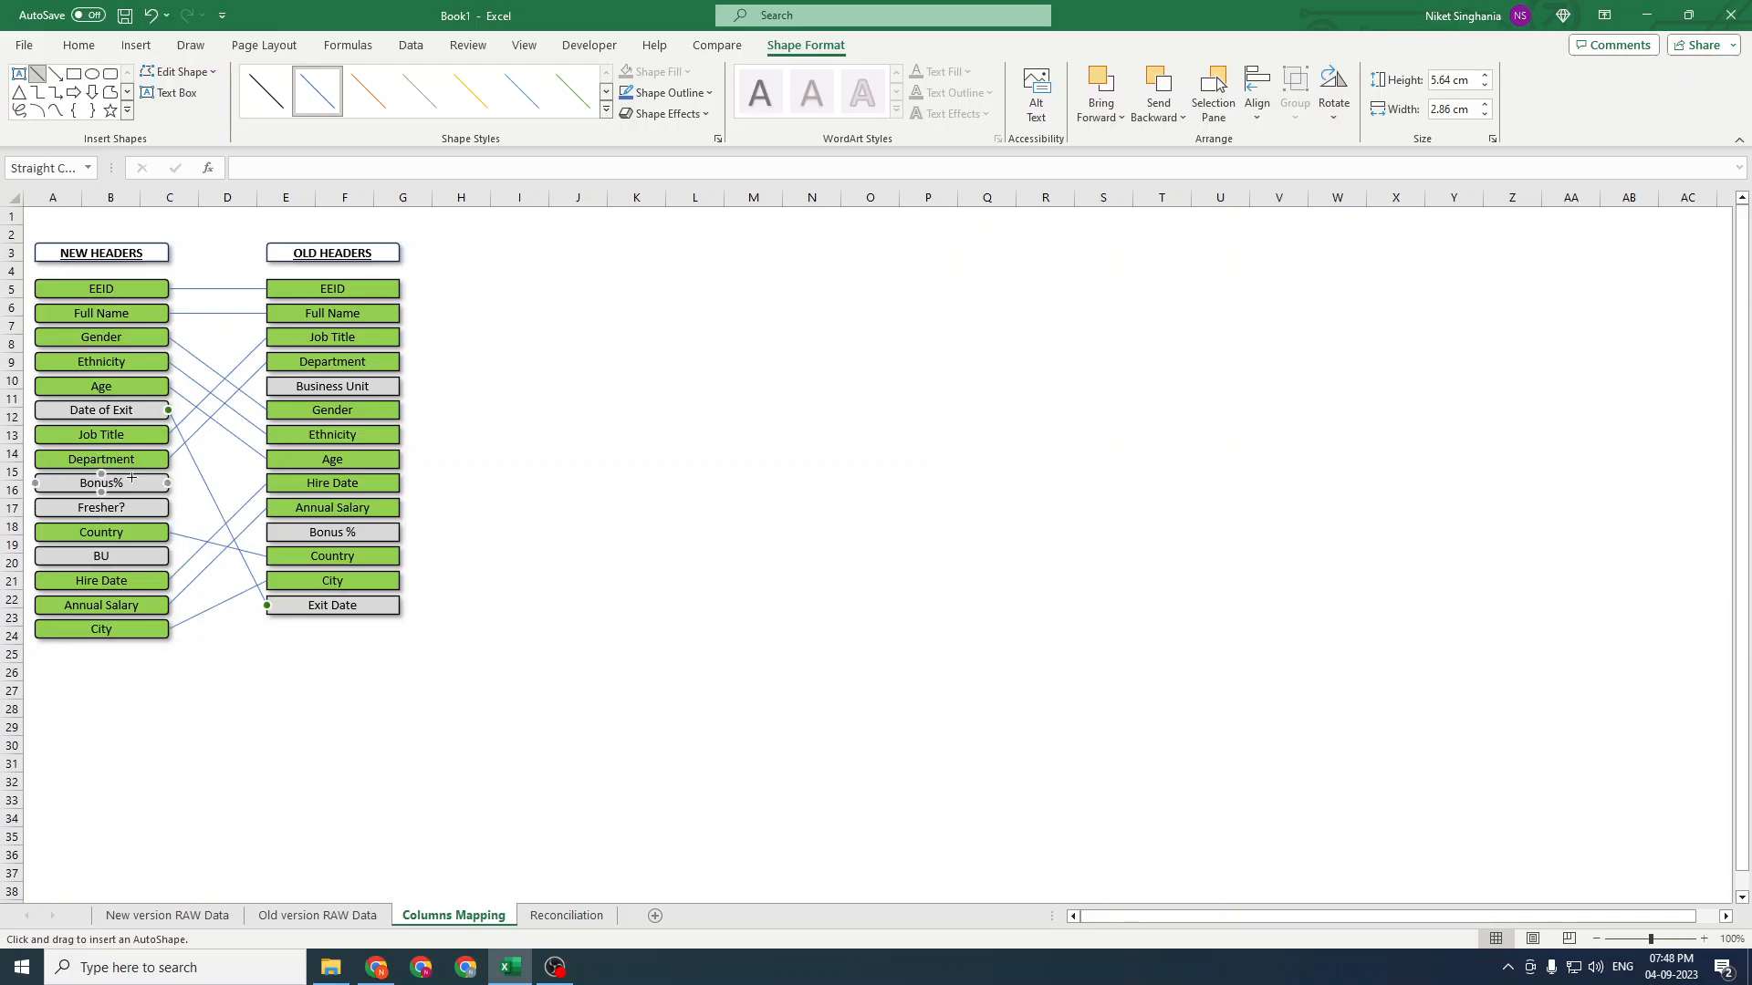
drag(169, 482, 266, 532)
drag(169, 556, 253, 394)
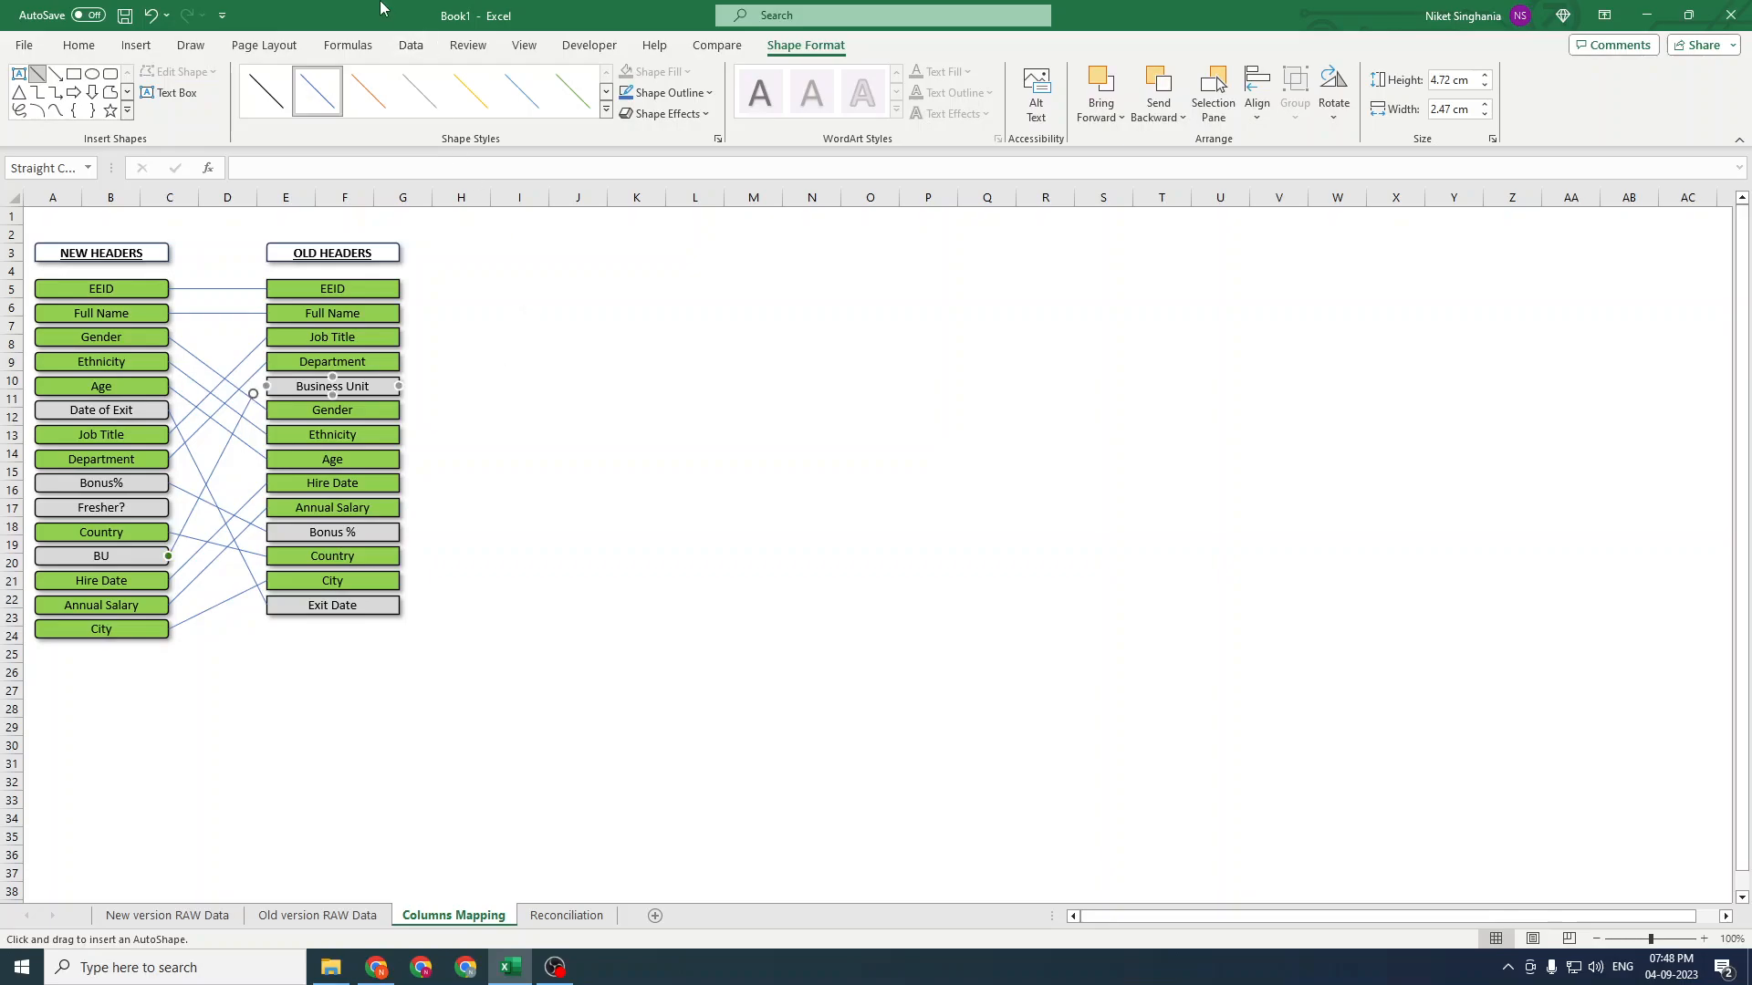
Try to run Create Unique Identifiers and dismiss the message
click(727, 50)
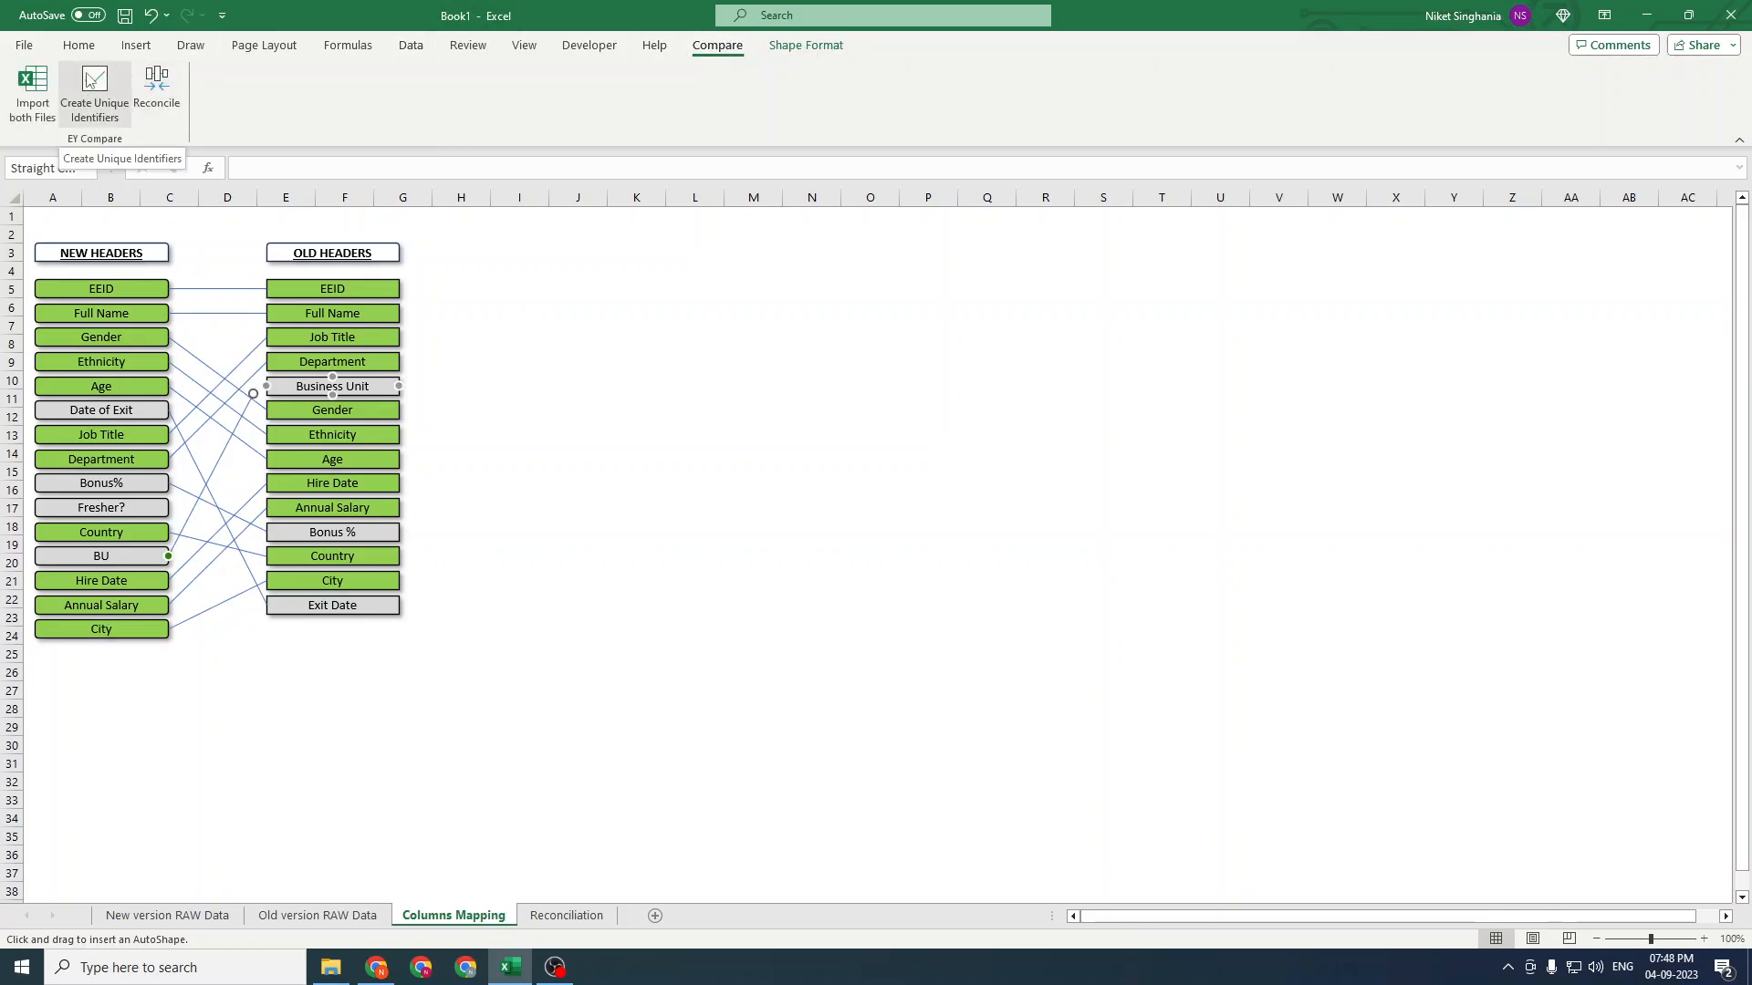
click(92, 80)
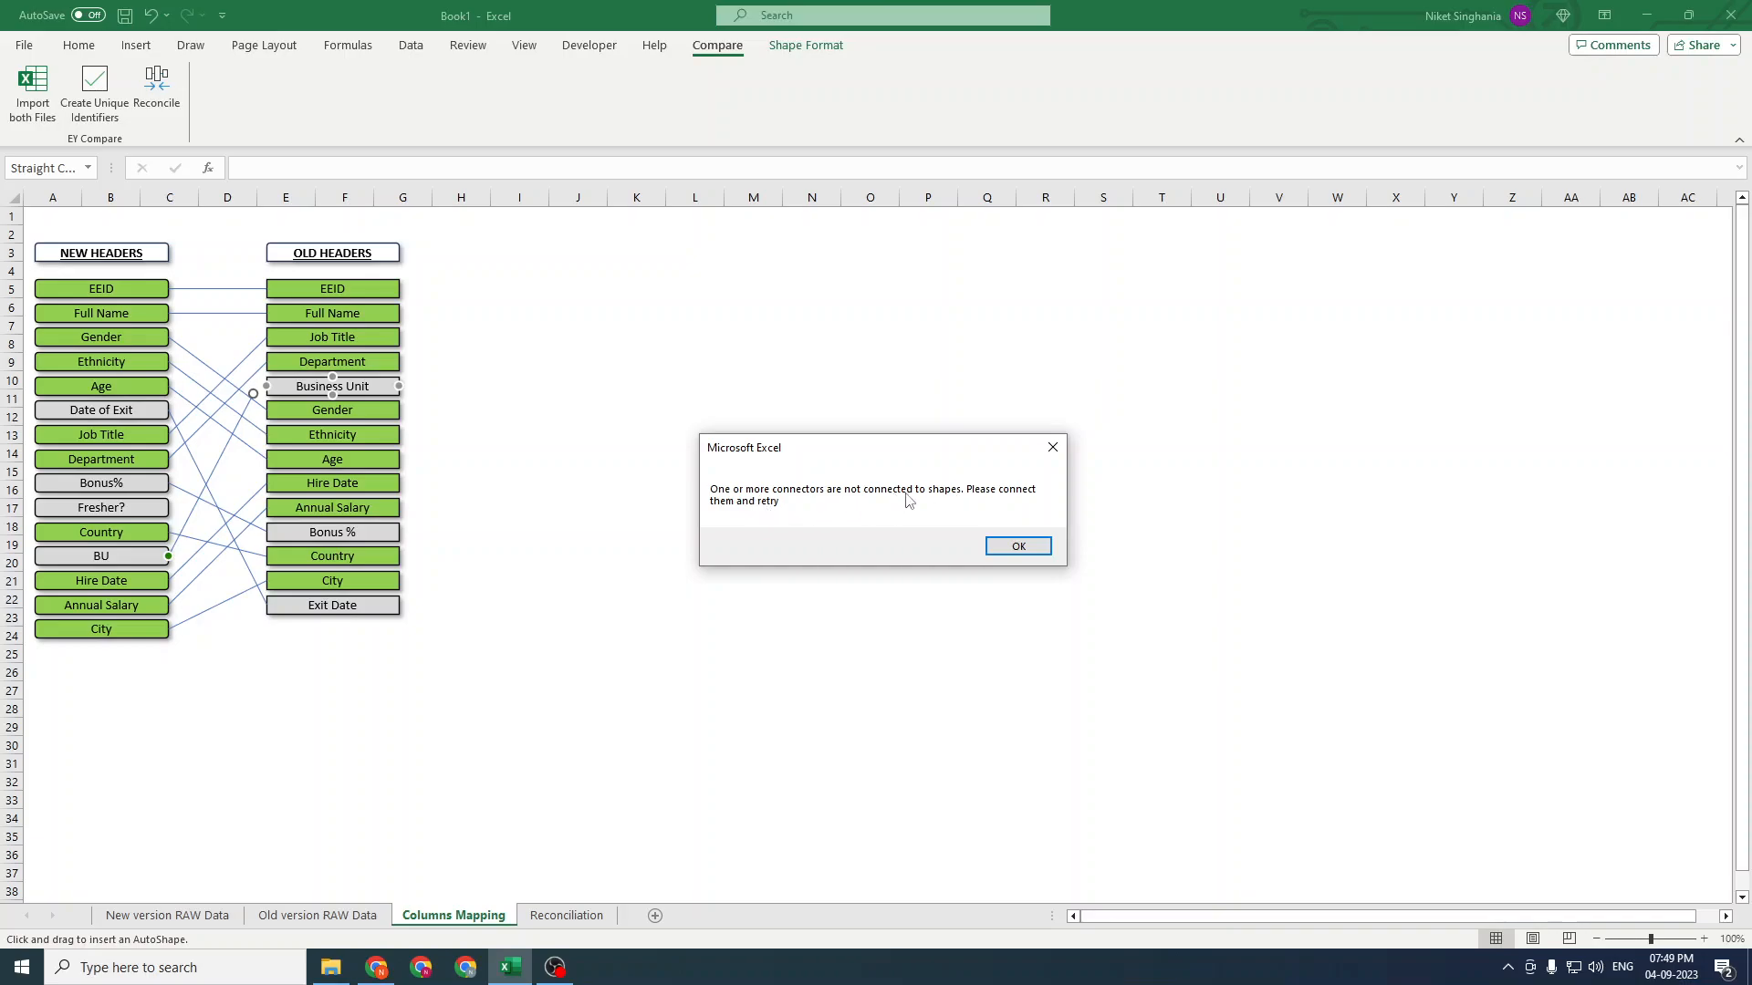
click(1022, 545)
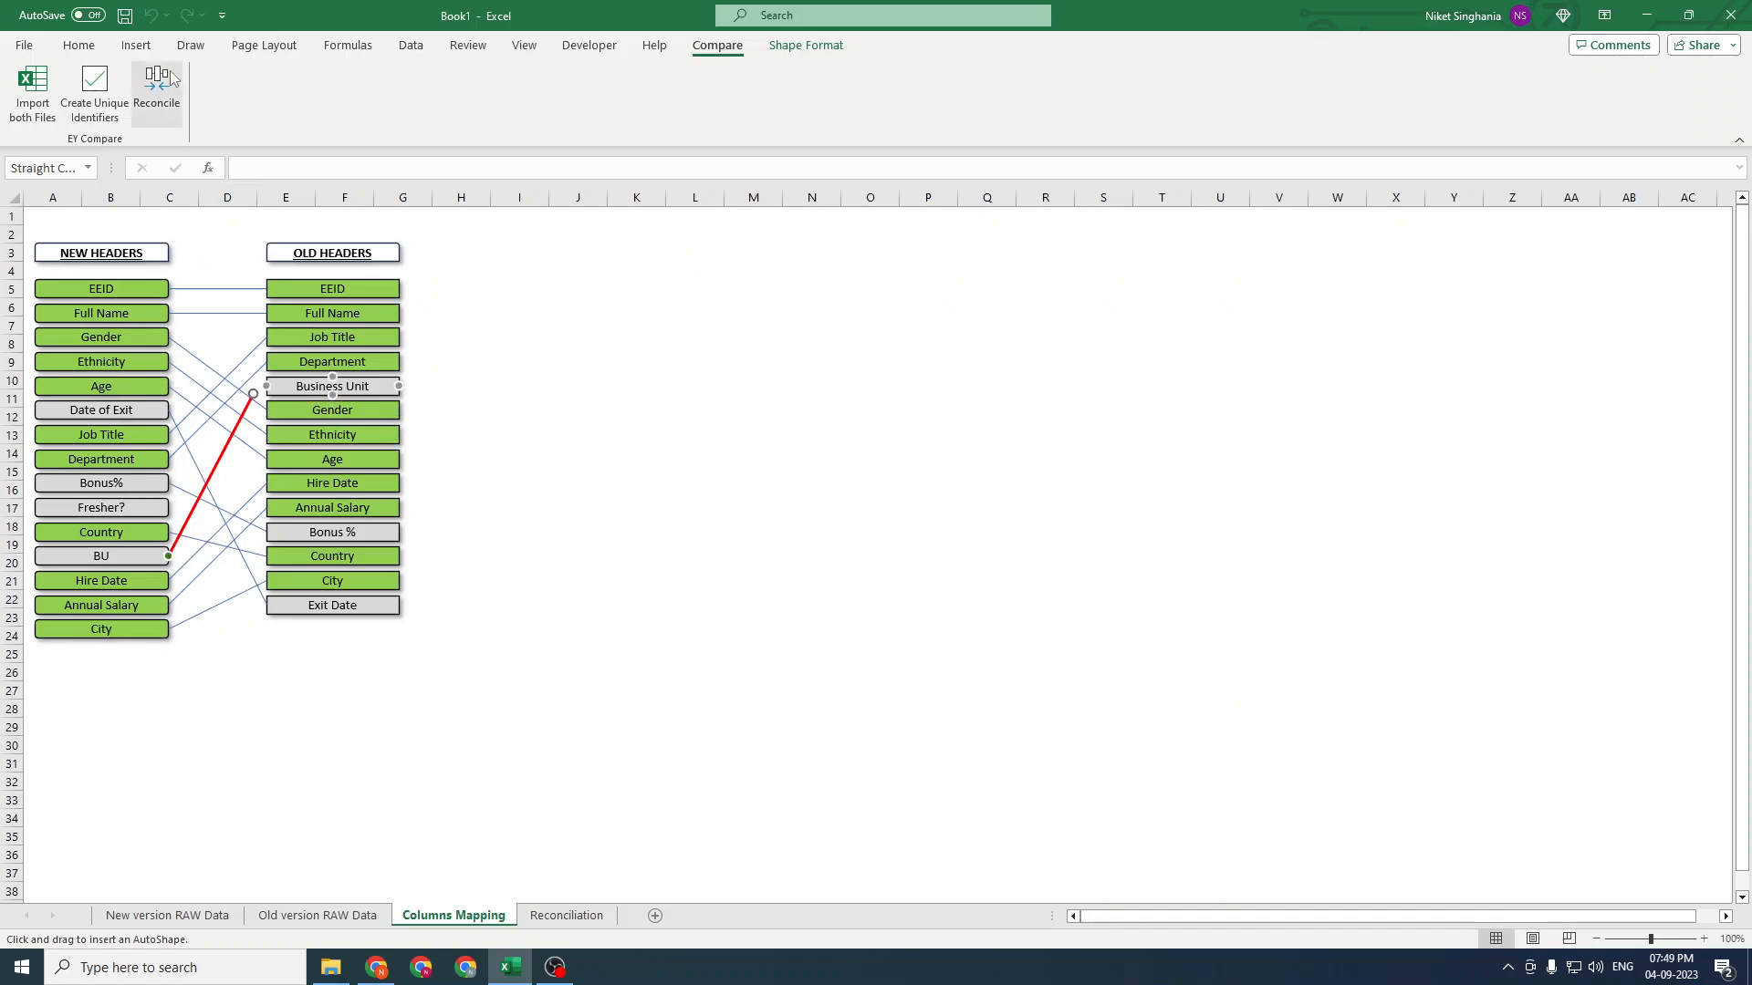
click(567, 396)
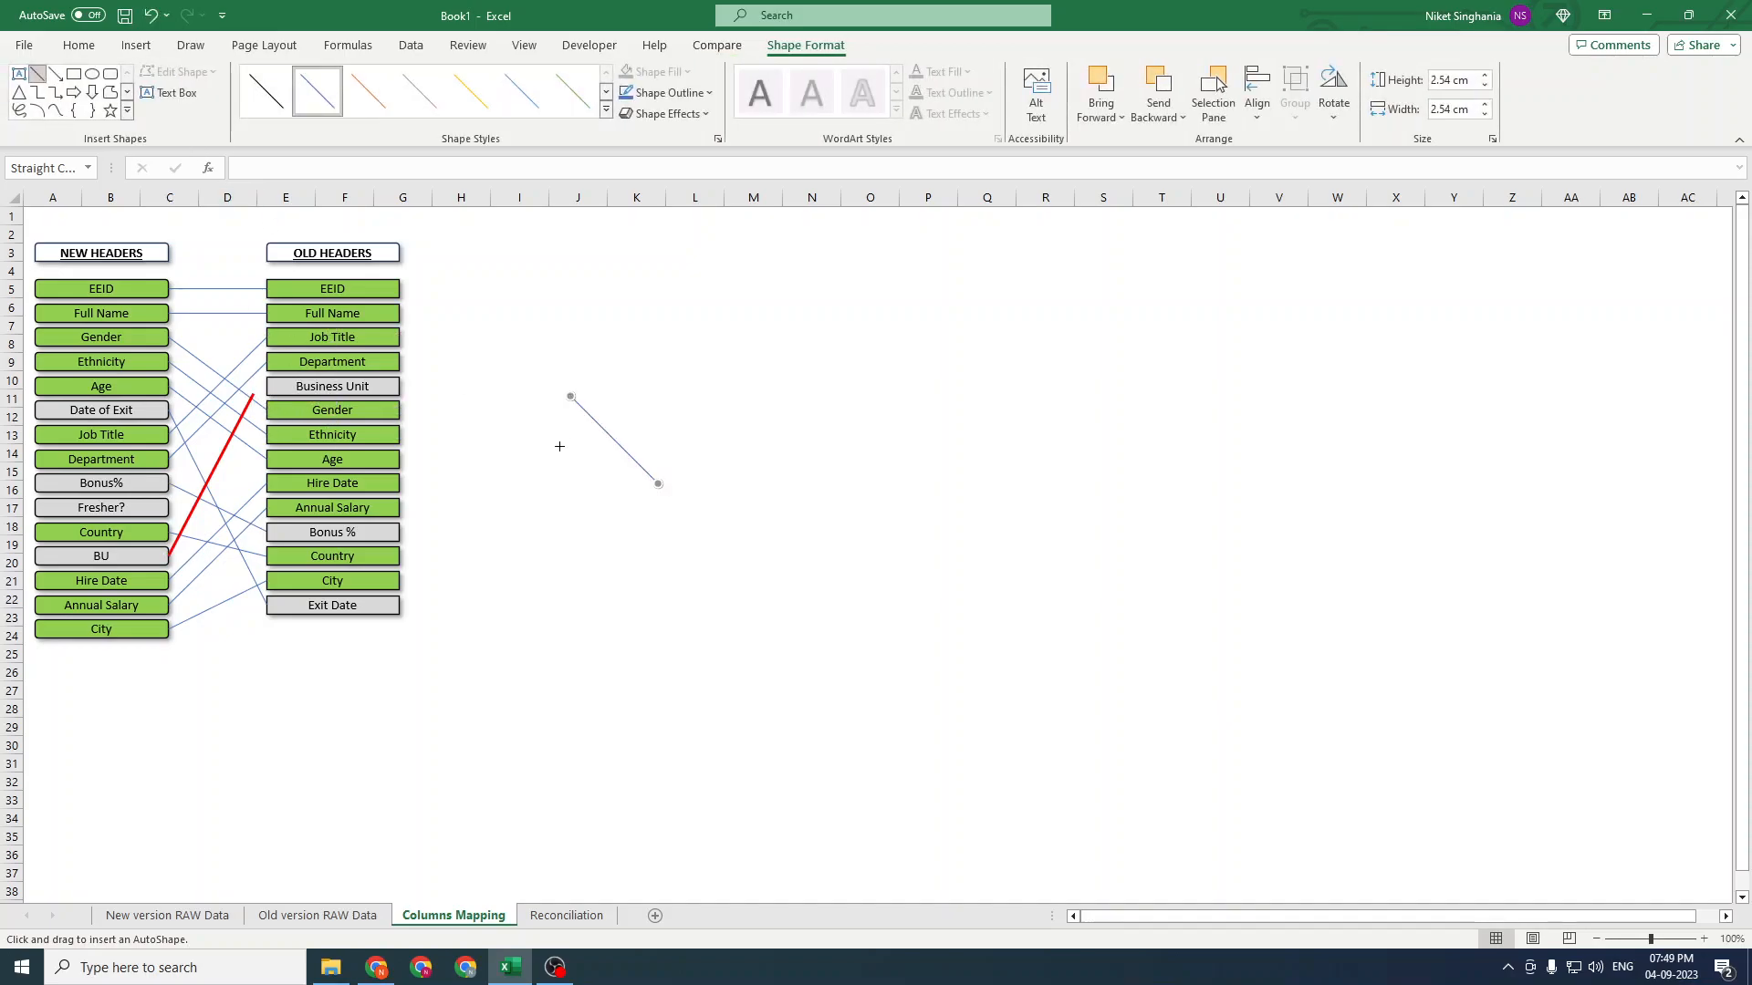
click(559, 446)
click(610, 433)
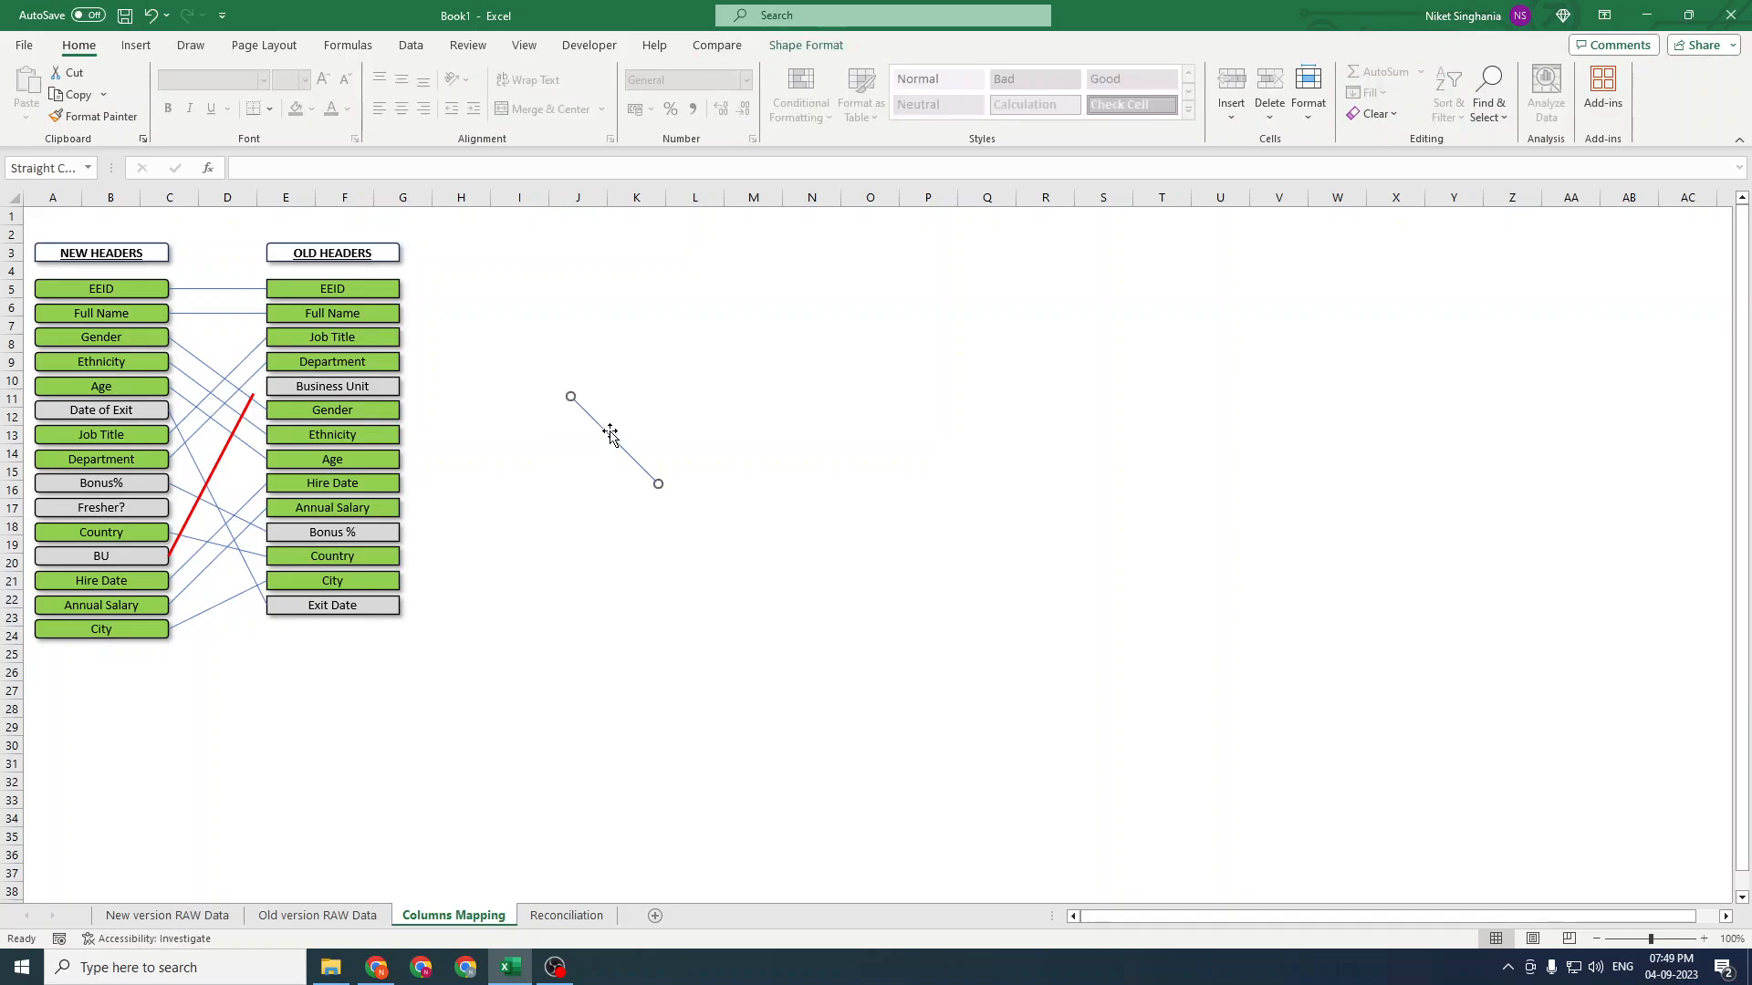
key(Delete)
Attach the loose end of the BU connector line to the Business Unit box
click(610, 433)
drag(226, 449, 262, 386)
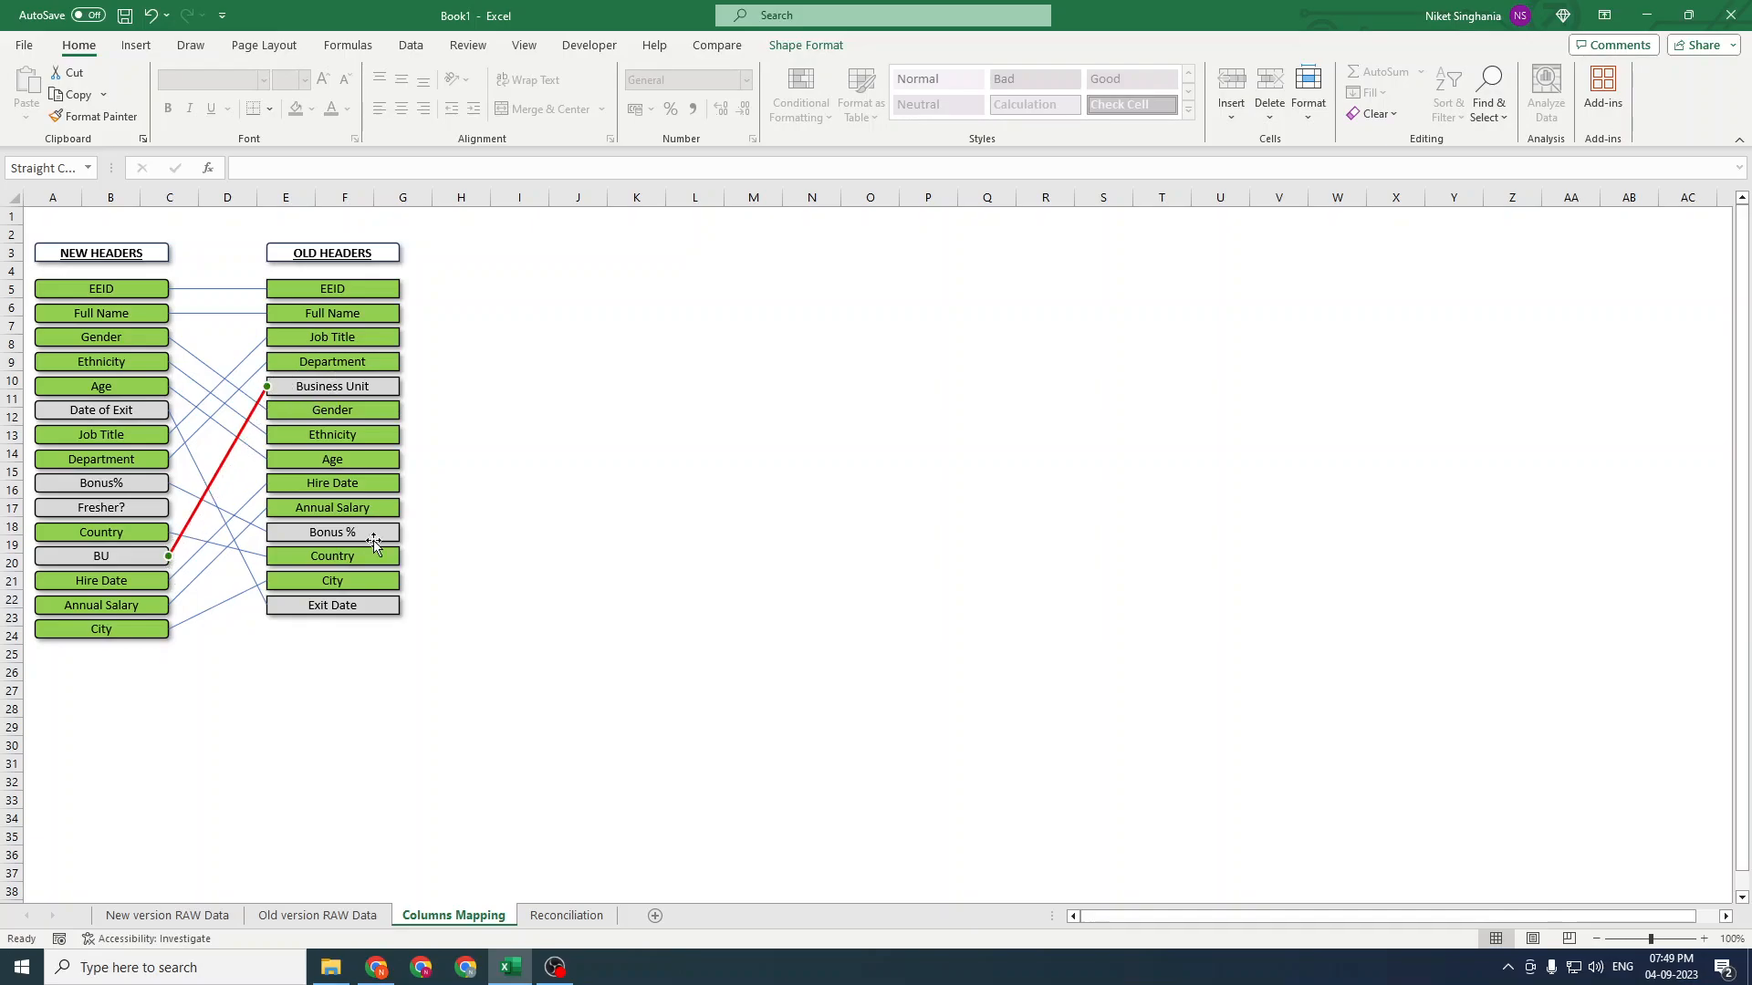
click(572, 445)
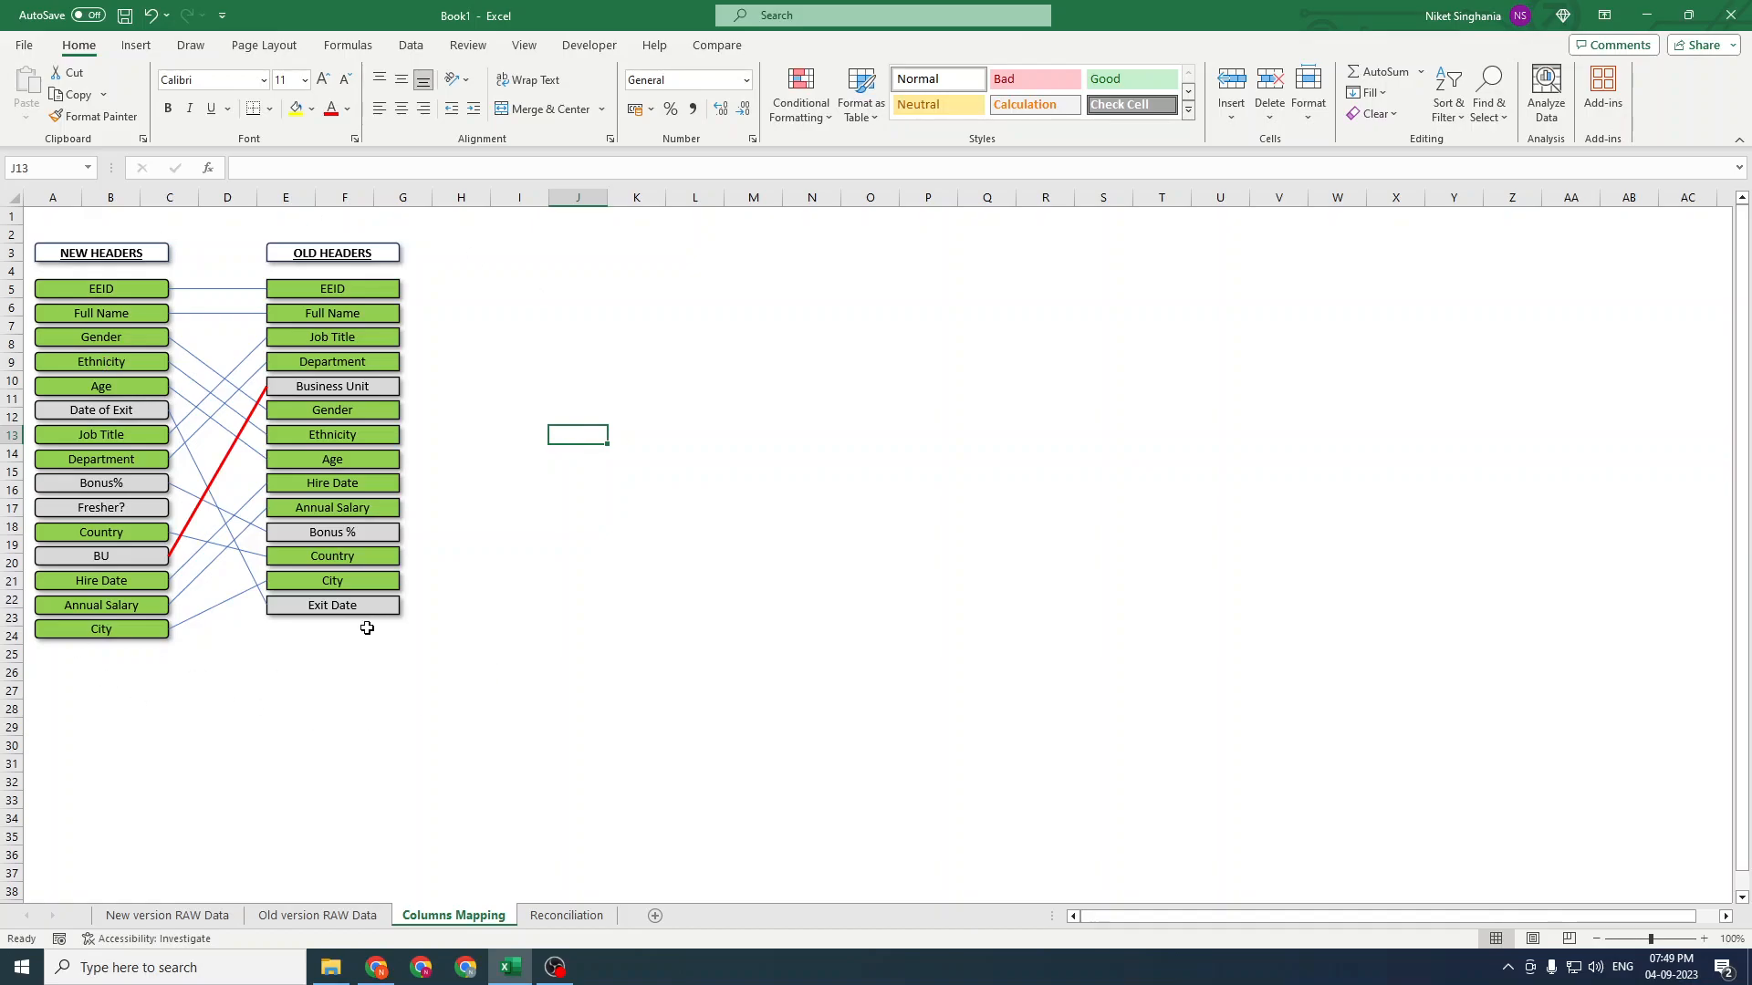
click(677, 493)
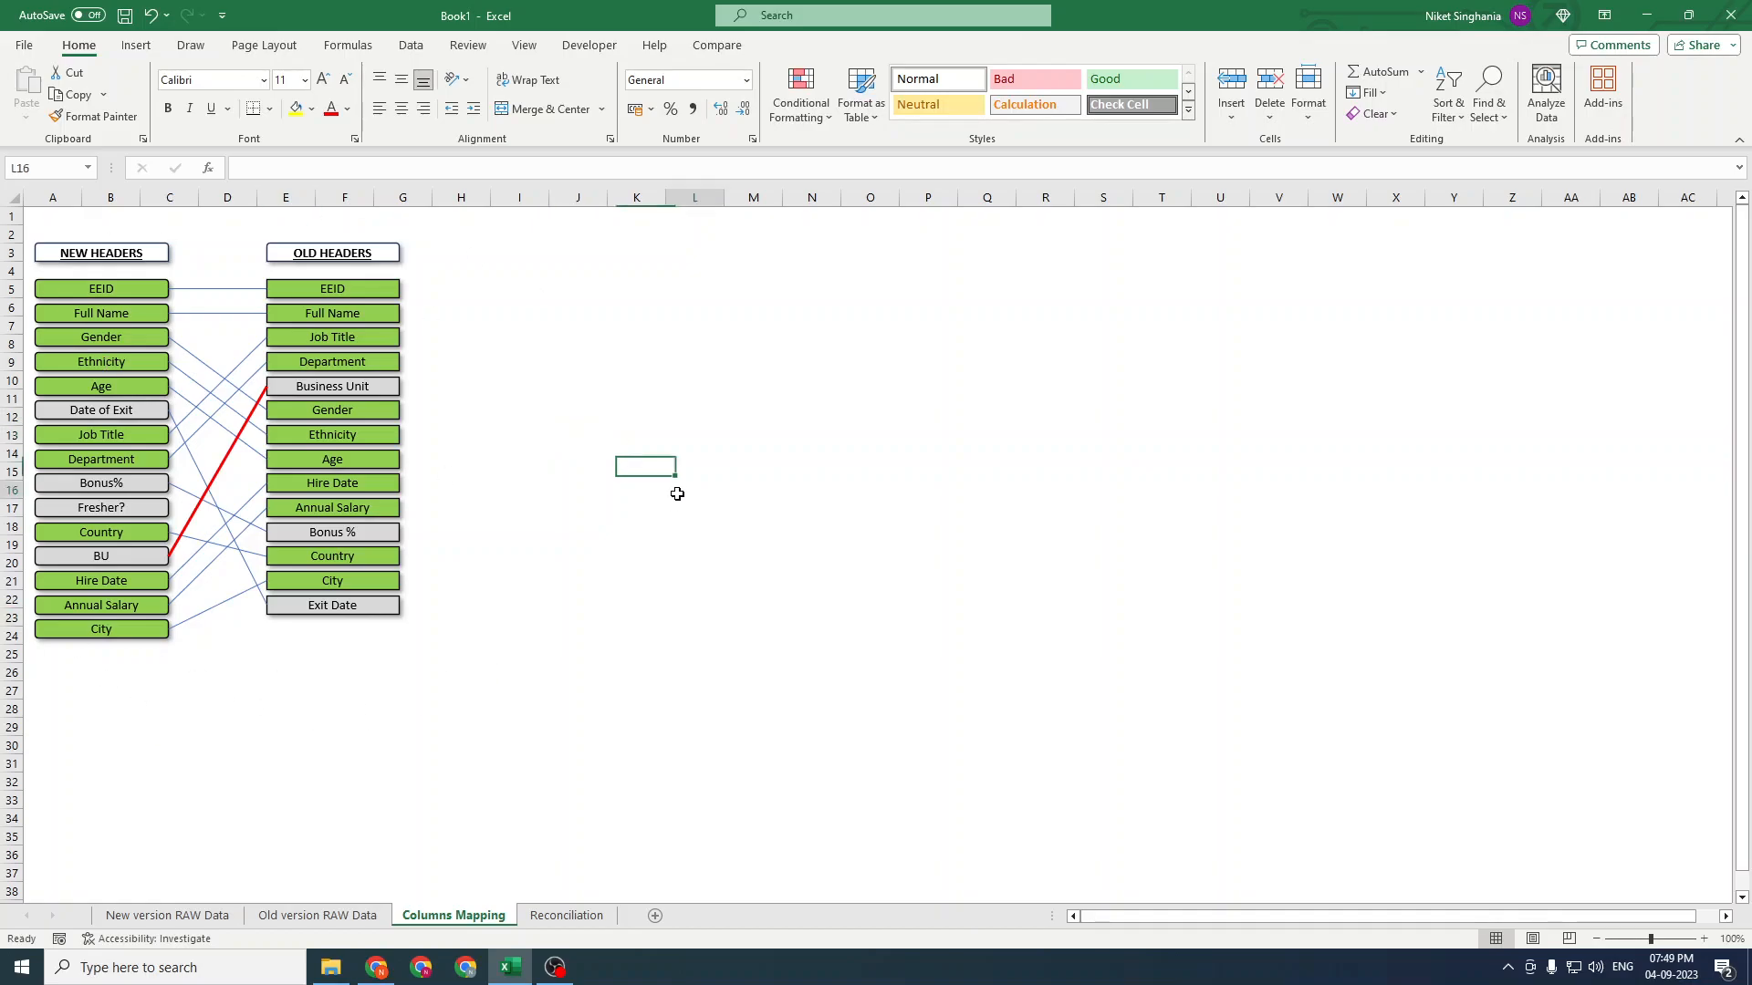
Run Create Unique Identifiers and tick EEID as the unique identifier
click(717, 44)
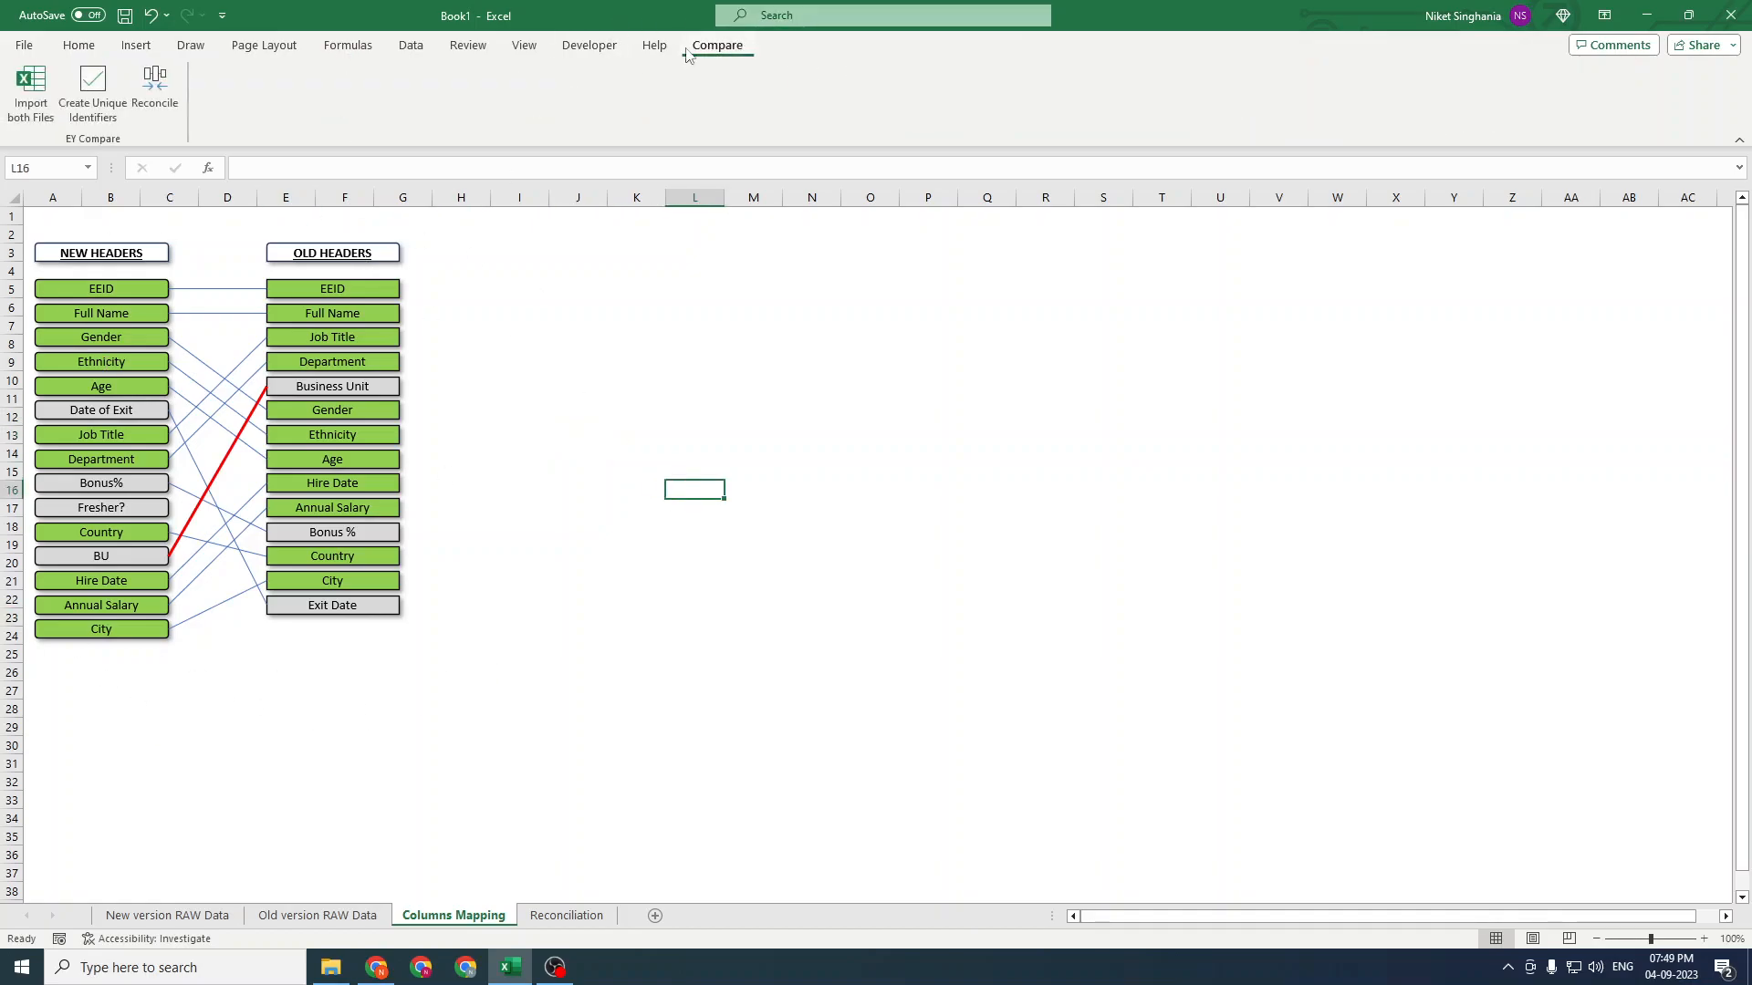
click(94, 94)
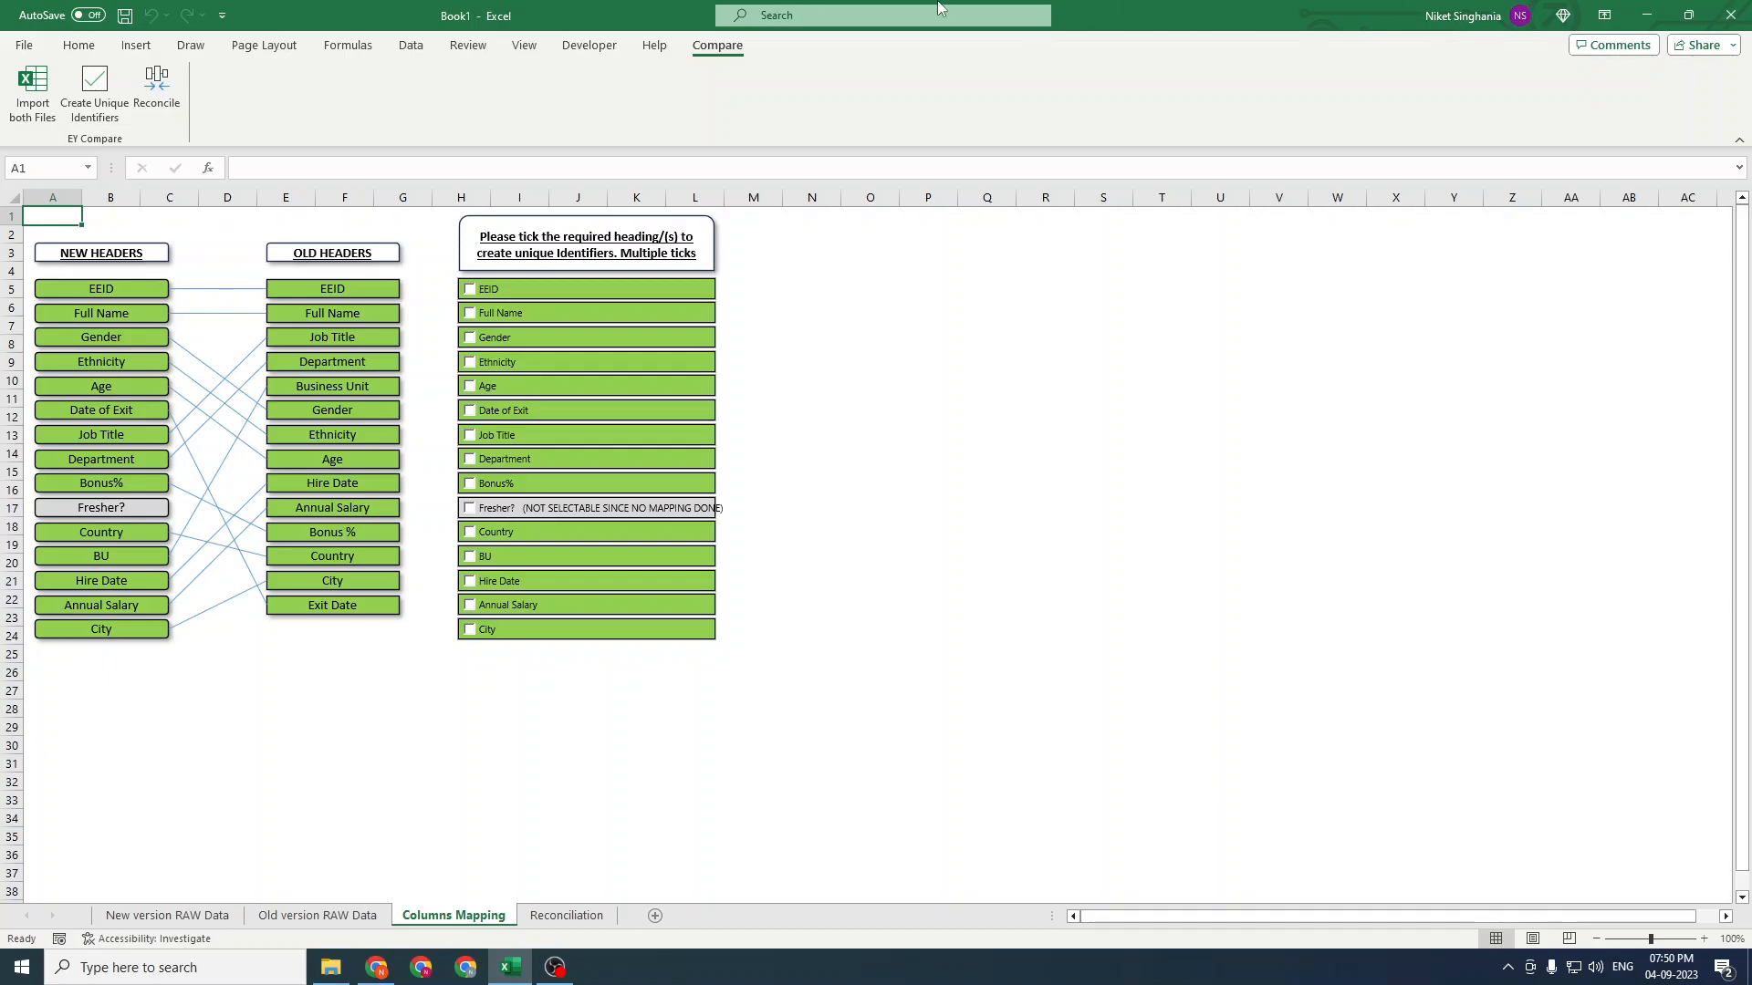
click(470, 290)
Examine the EEID and Full Name values on the old version raw data sheet
click(315, 916)
click(264, 393)
key(ctrl+Home)
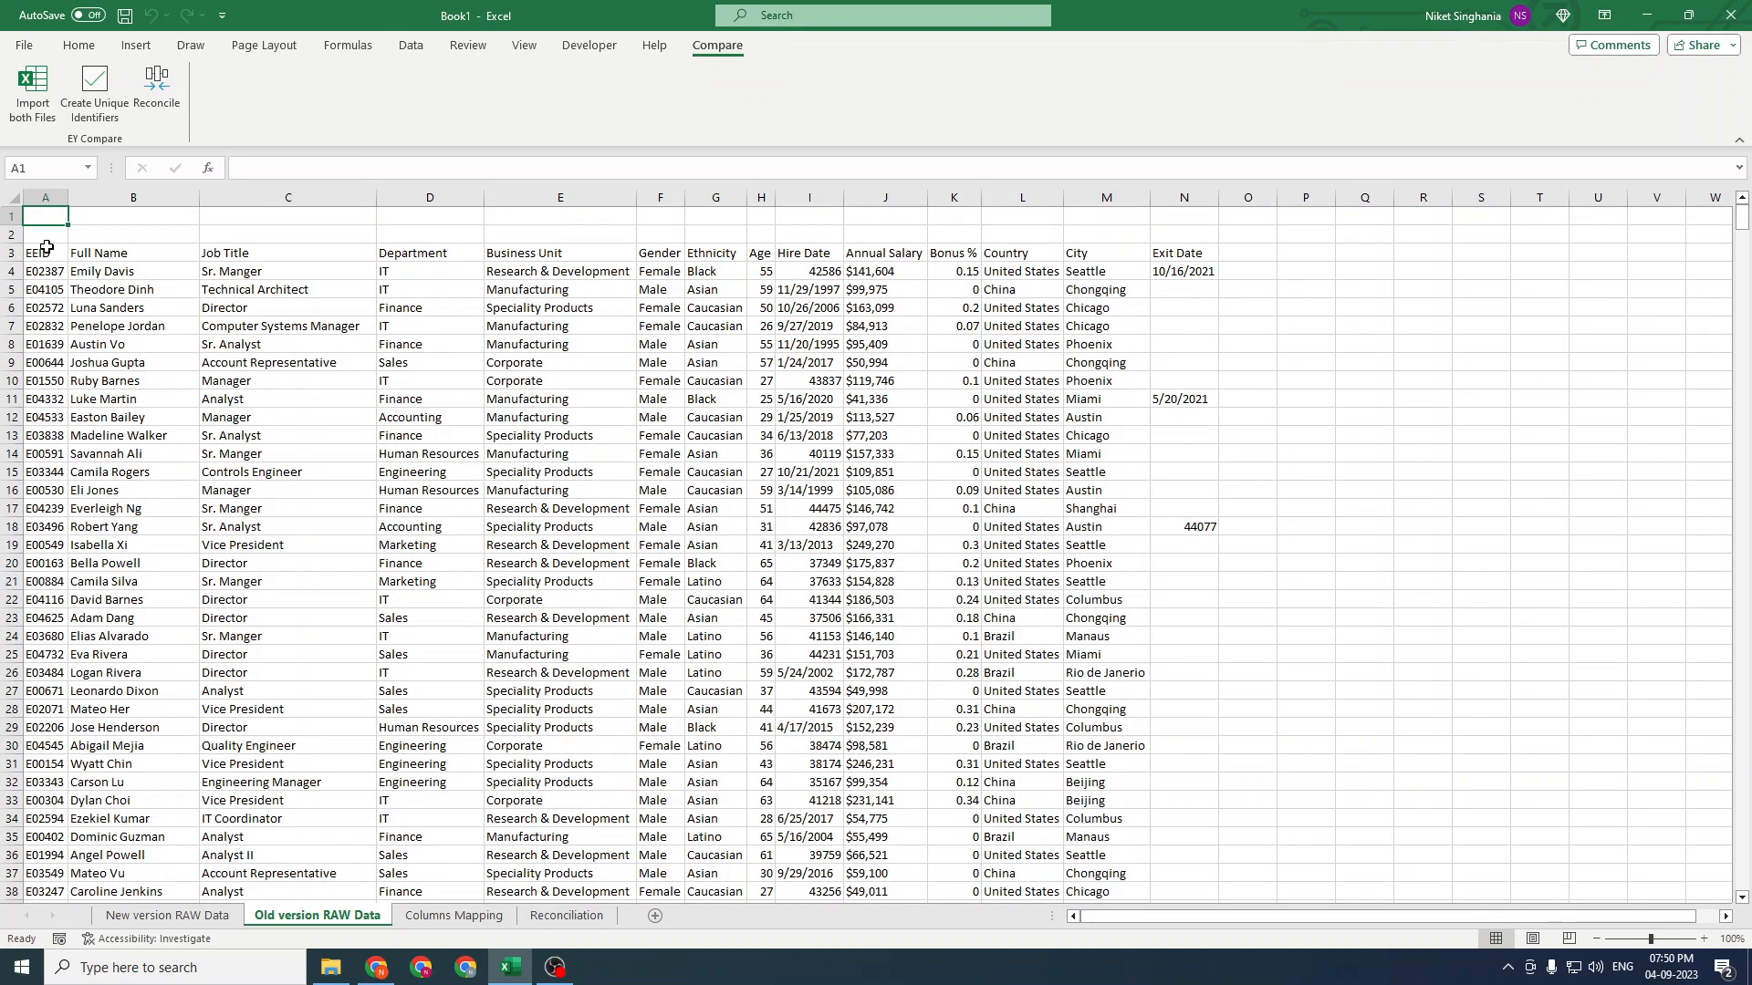
click(45, 197)
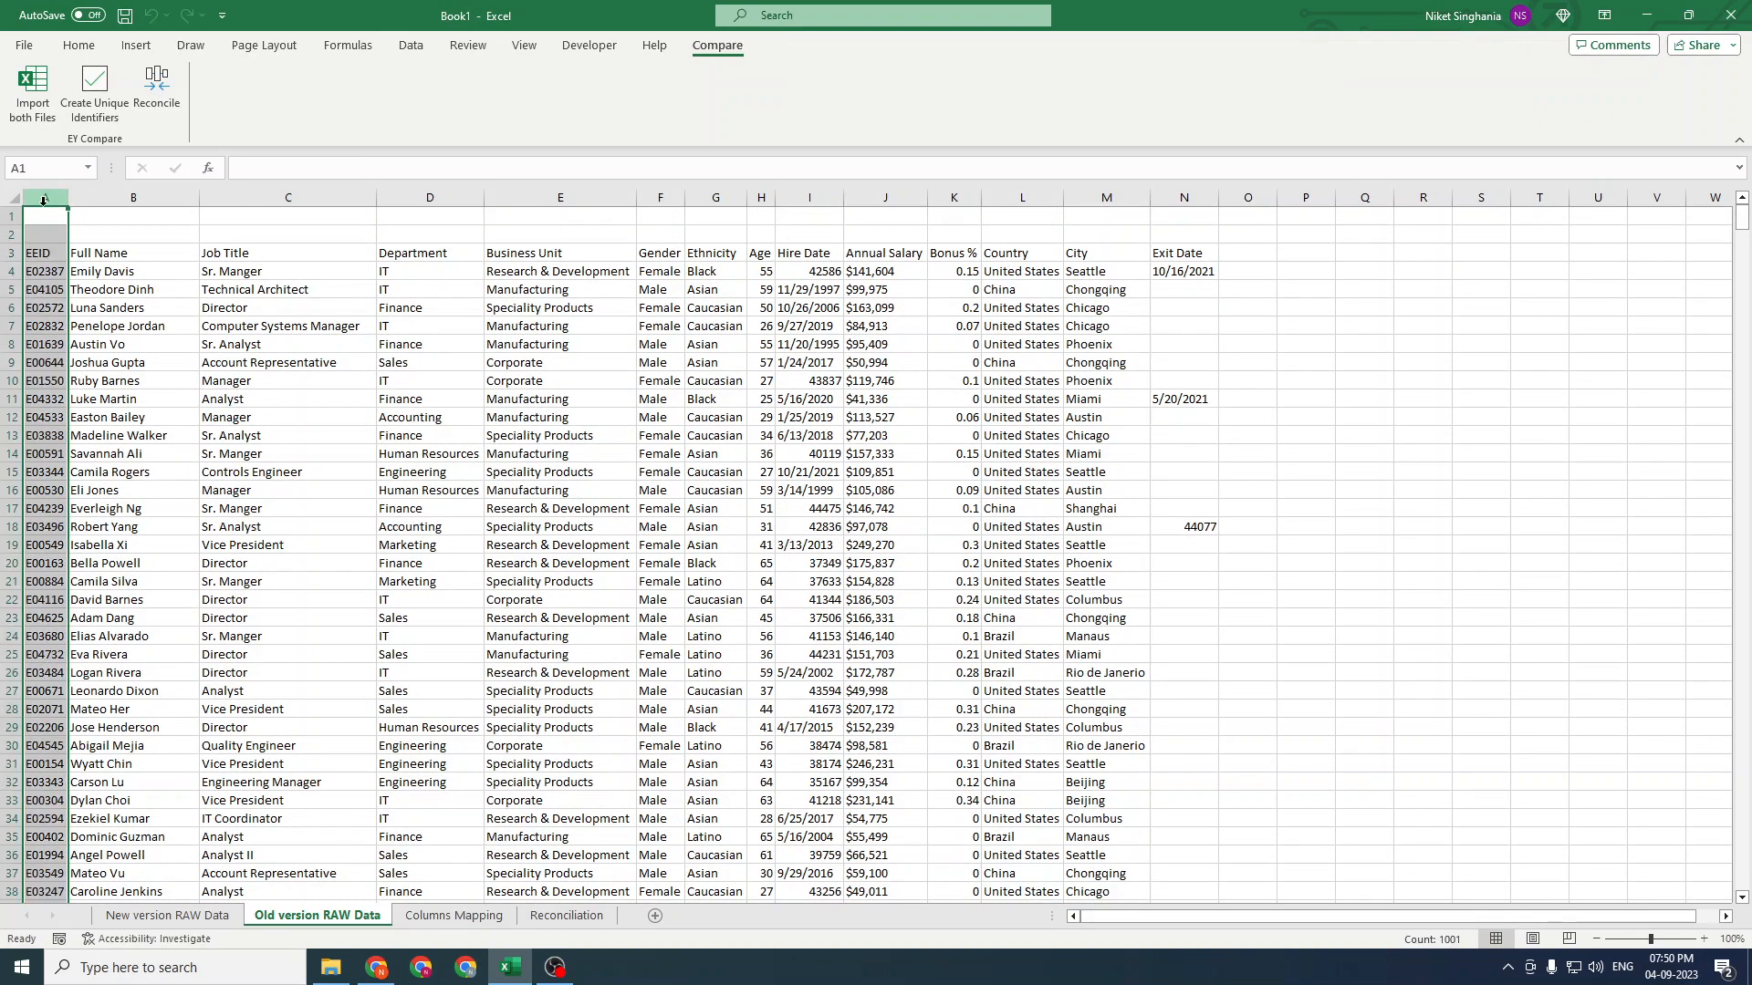
click(55, 269)
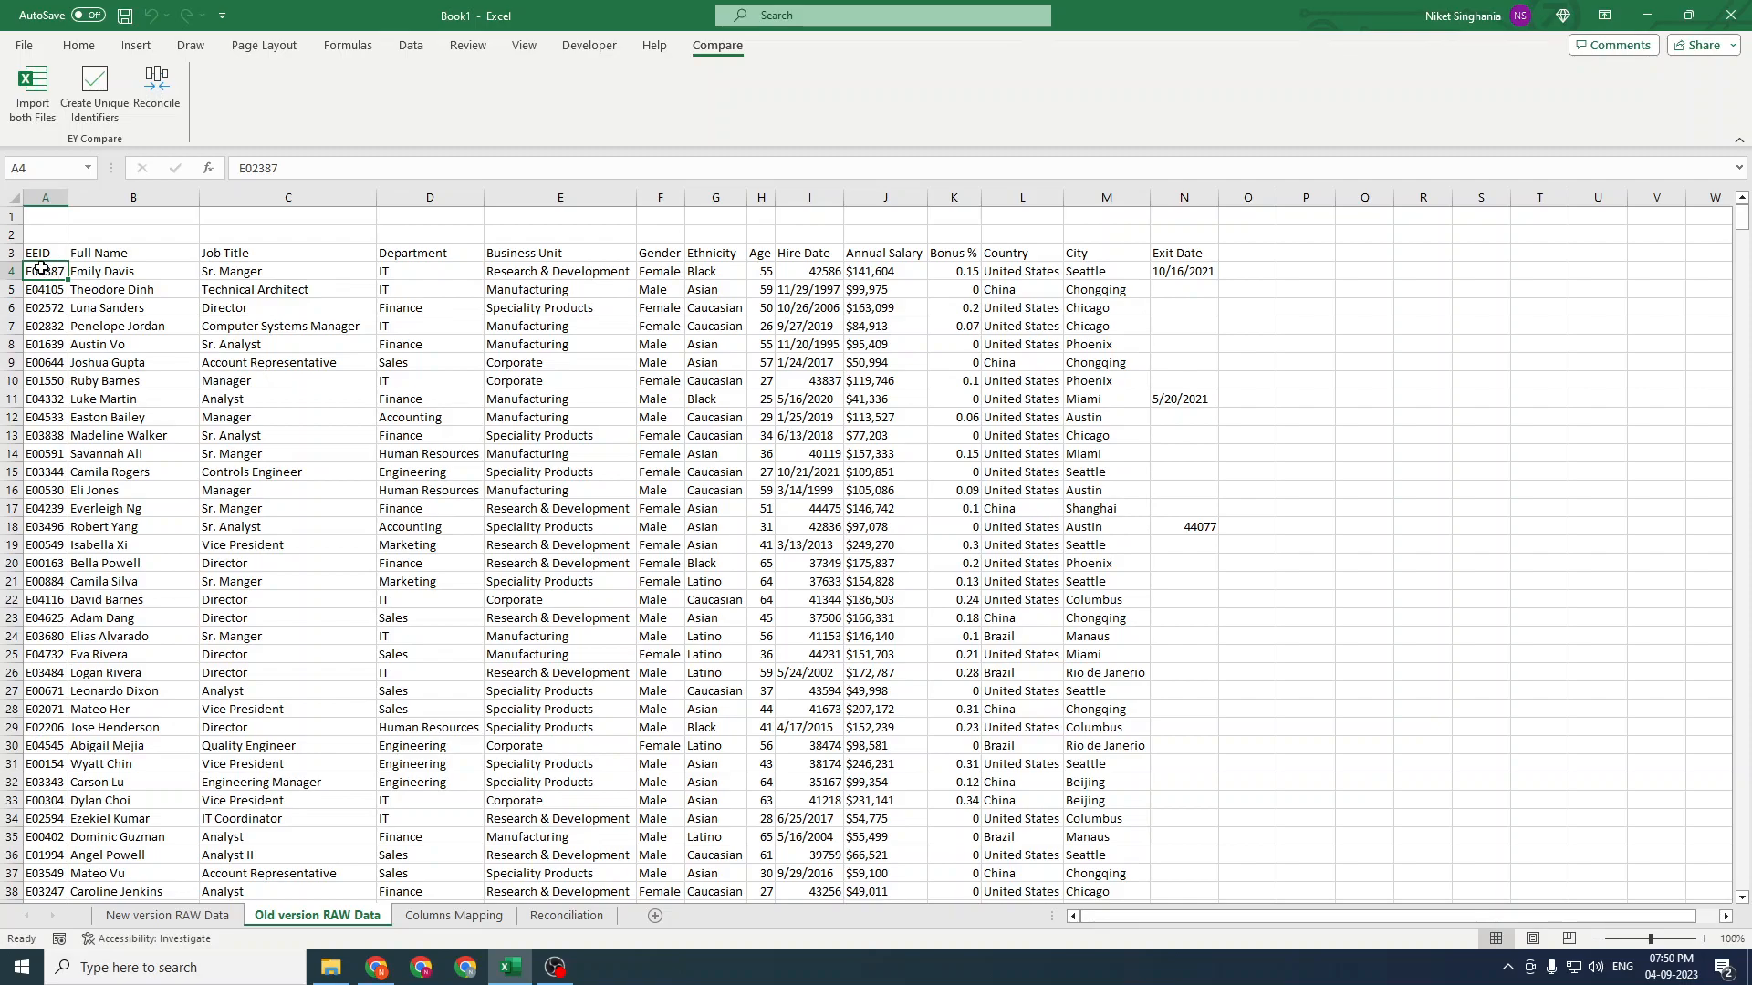
ctrl+click(91, 269)
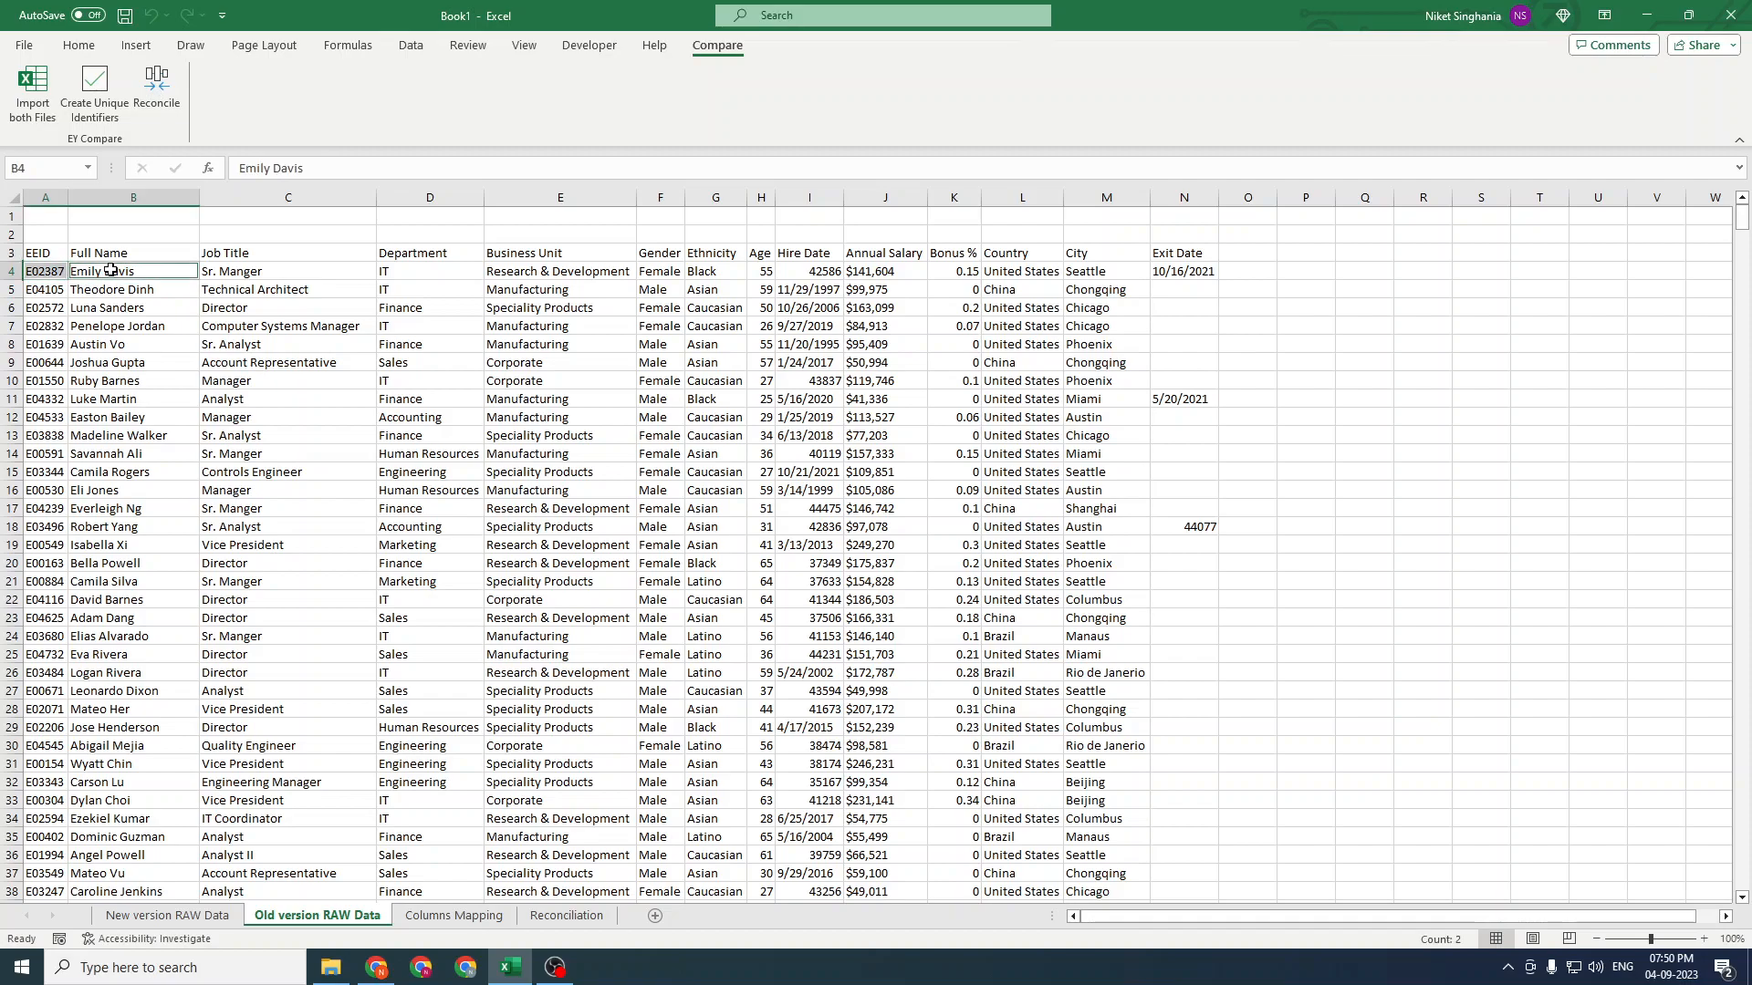
shift+click(58, 272)
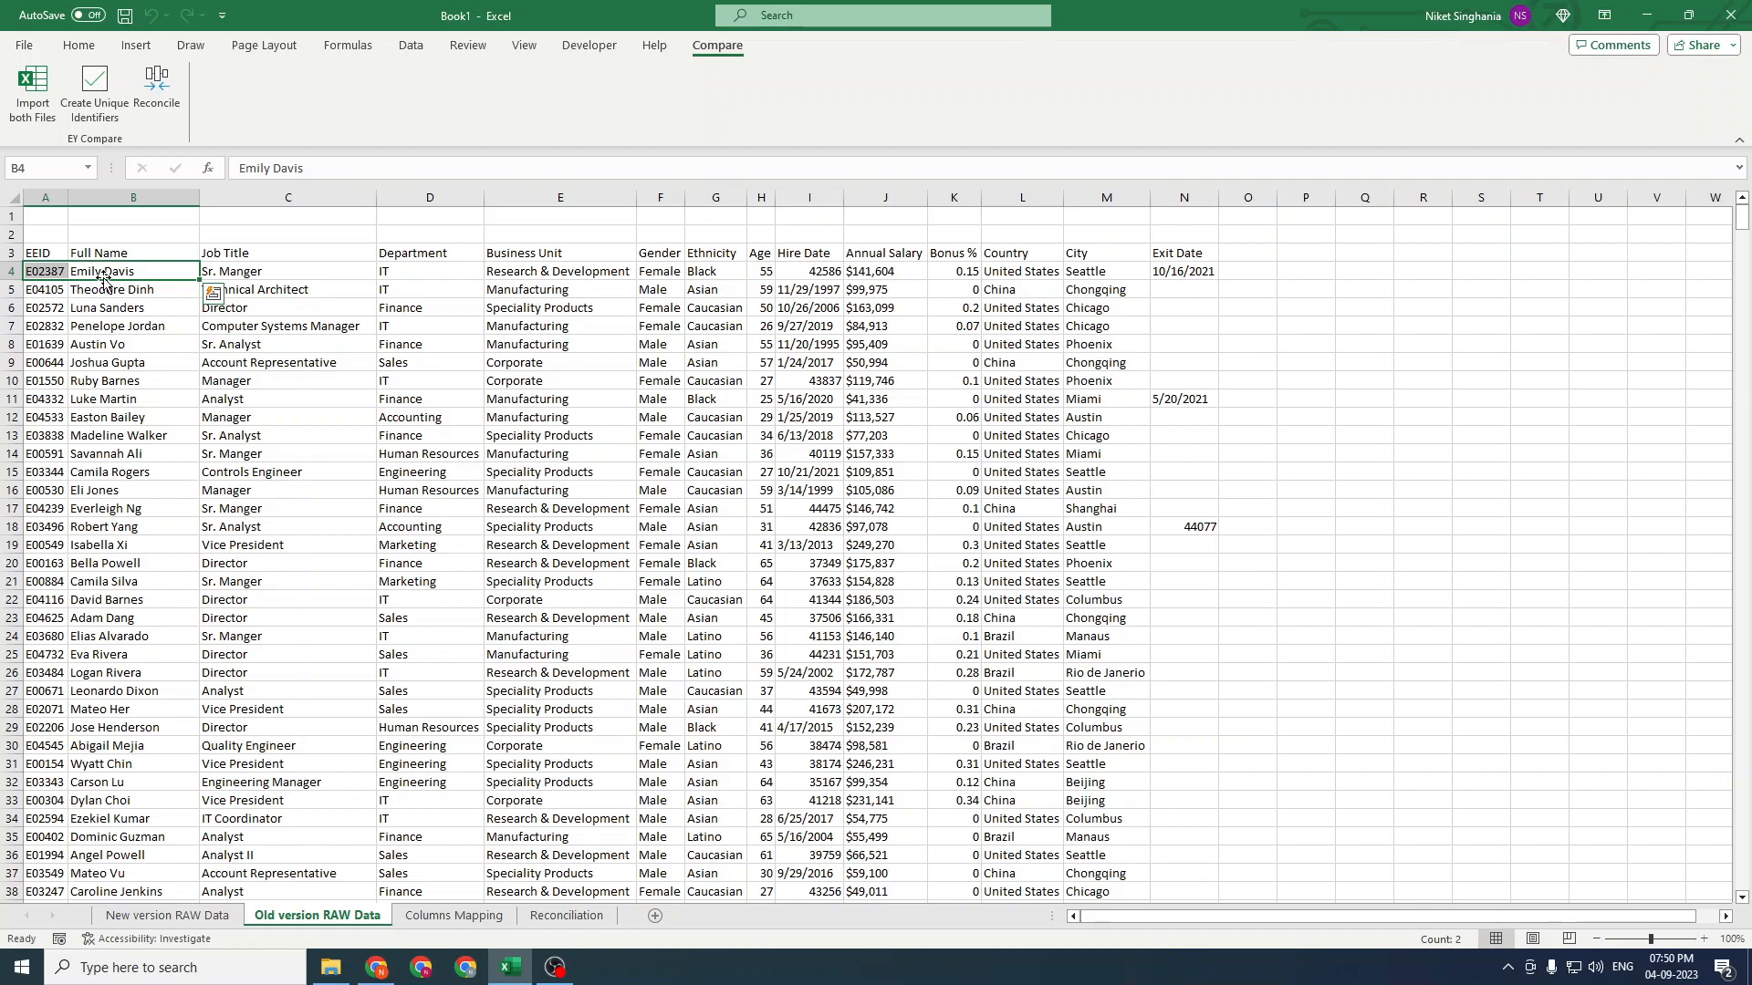
click(87, 472)
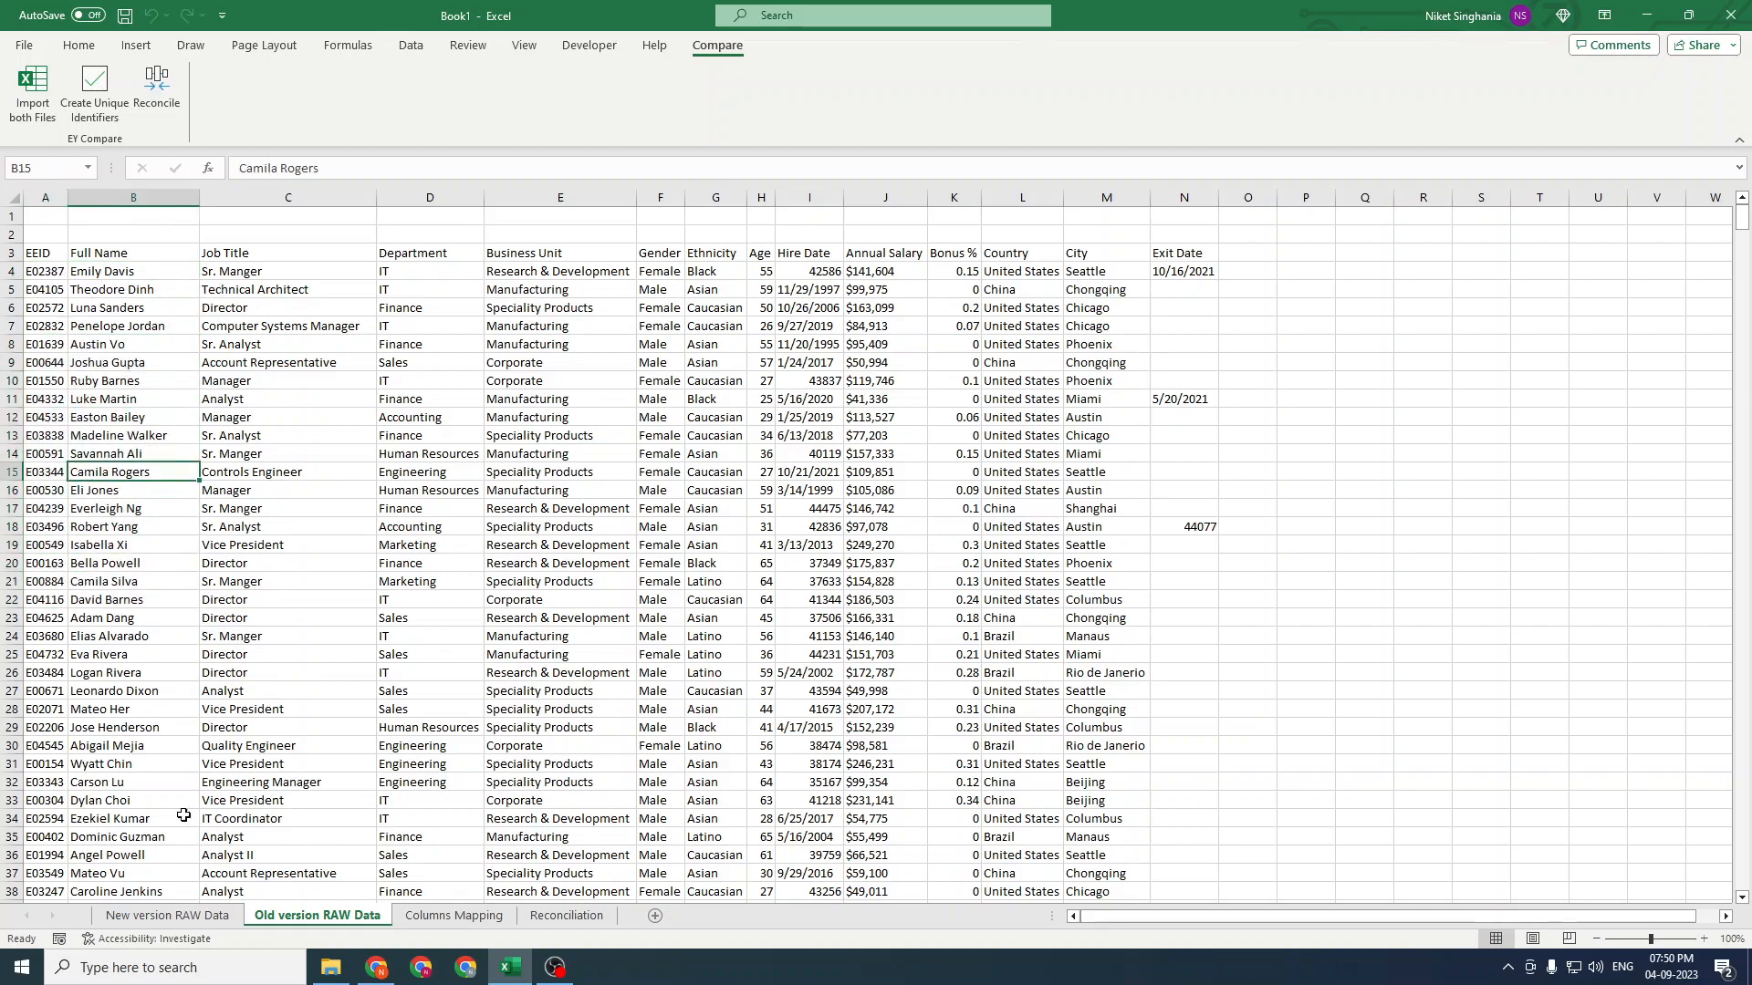
Tick Full Name as an additional unique identifier alongside EEID on the column mapping sheet
click(423, 918)
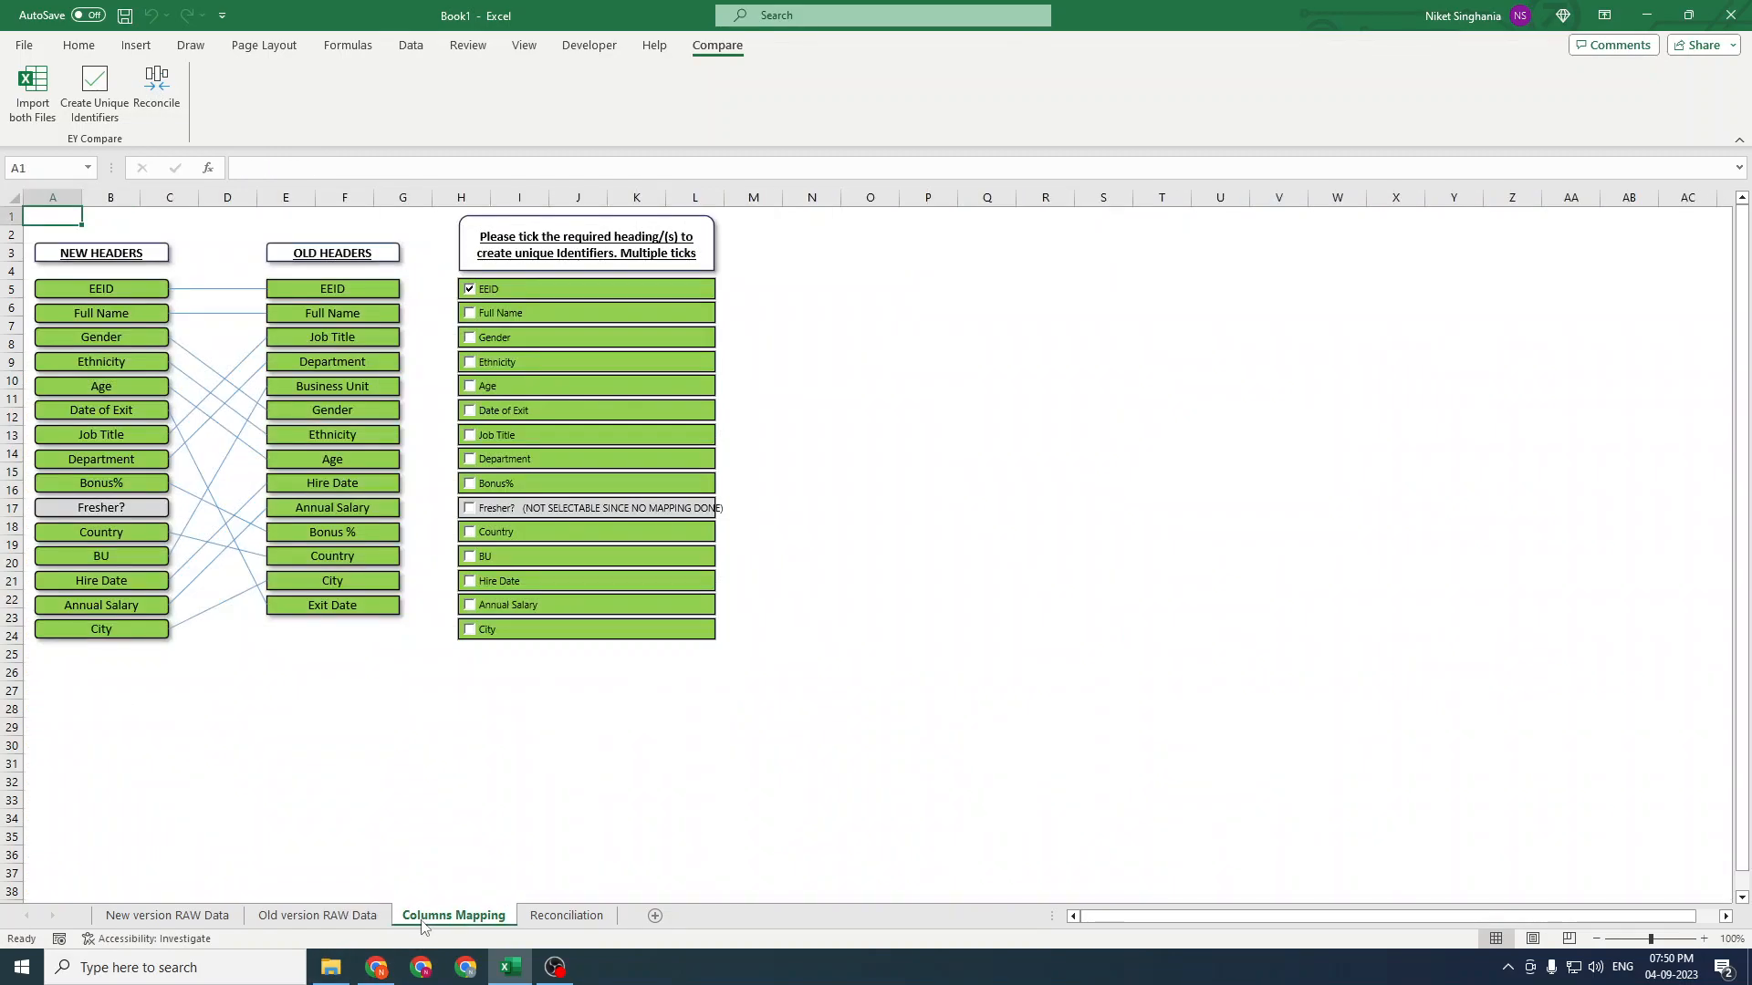
click(482, 315)
click(992, 456)
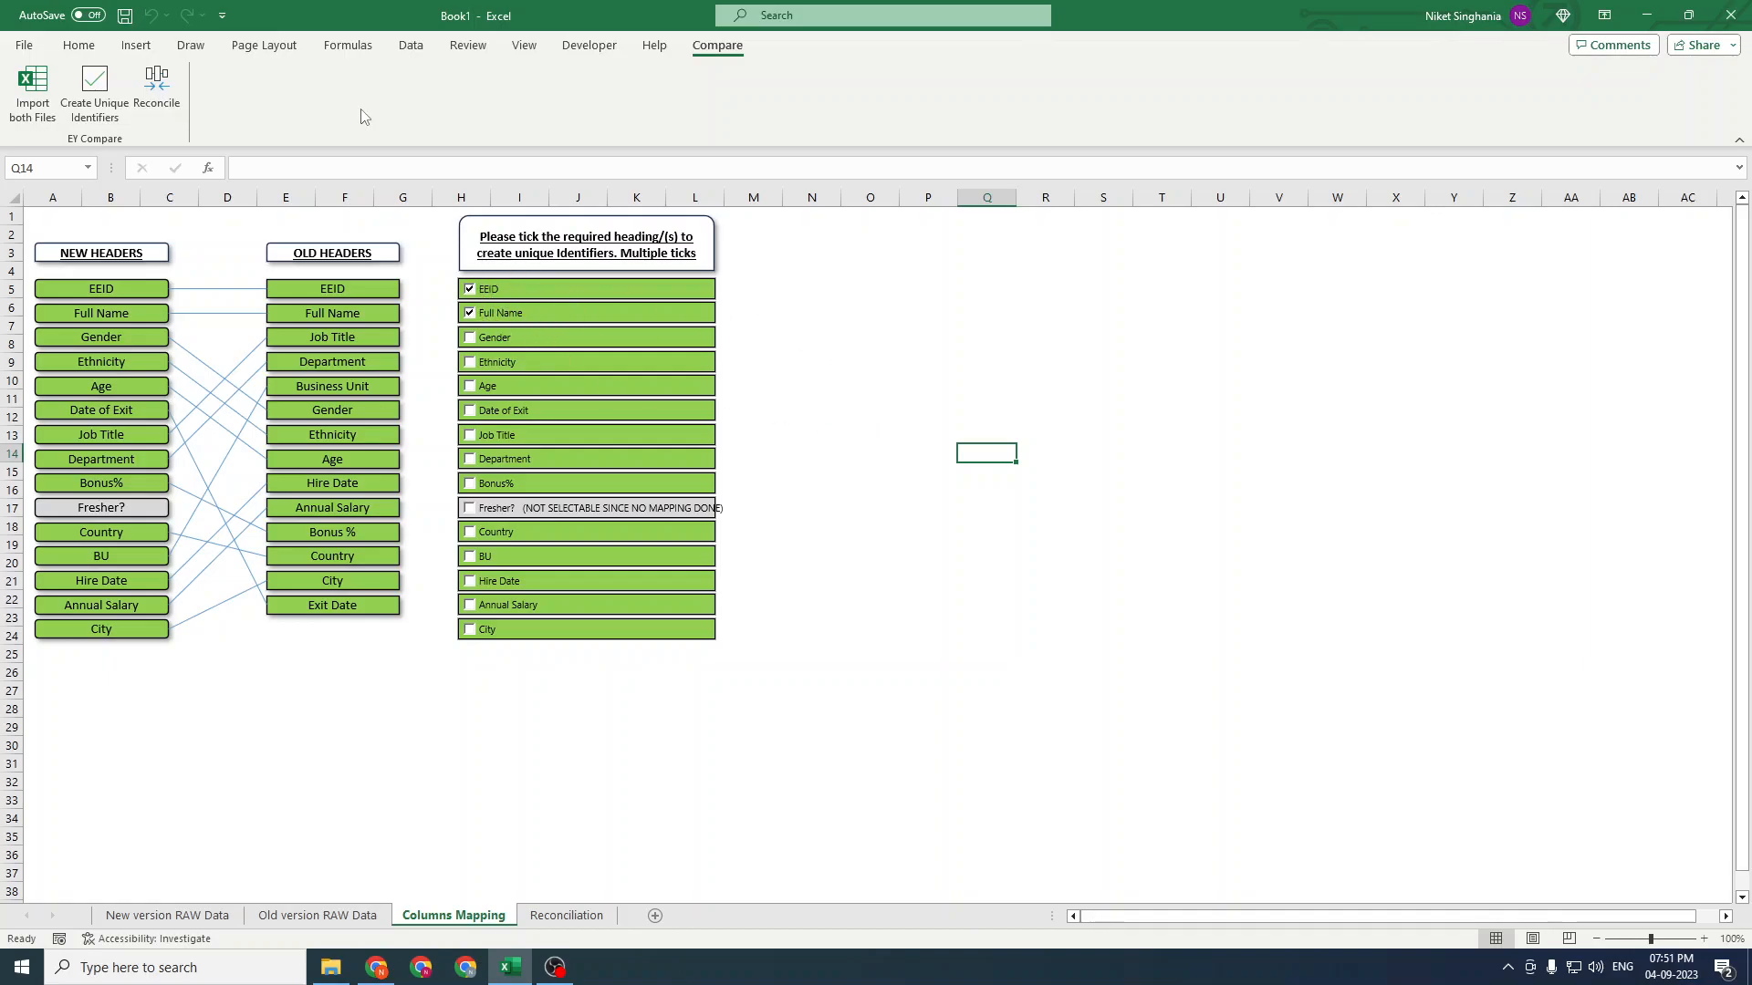
Run Reconcile to generate the comparison summary
click(157, 80)
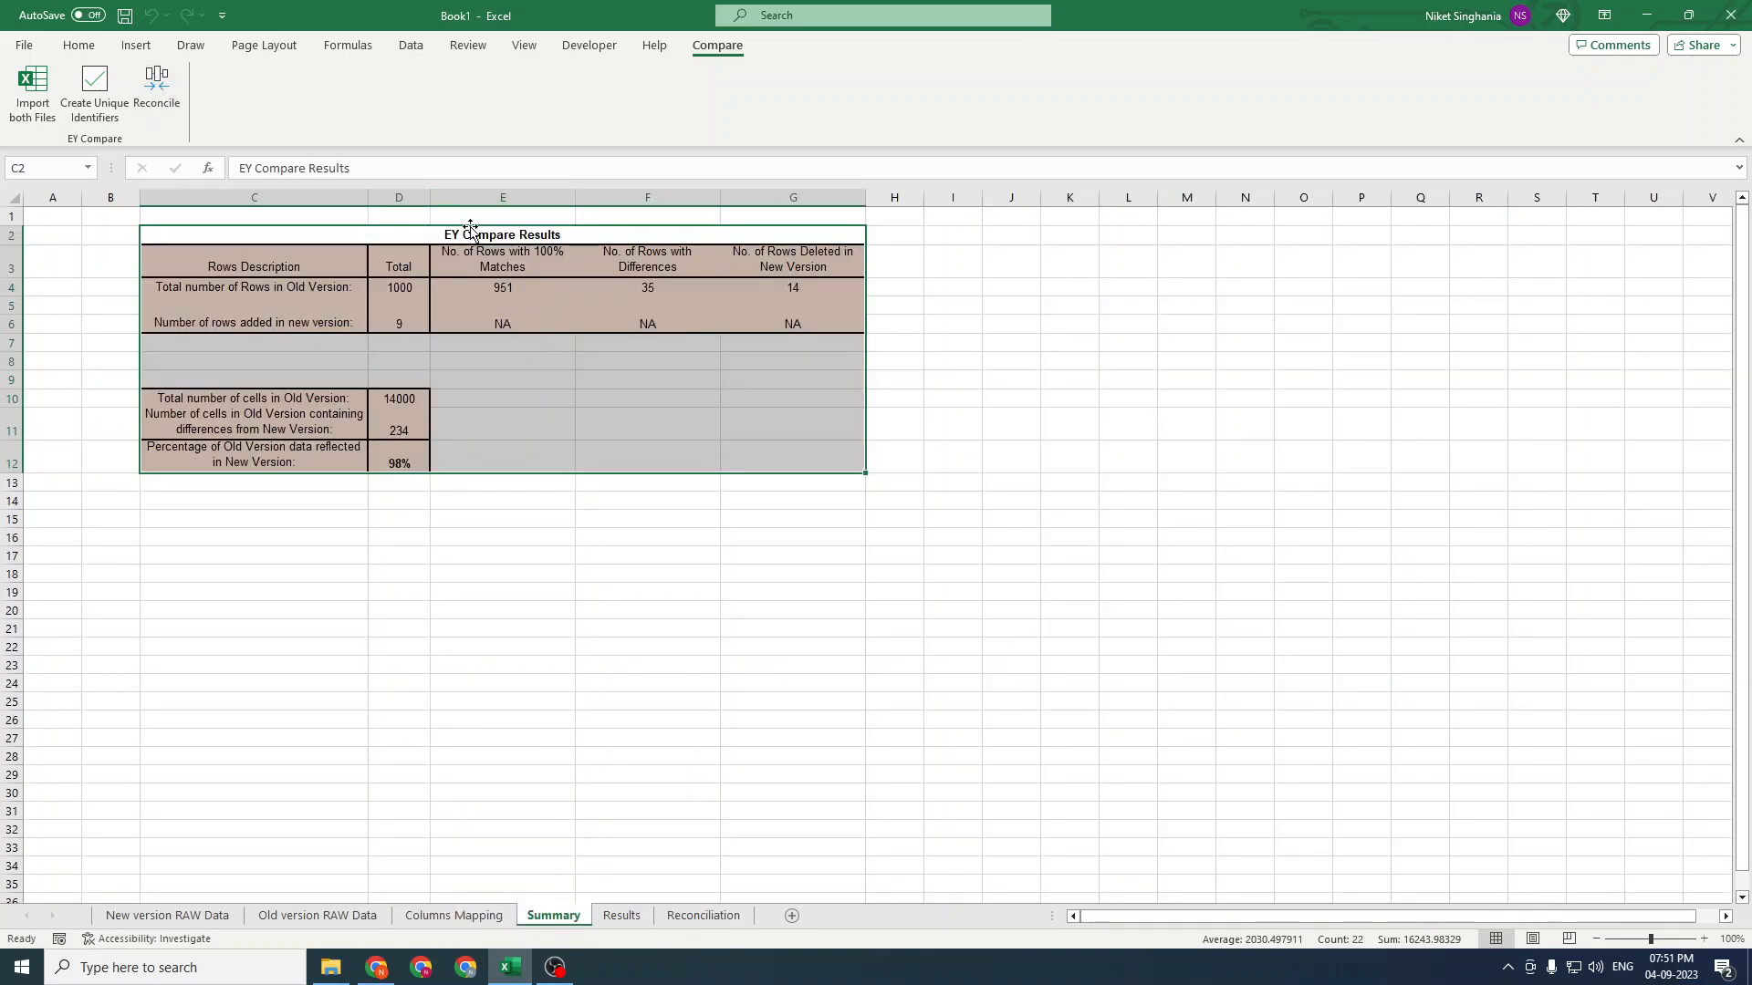
drag(454, 237, 441, 466)
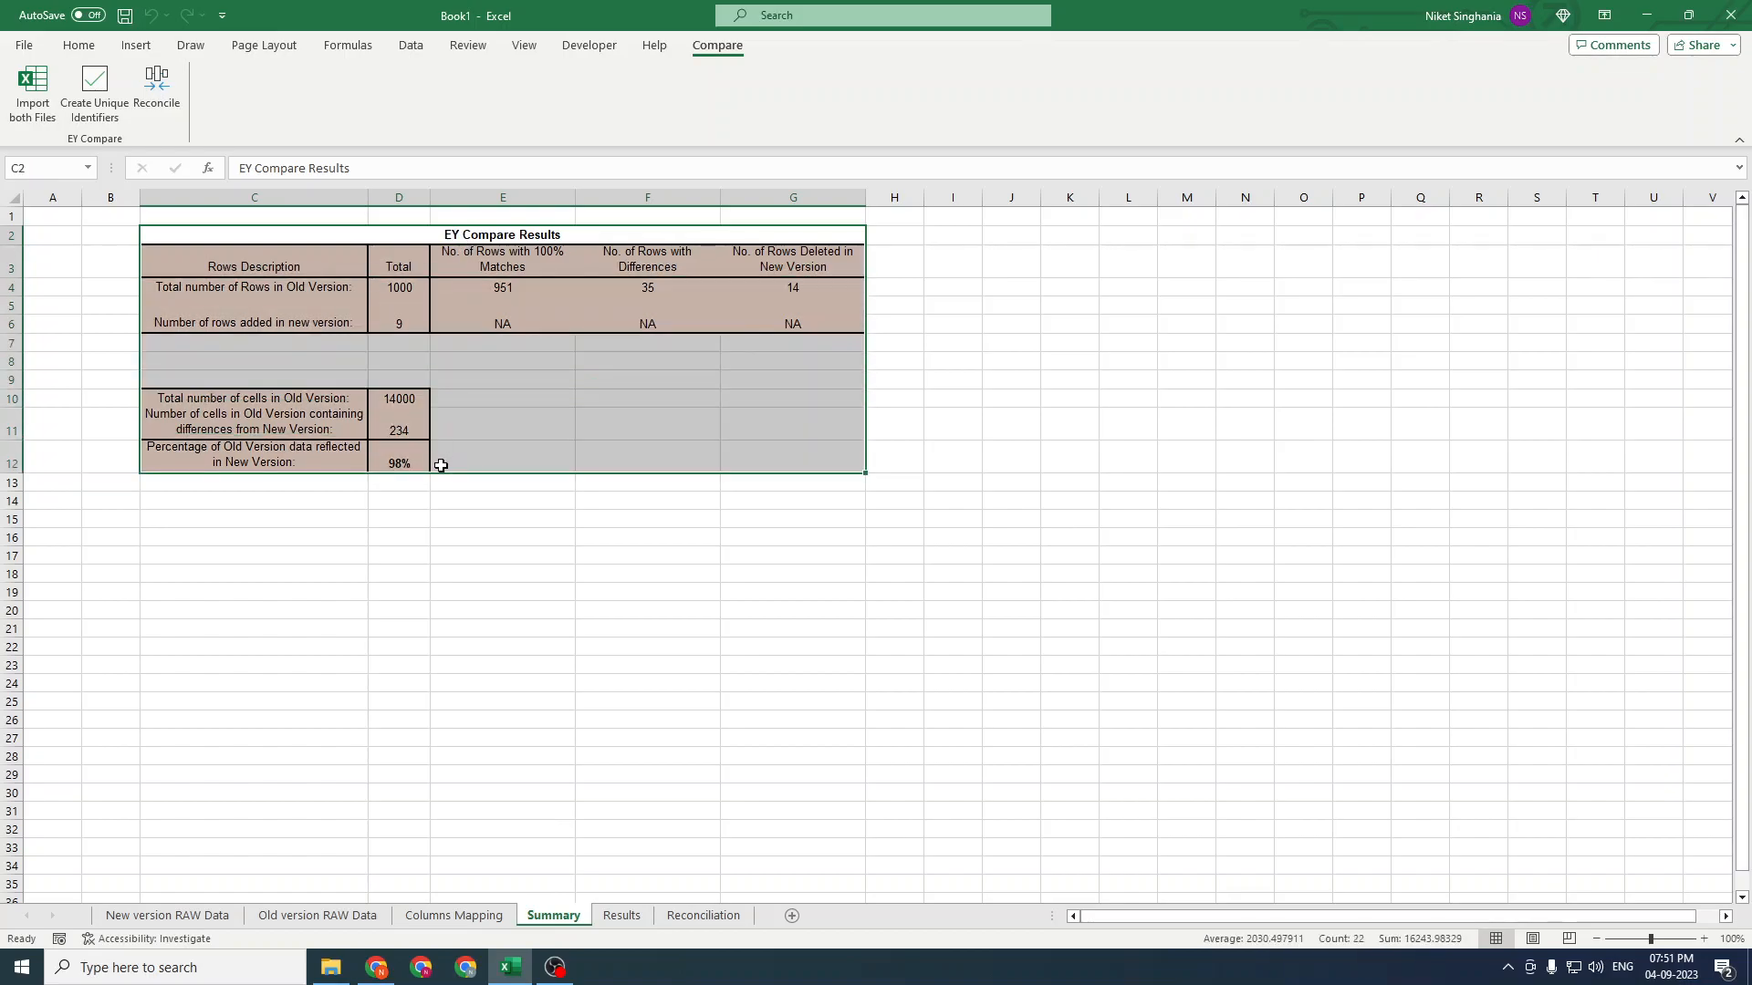
click(440, 465)
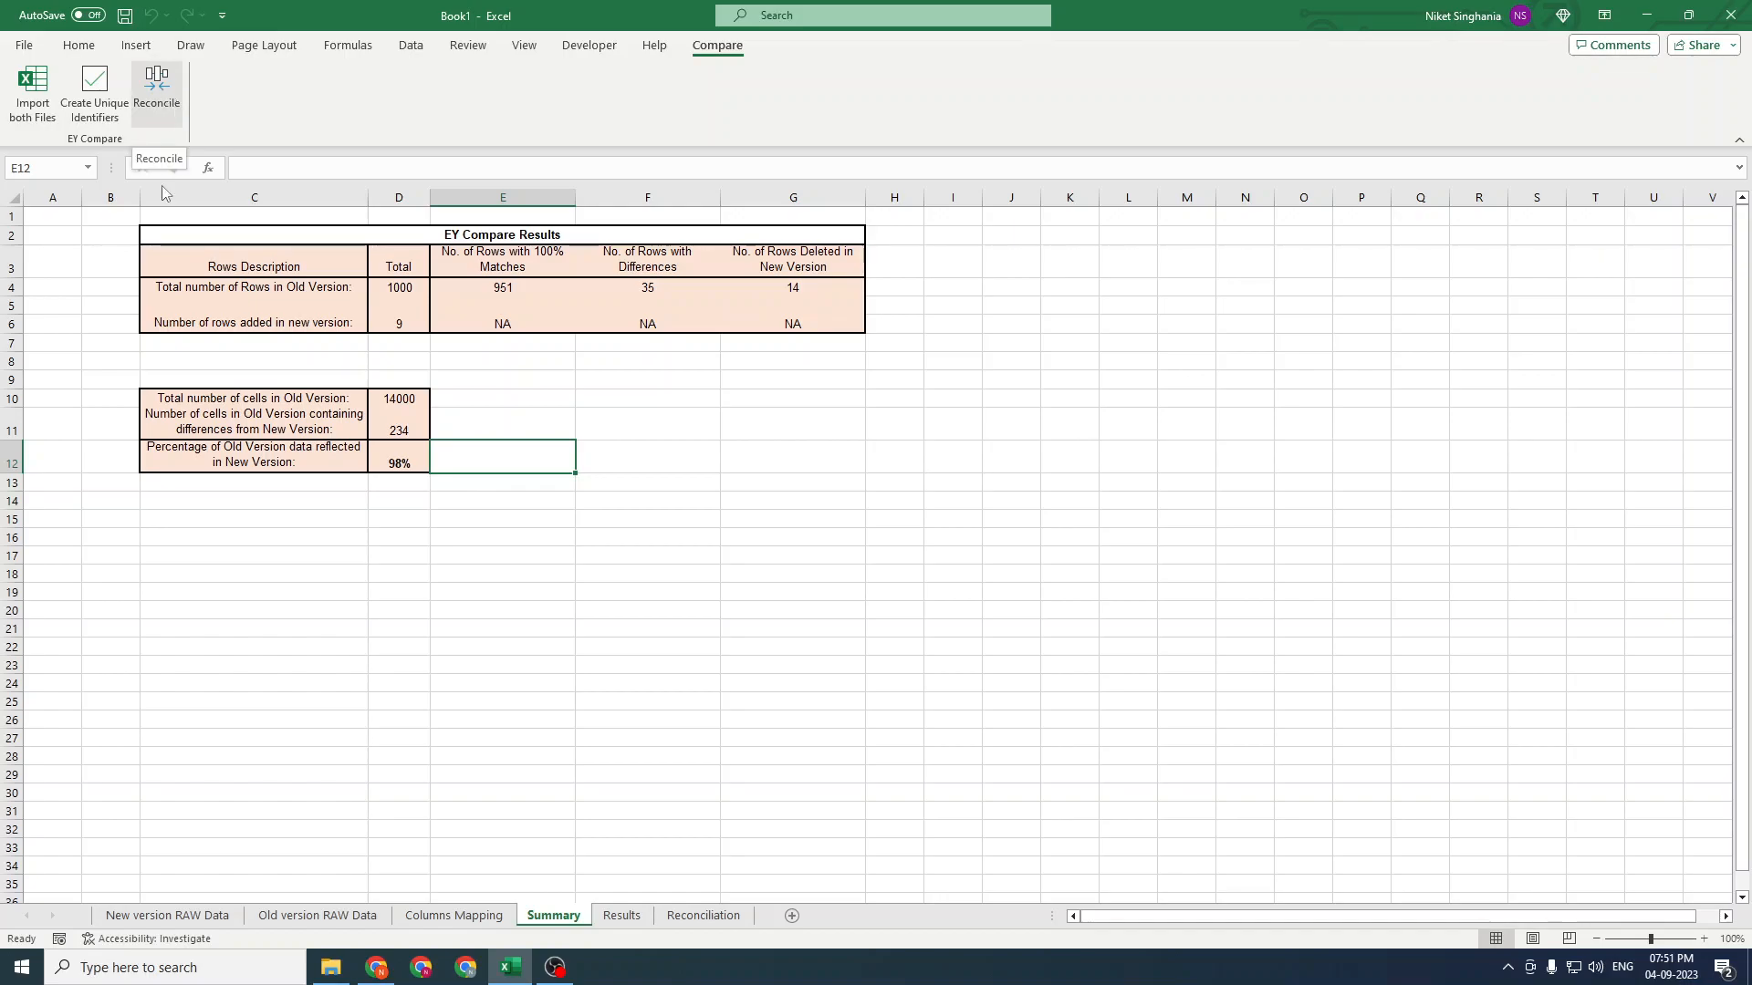
Switch between the Results and Reconciliation sheets to open the reconciliation output
click(700, 915)
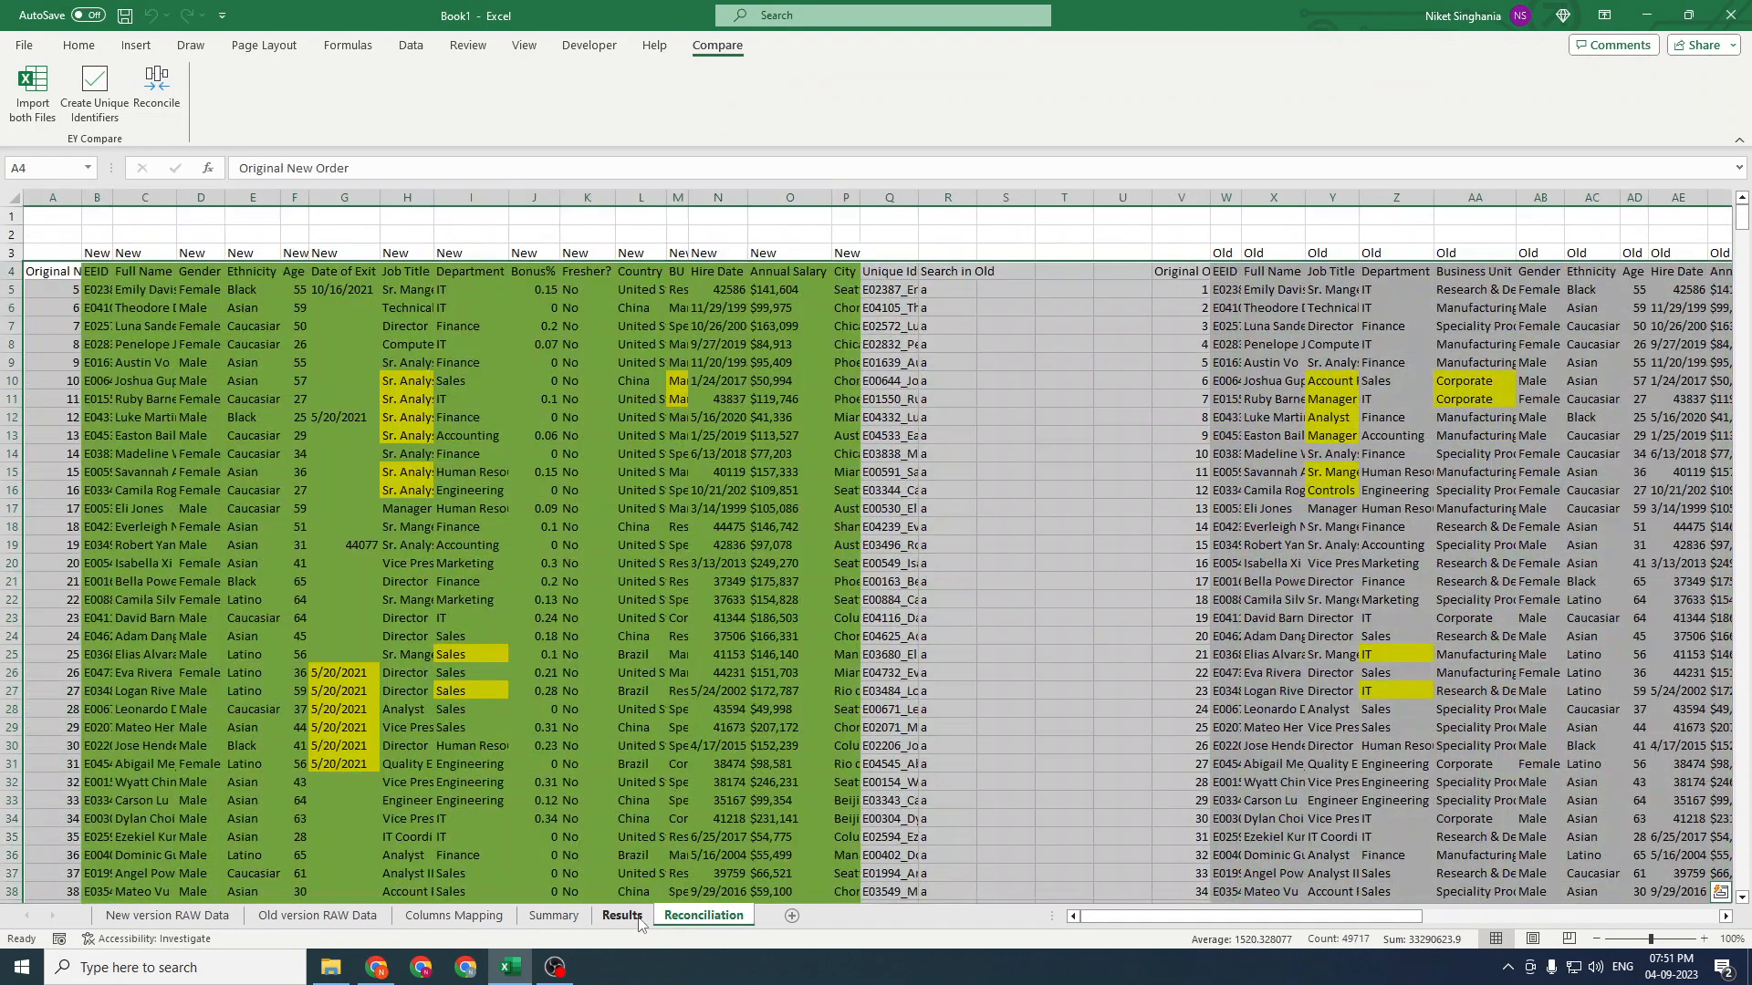
click(637, 917)
click(695, 918)
click(622, 916)
click(725, 918)
Examine the new and old data blocks and the highlighted differing cells on the Reconciliation sheet
click(399, 379)
drag(101, 193, 847, 200)
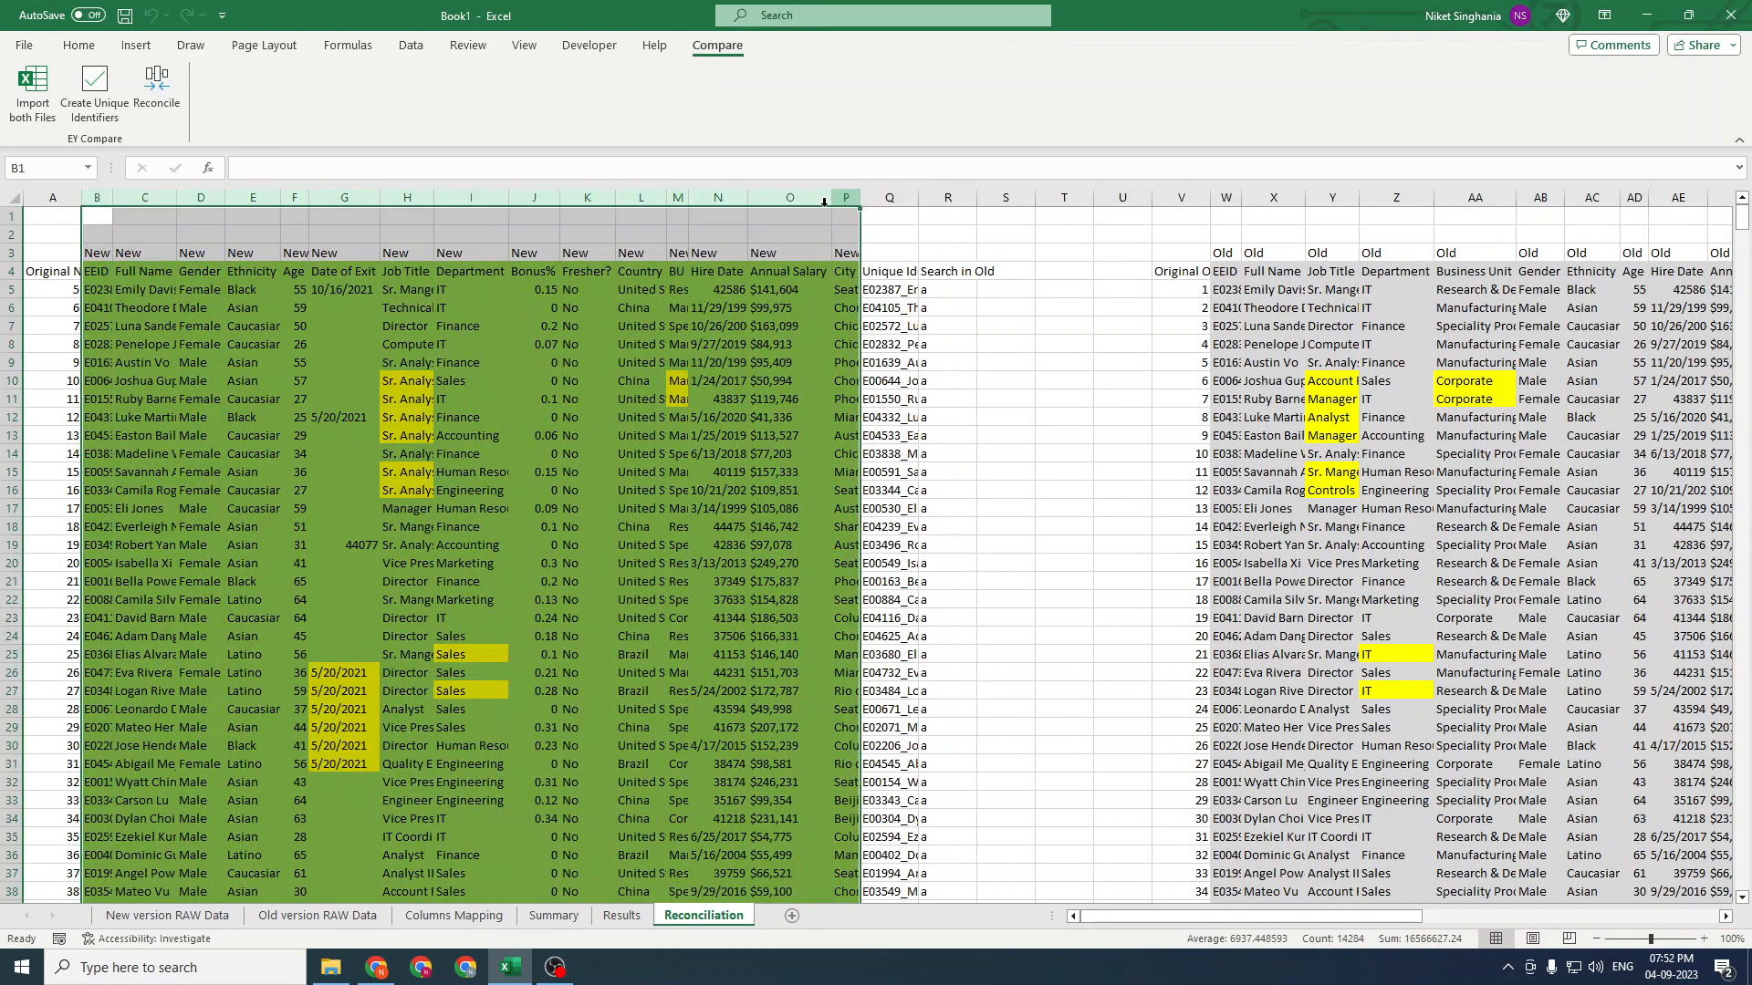
click(104, 271)
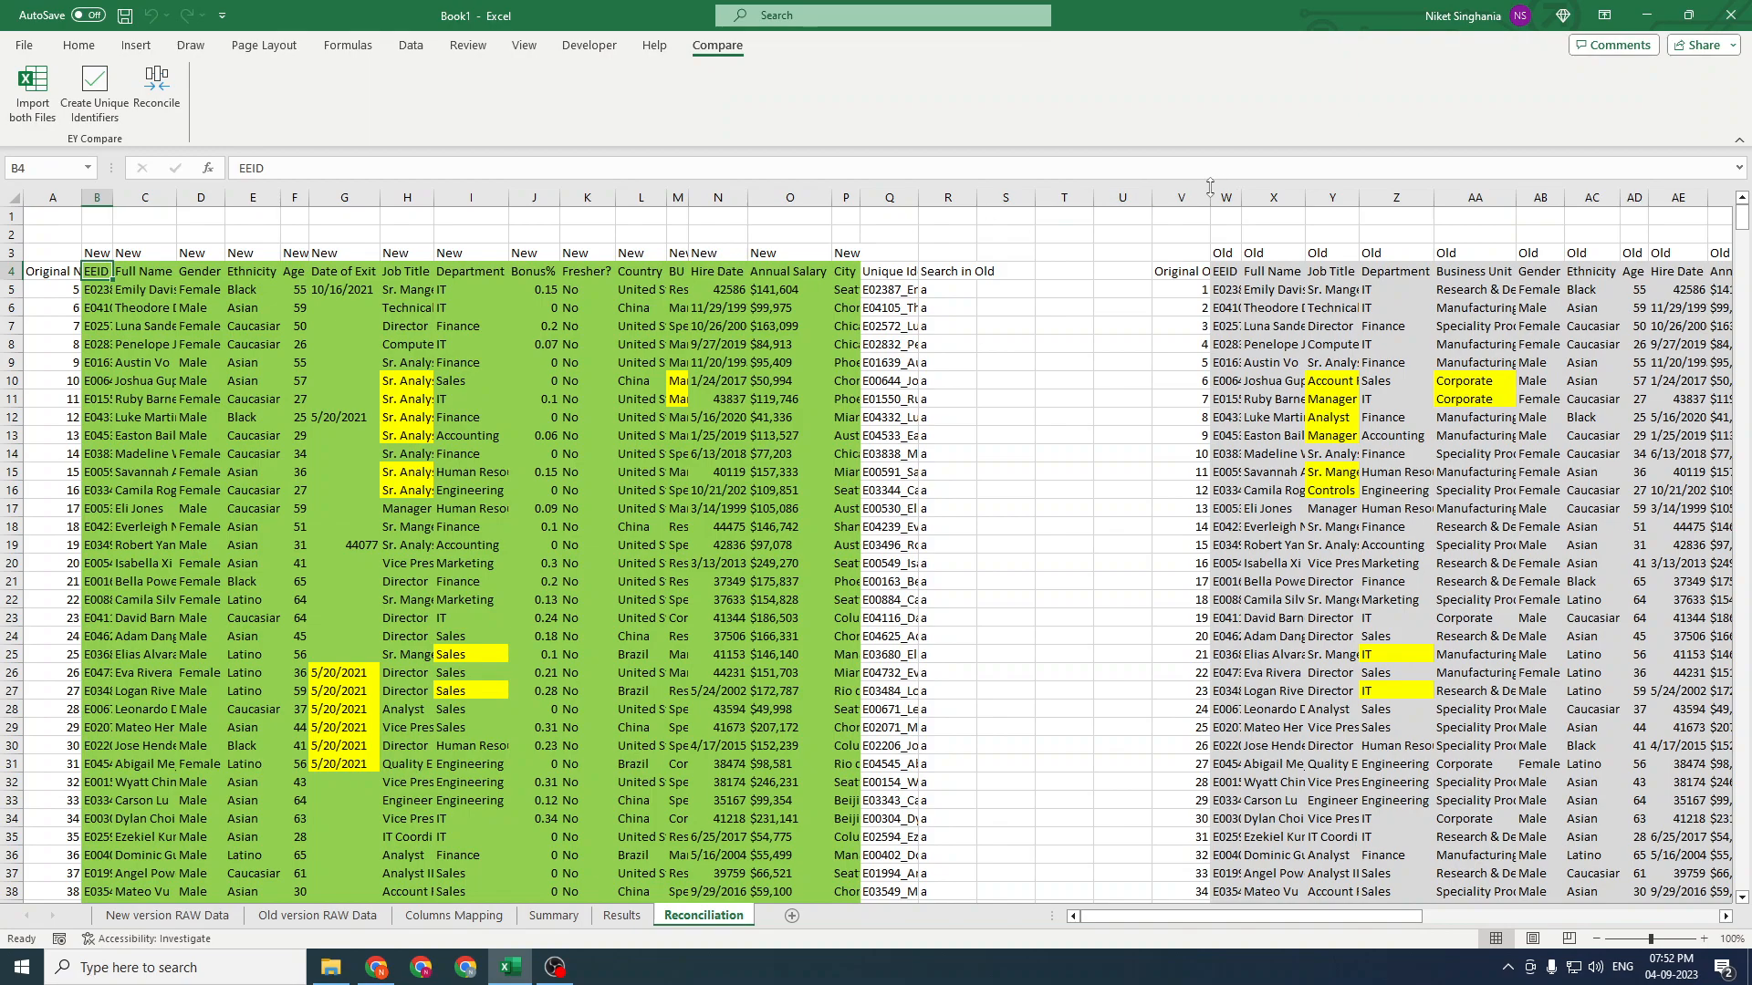
drag(1223, 197, 1729, 197)
click(998, 411)
click(464, 382)
drag(90, 271, 808, 815)
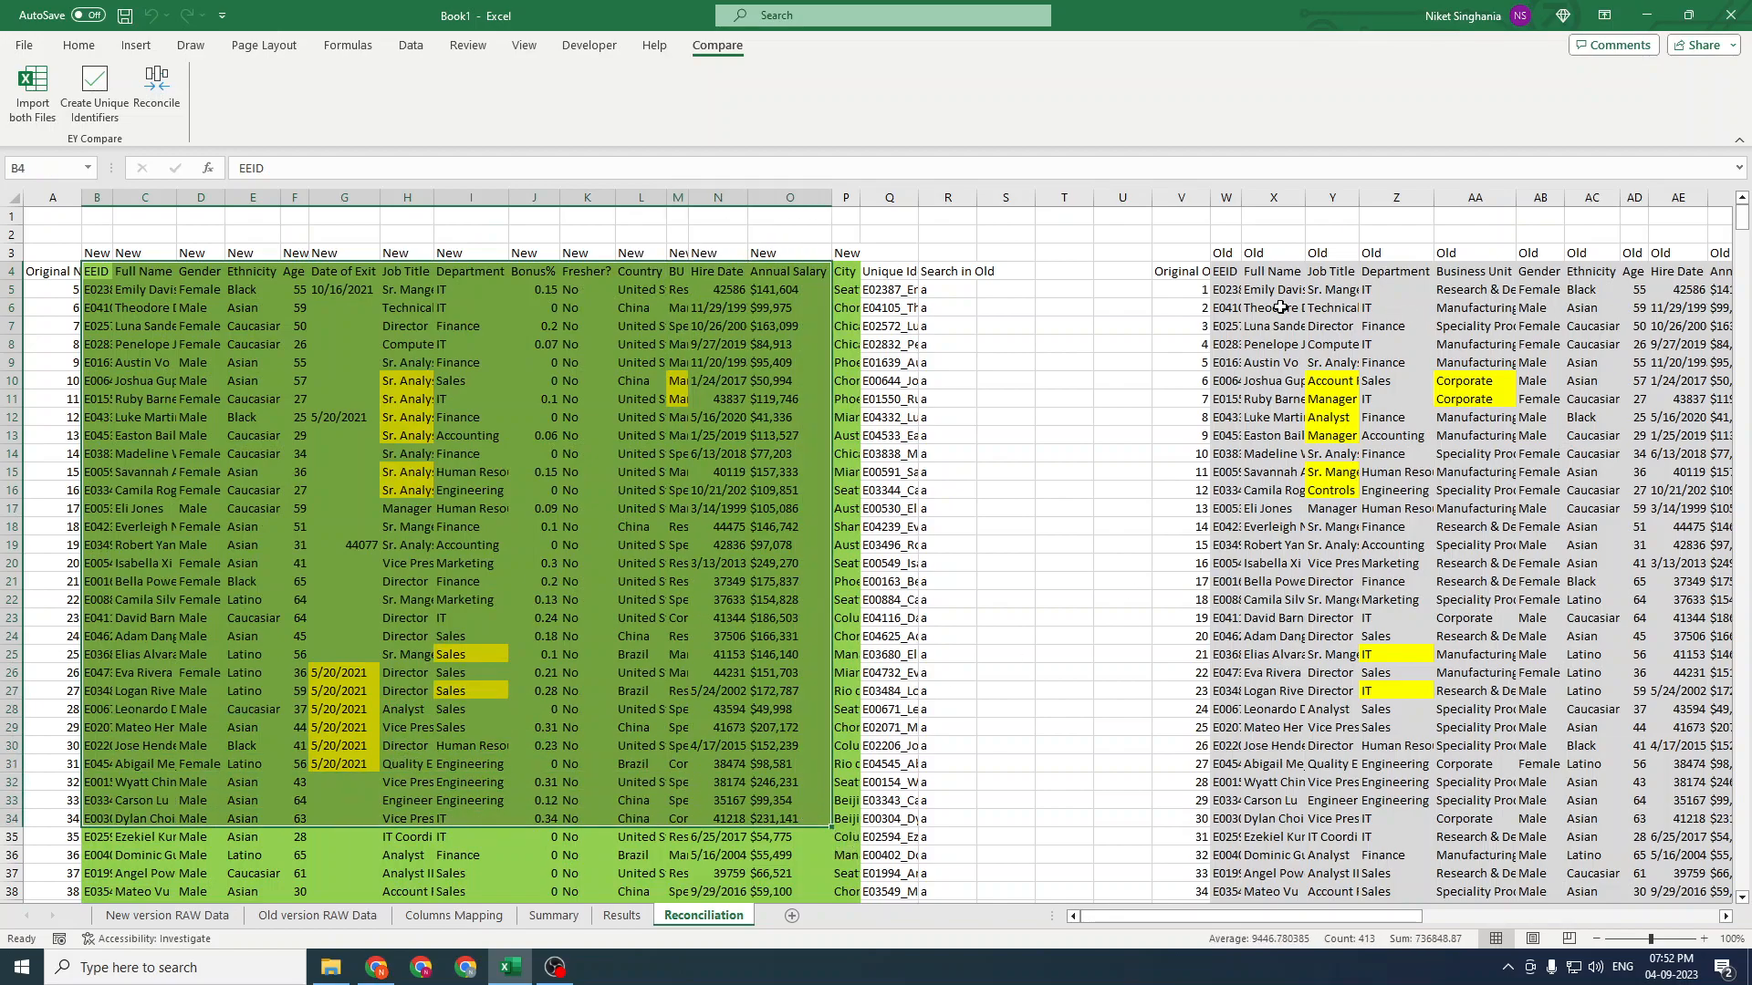
drag(1225, 271, 1705, 800)
click(539, 490)
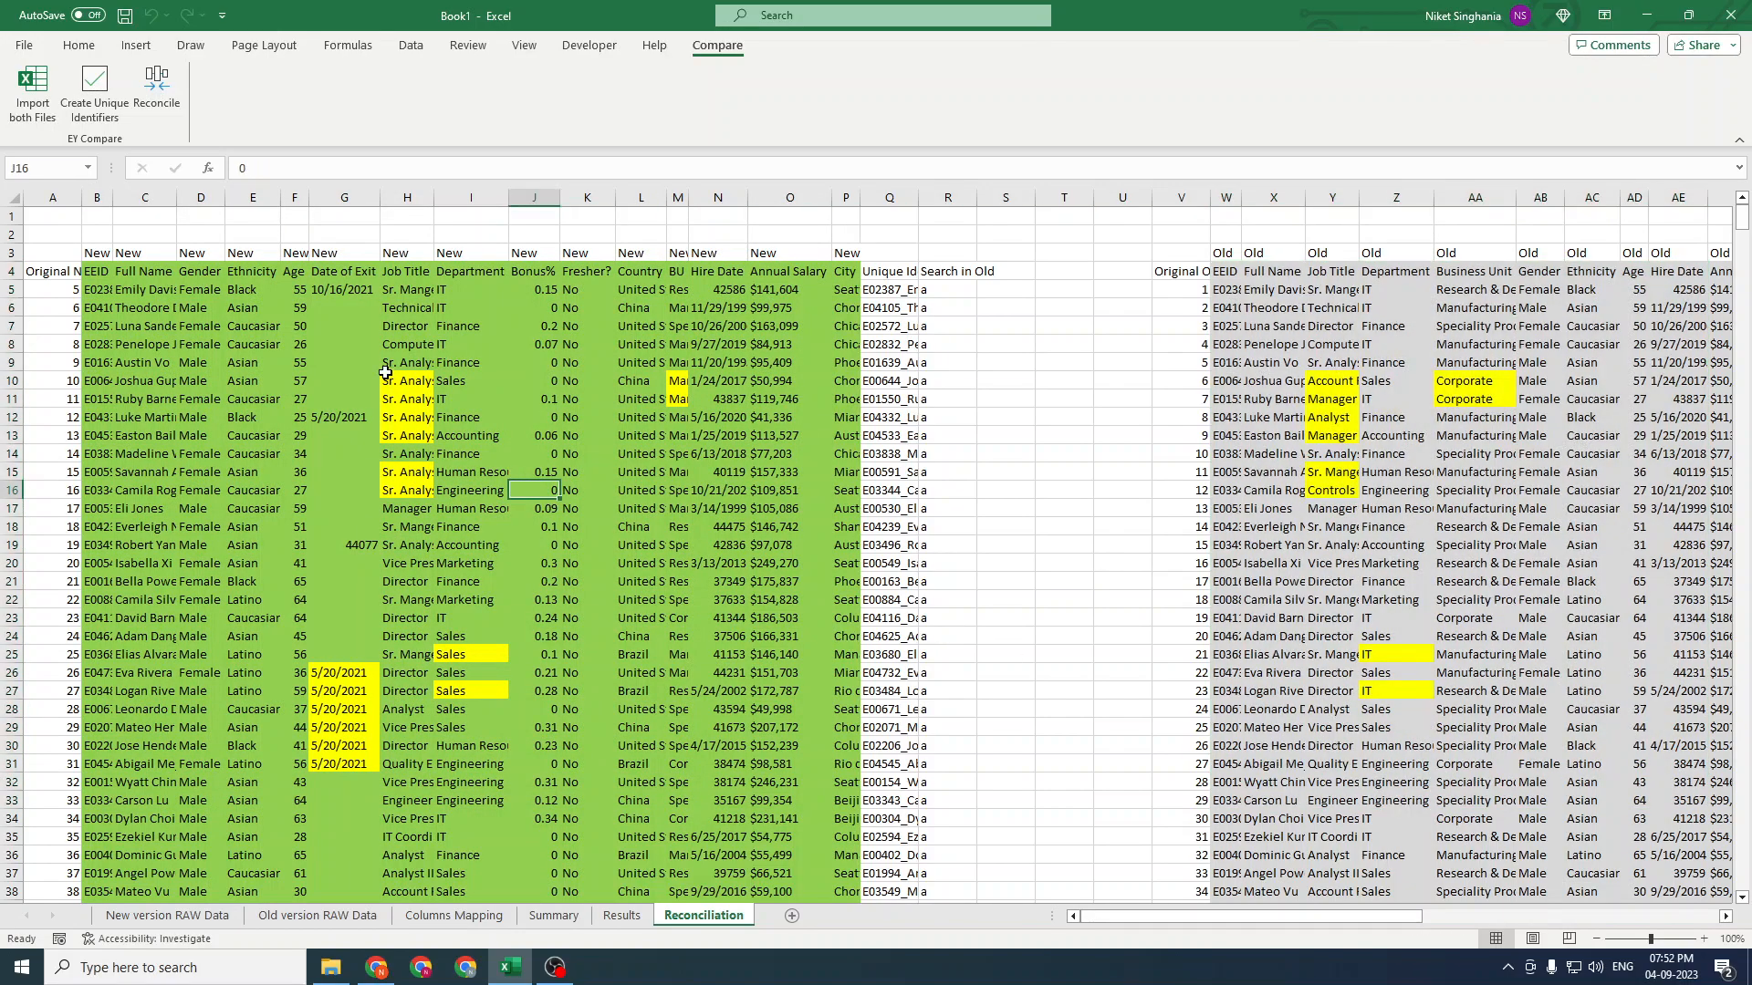
drag(400, 379, 423, 433)
drag(676, 381, 676, 399)
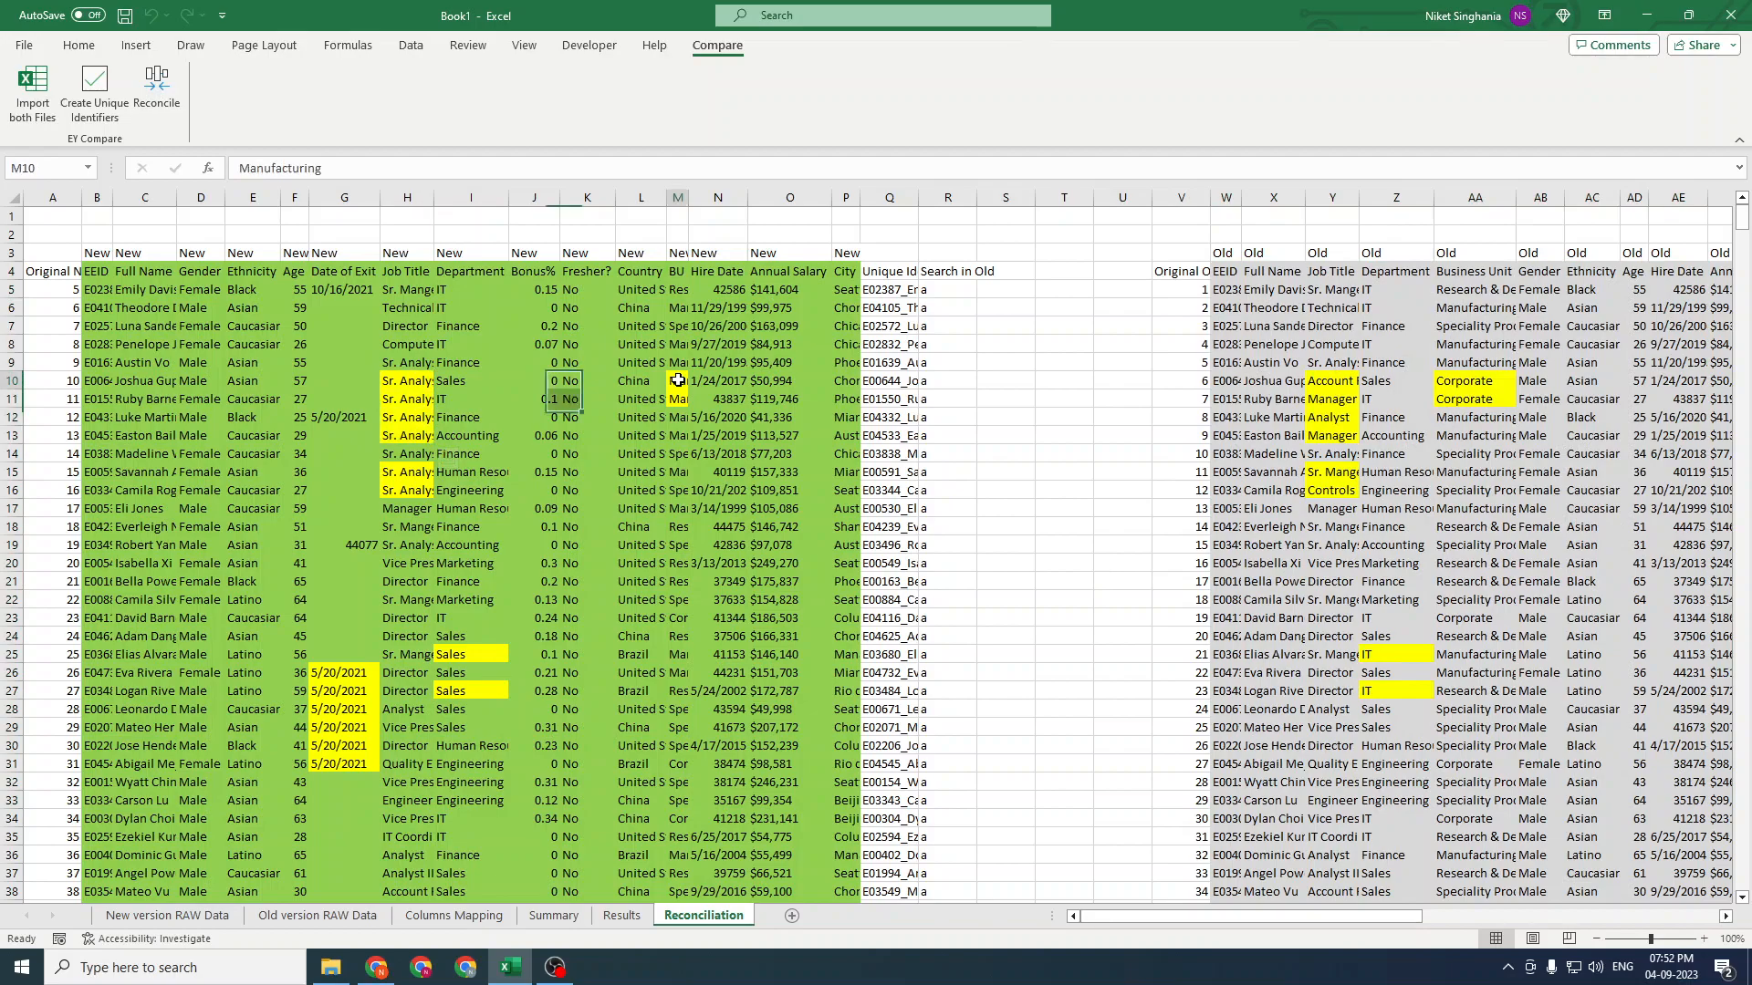
drag(397, 475, 405, 494)
click(476, 657)
click(466, 692)
drag(339, 673, 339, 763)
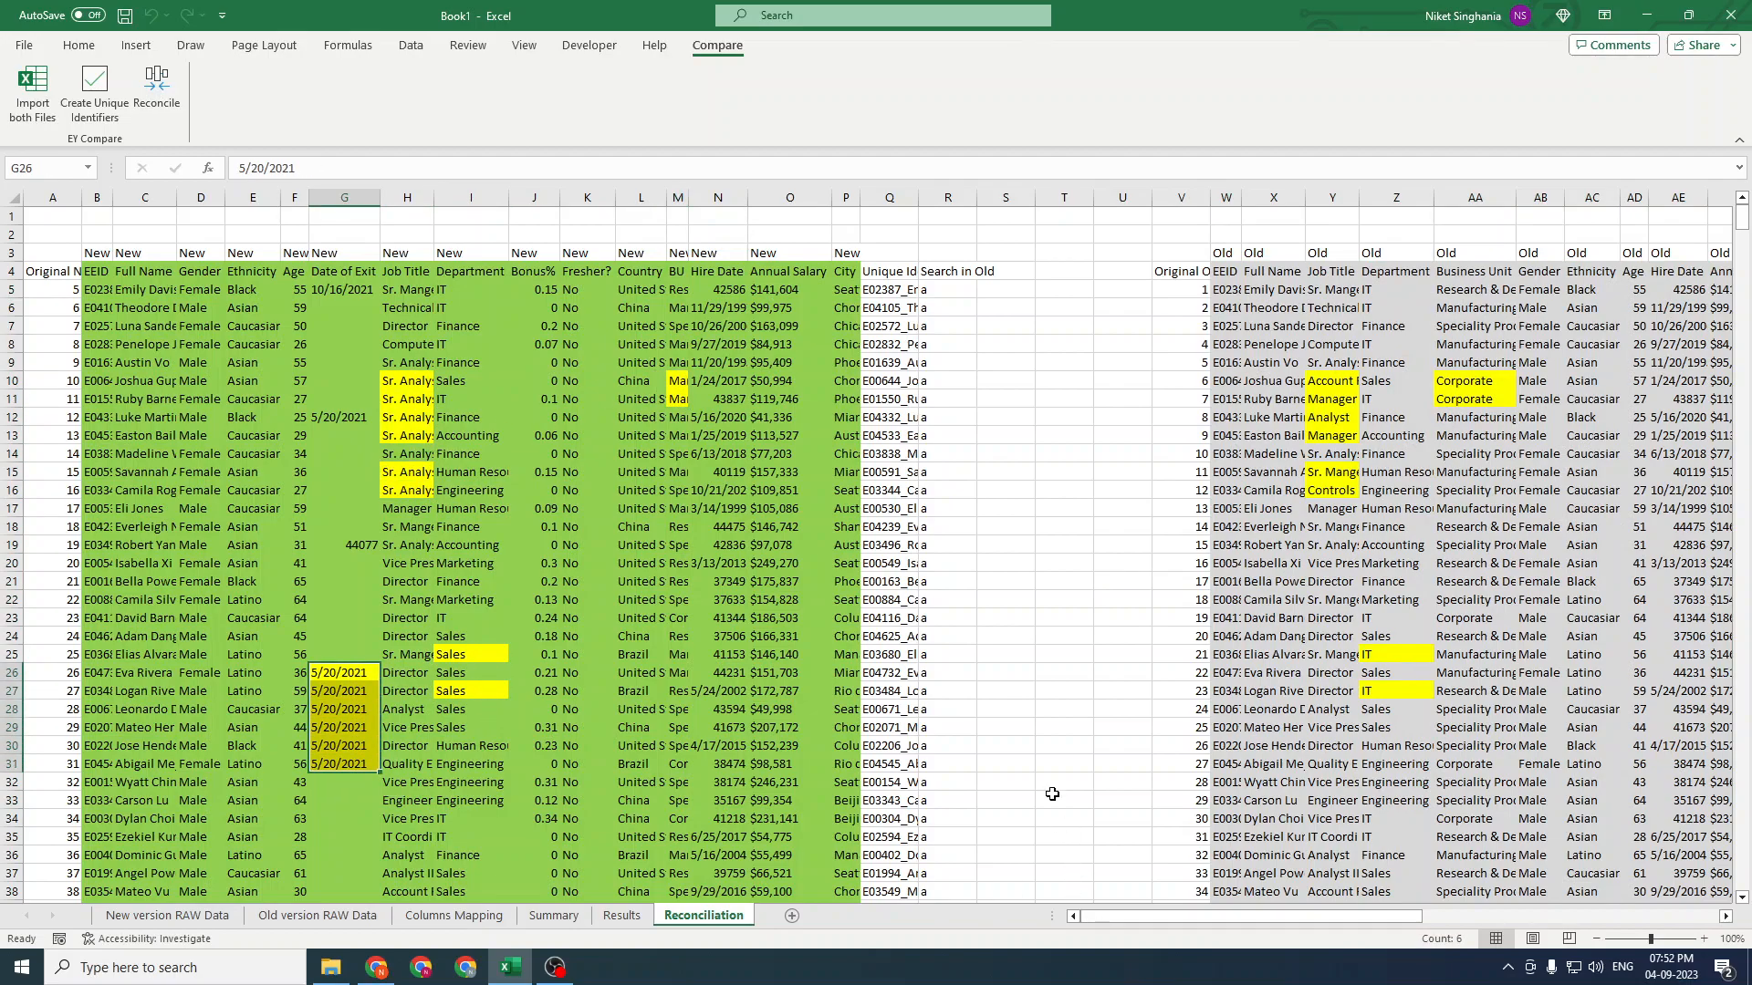
click(1064, 764)
Add filters to the reconciliation table headers and jump to the table's end and back to the top
click(54, 271)
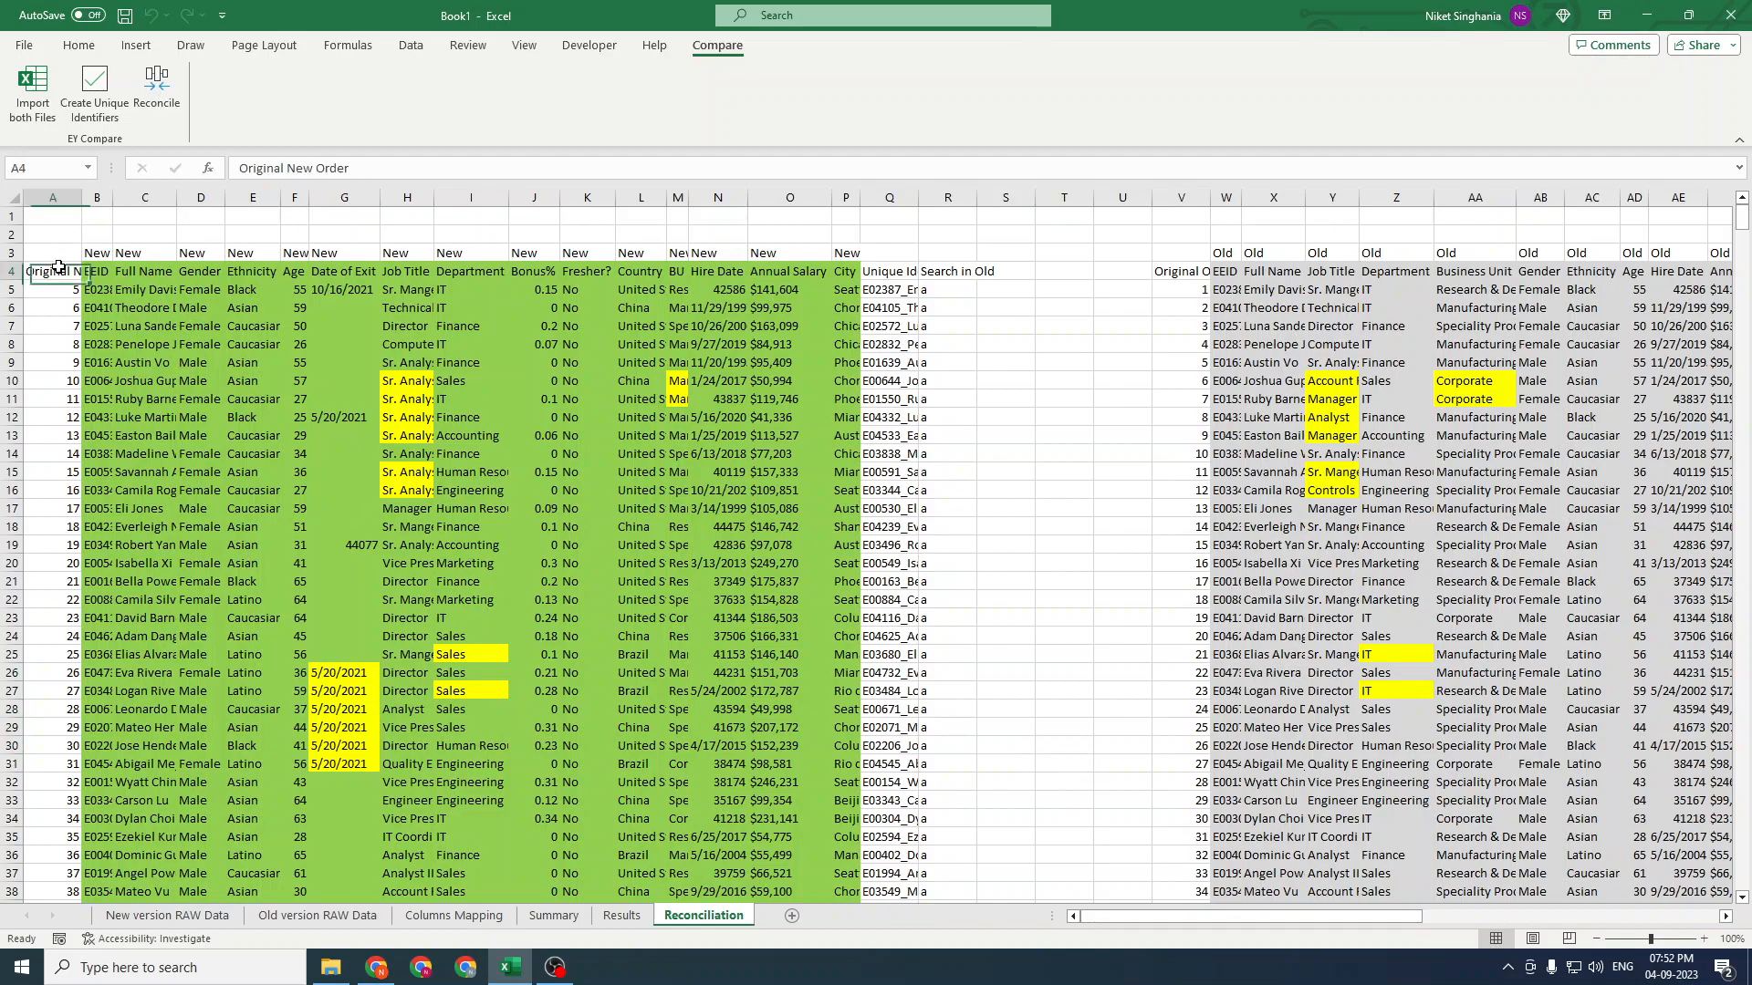
key(ctrl+shift+End)
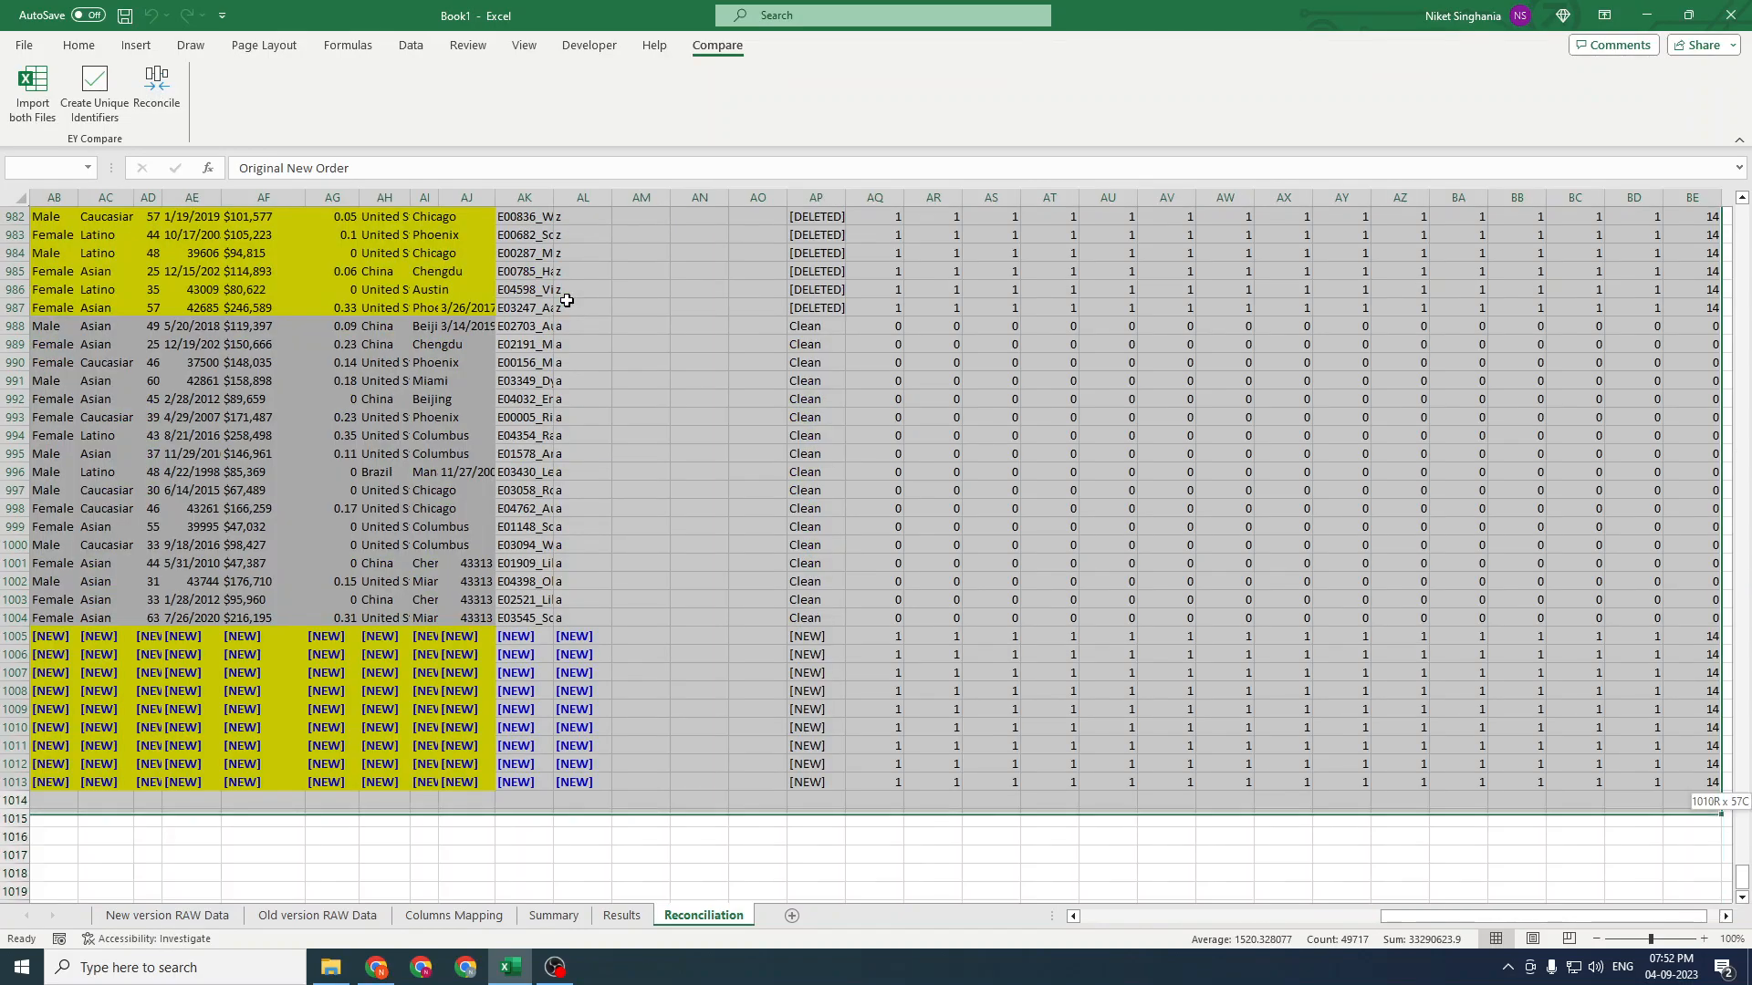
key(Left)
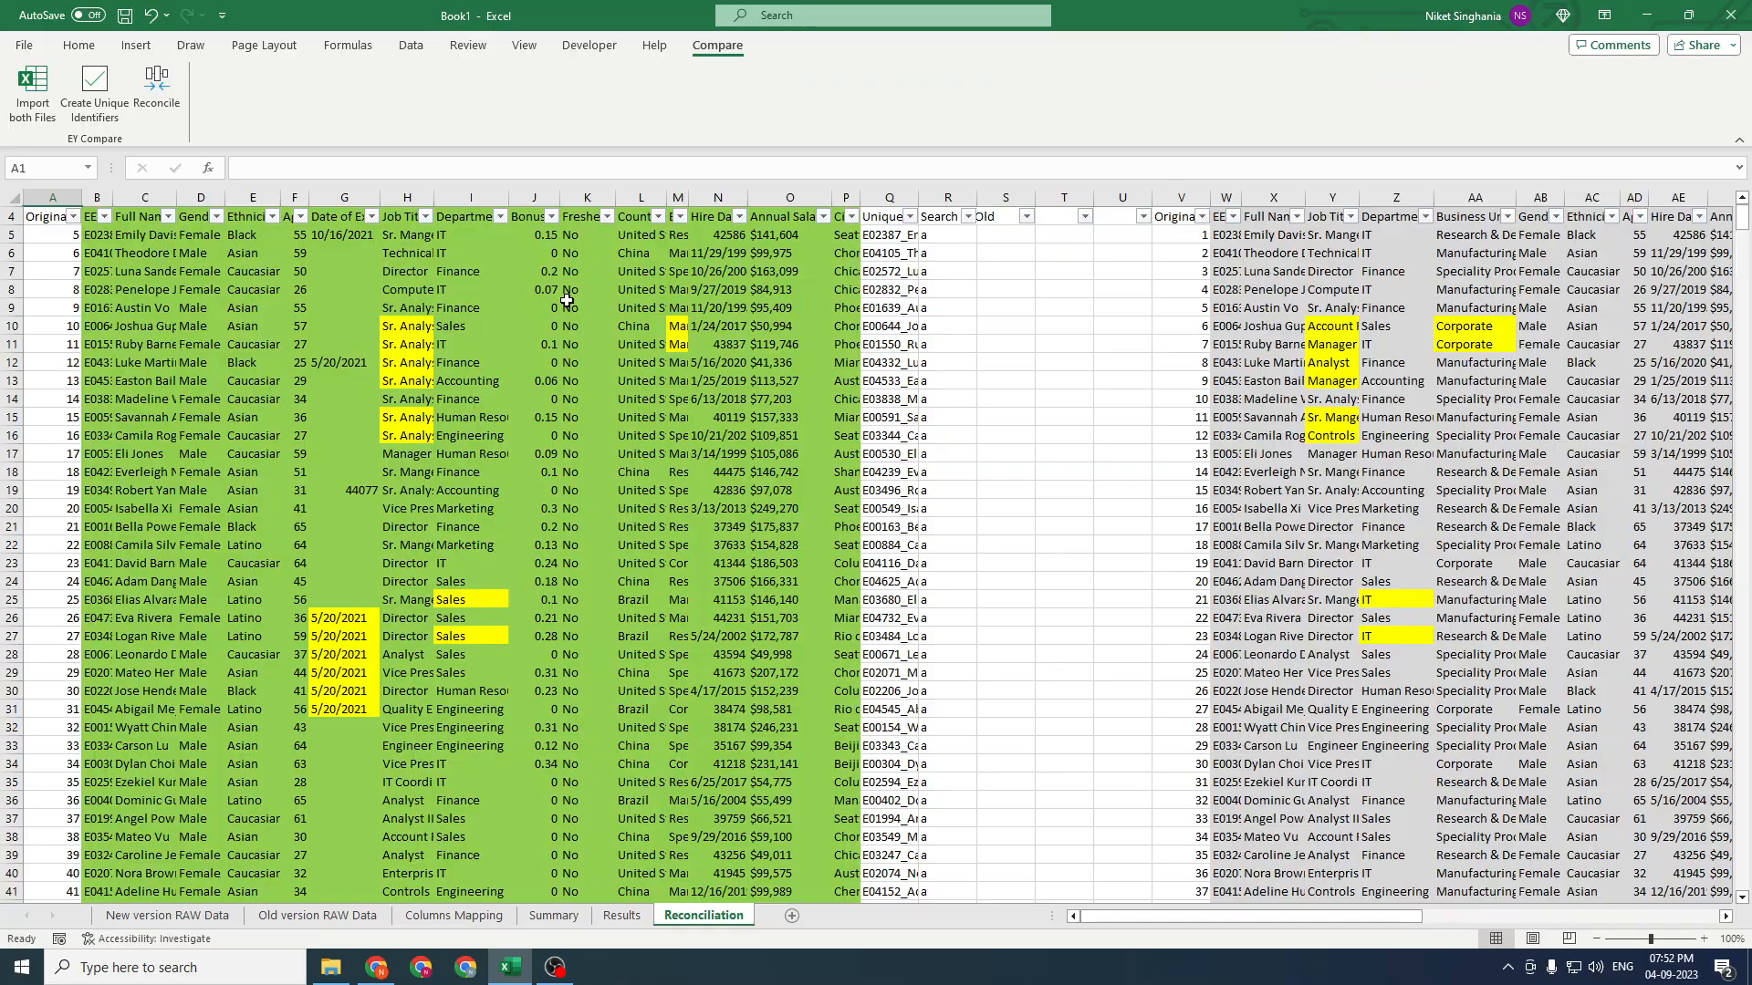
key(ctrl+Down)
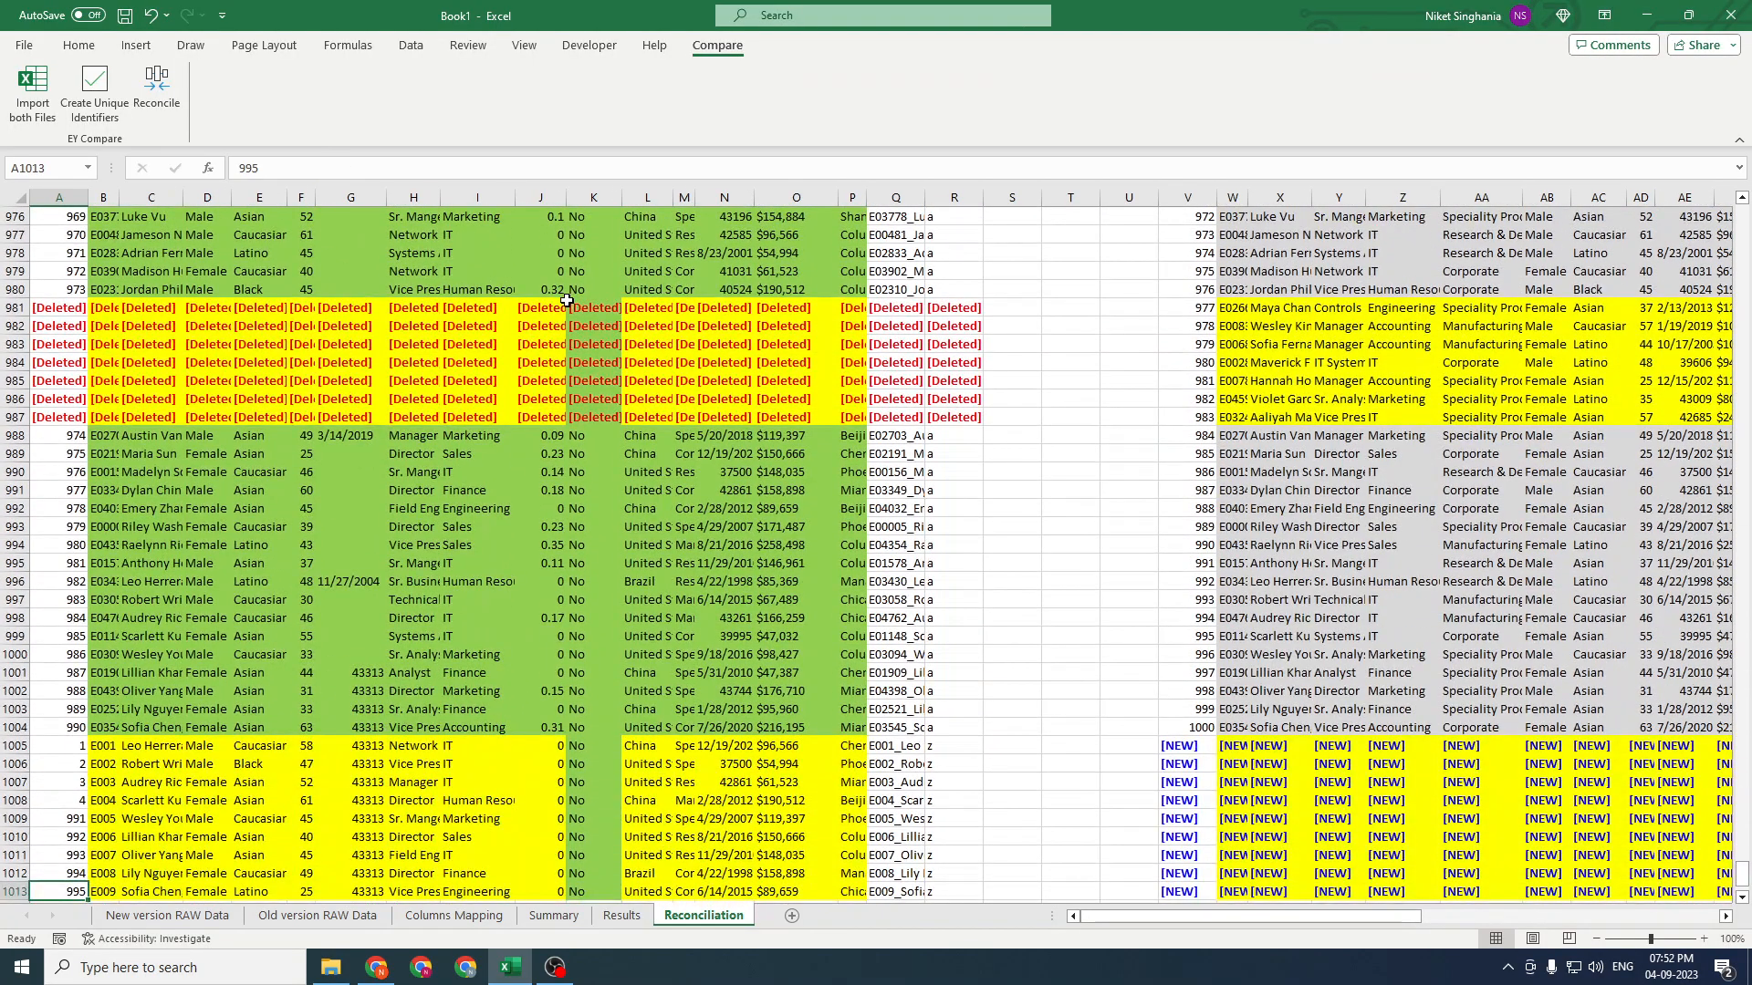
key(ctrl+Up)
key(ctrl+shift+End)
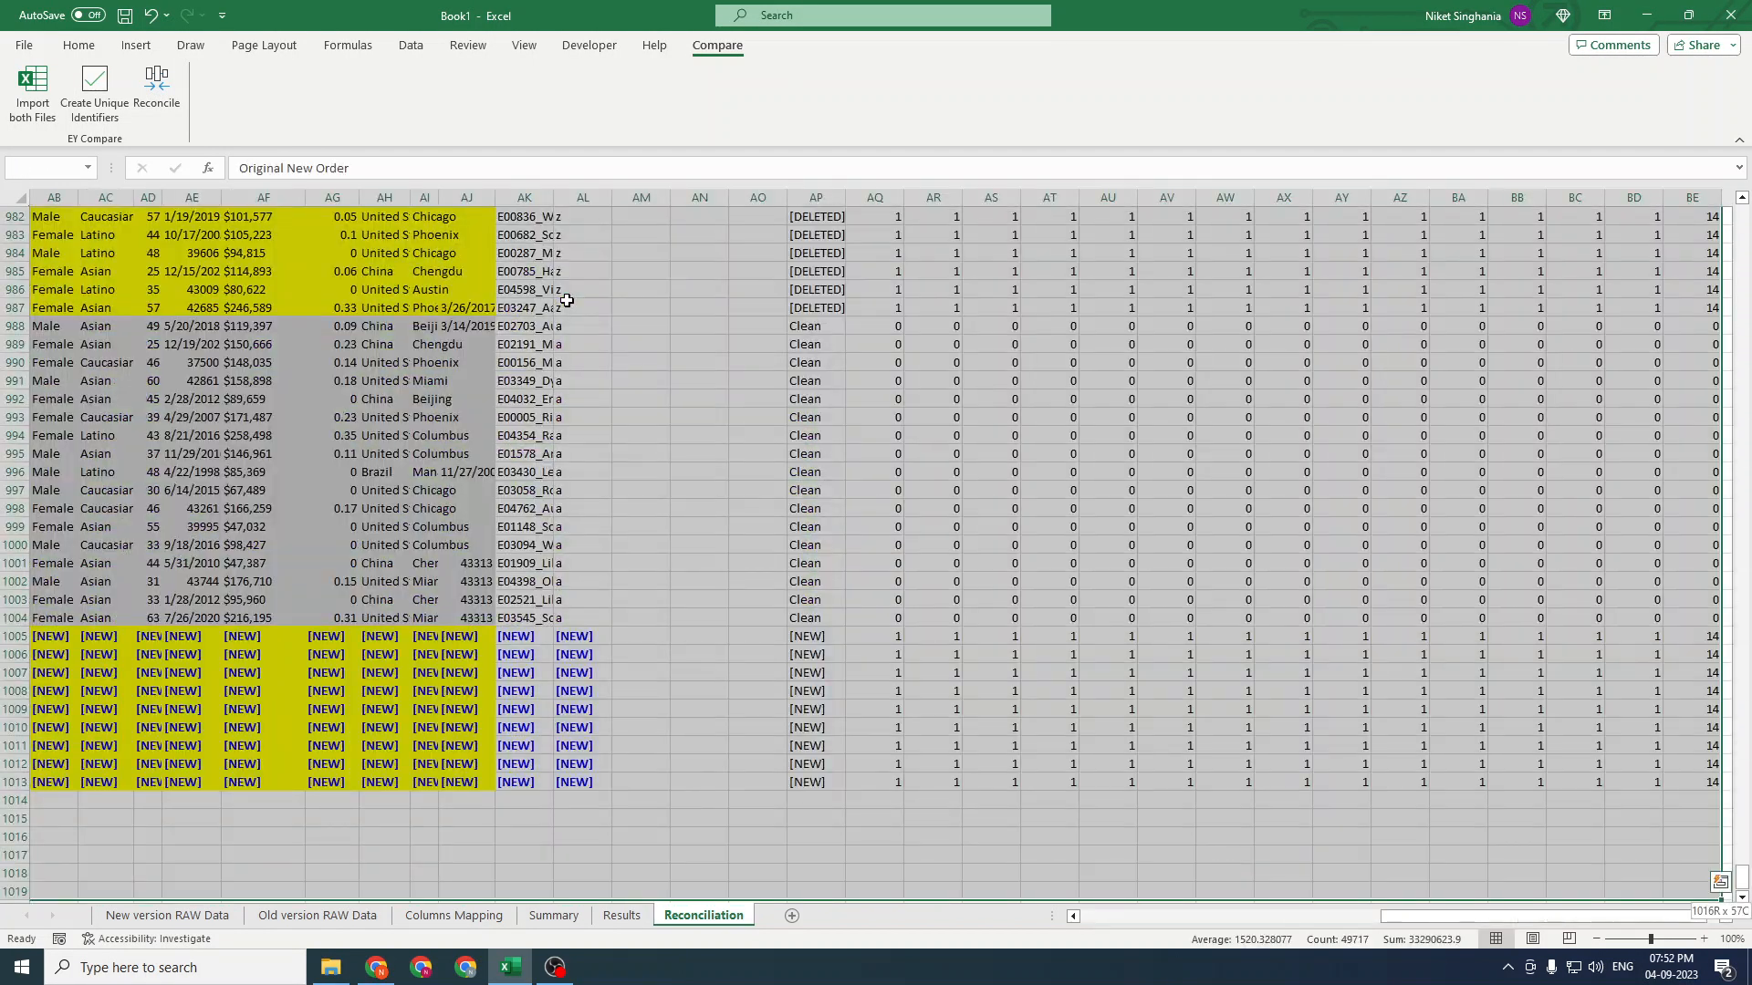
key(ctrl+Home)
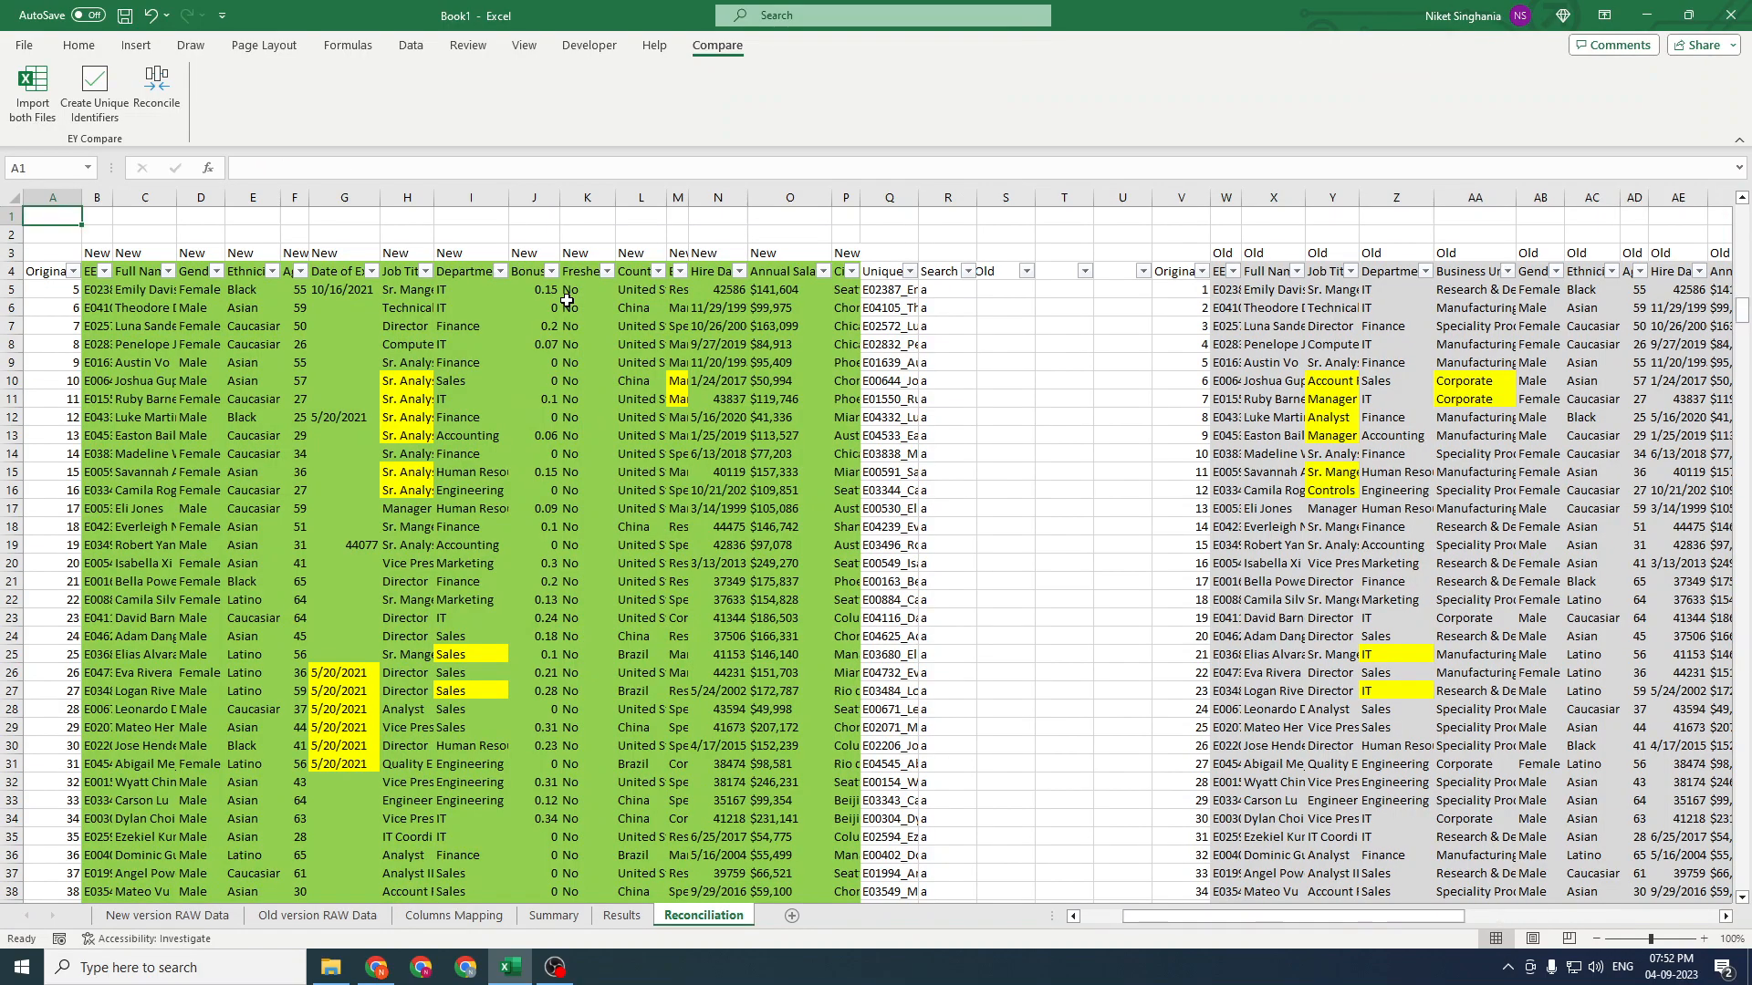
Filter the Overview column to show only Clean rows
key(ctrl+Right)
key(ctrl+Home)
key(ctrl+Right)
key(ctrl+Right)
key(ctrl+Right)
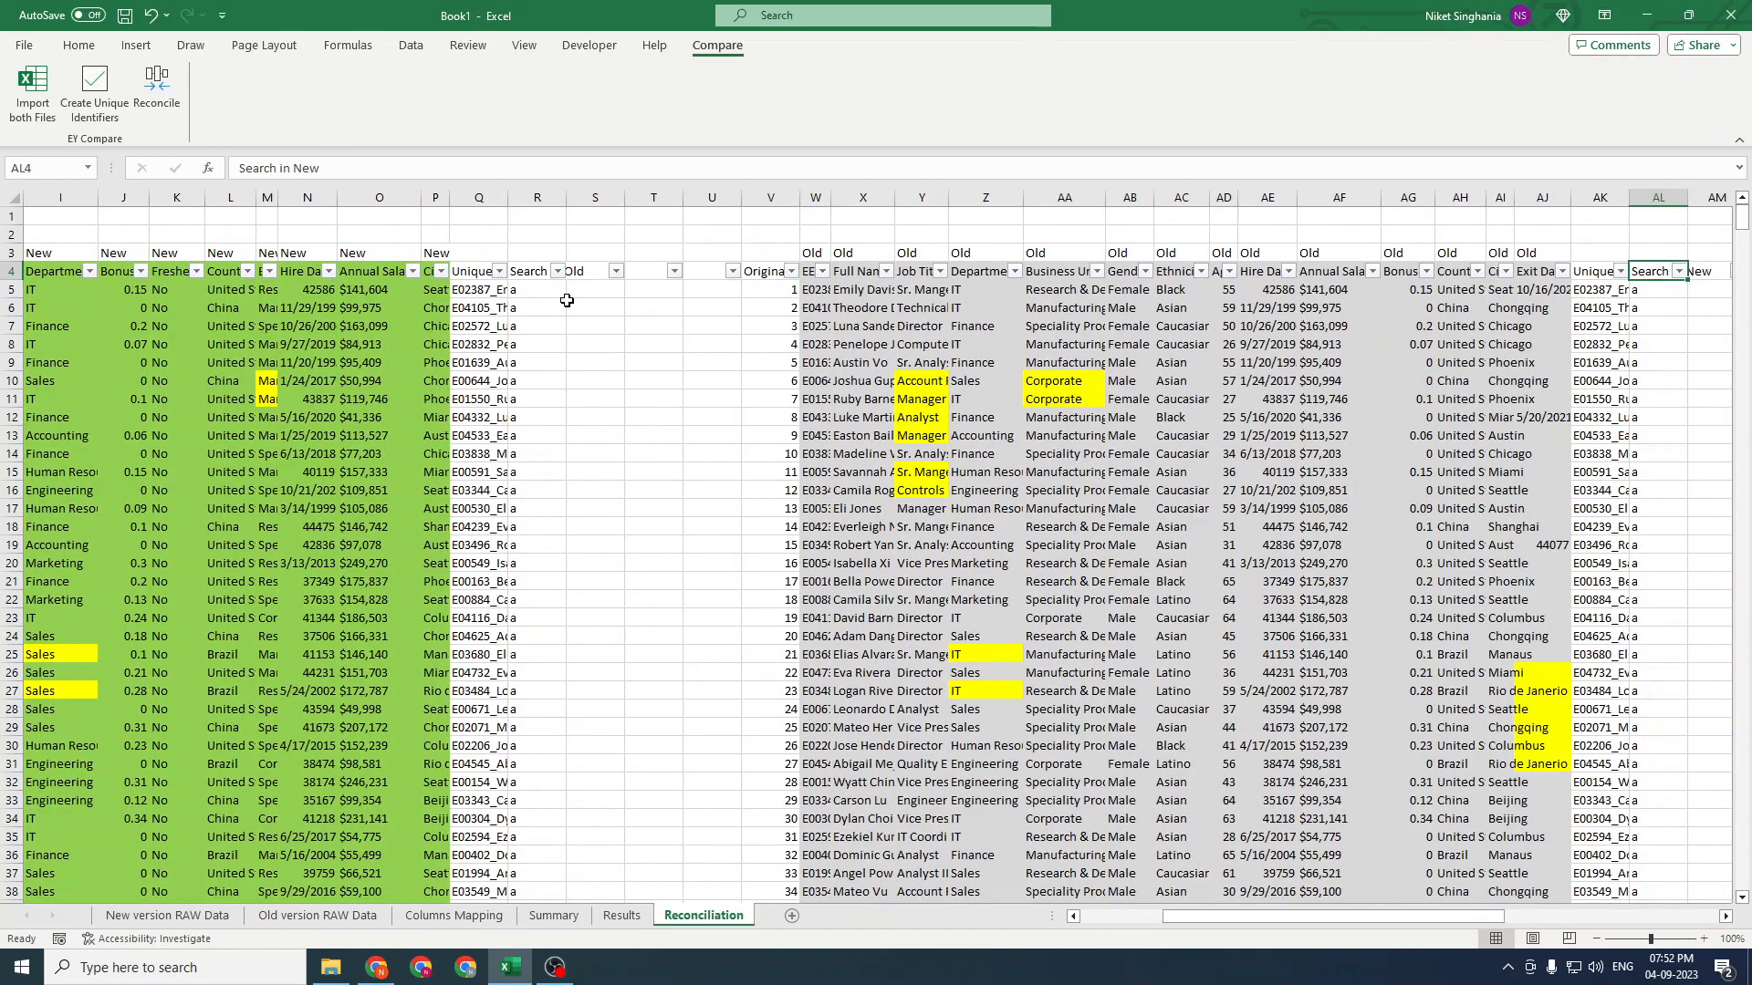
key(ctrl+Right)
key(ctrl+Right)
scroll(566, 300, right, 3)
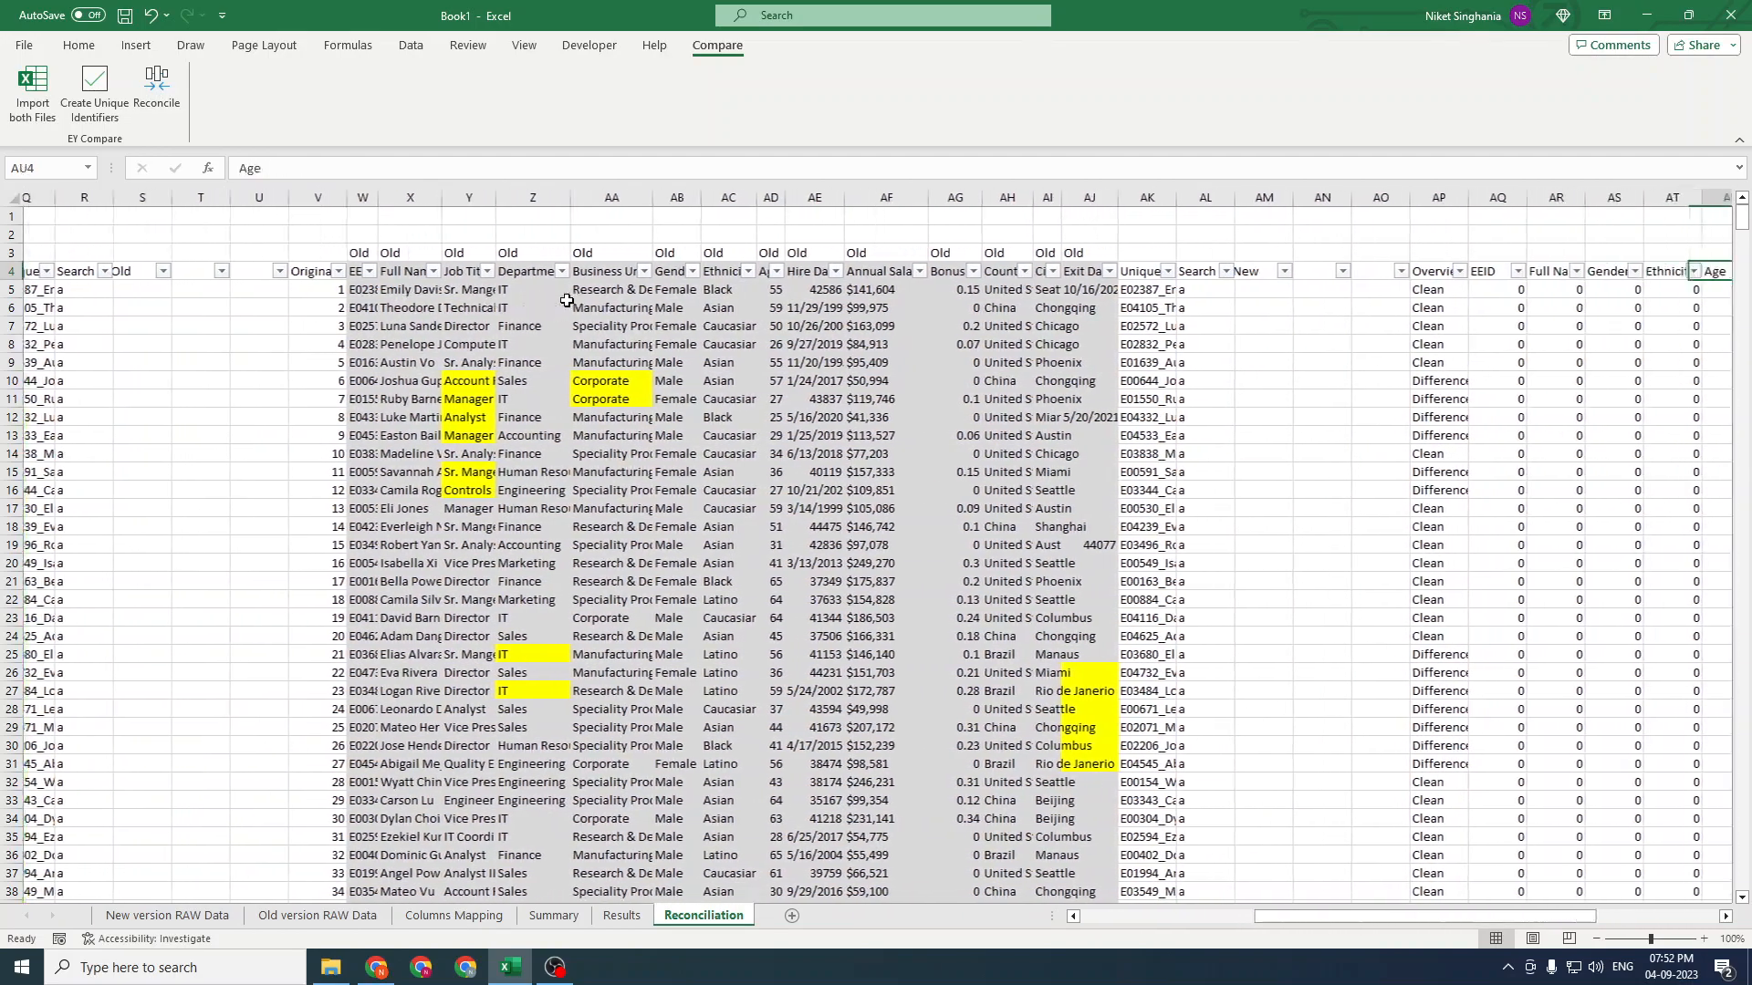
key(alt+Down)
key(Tab)
key(space)
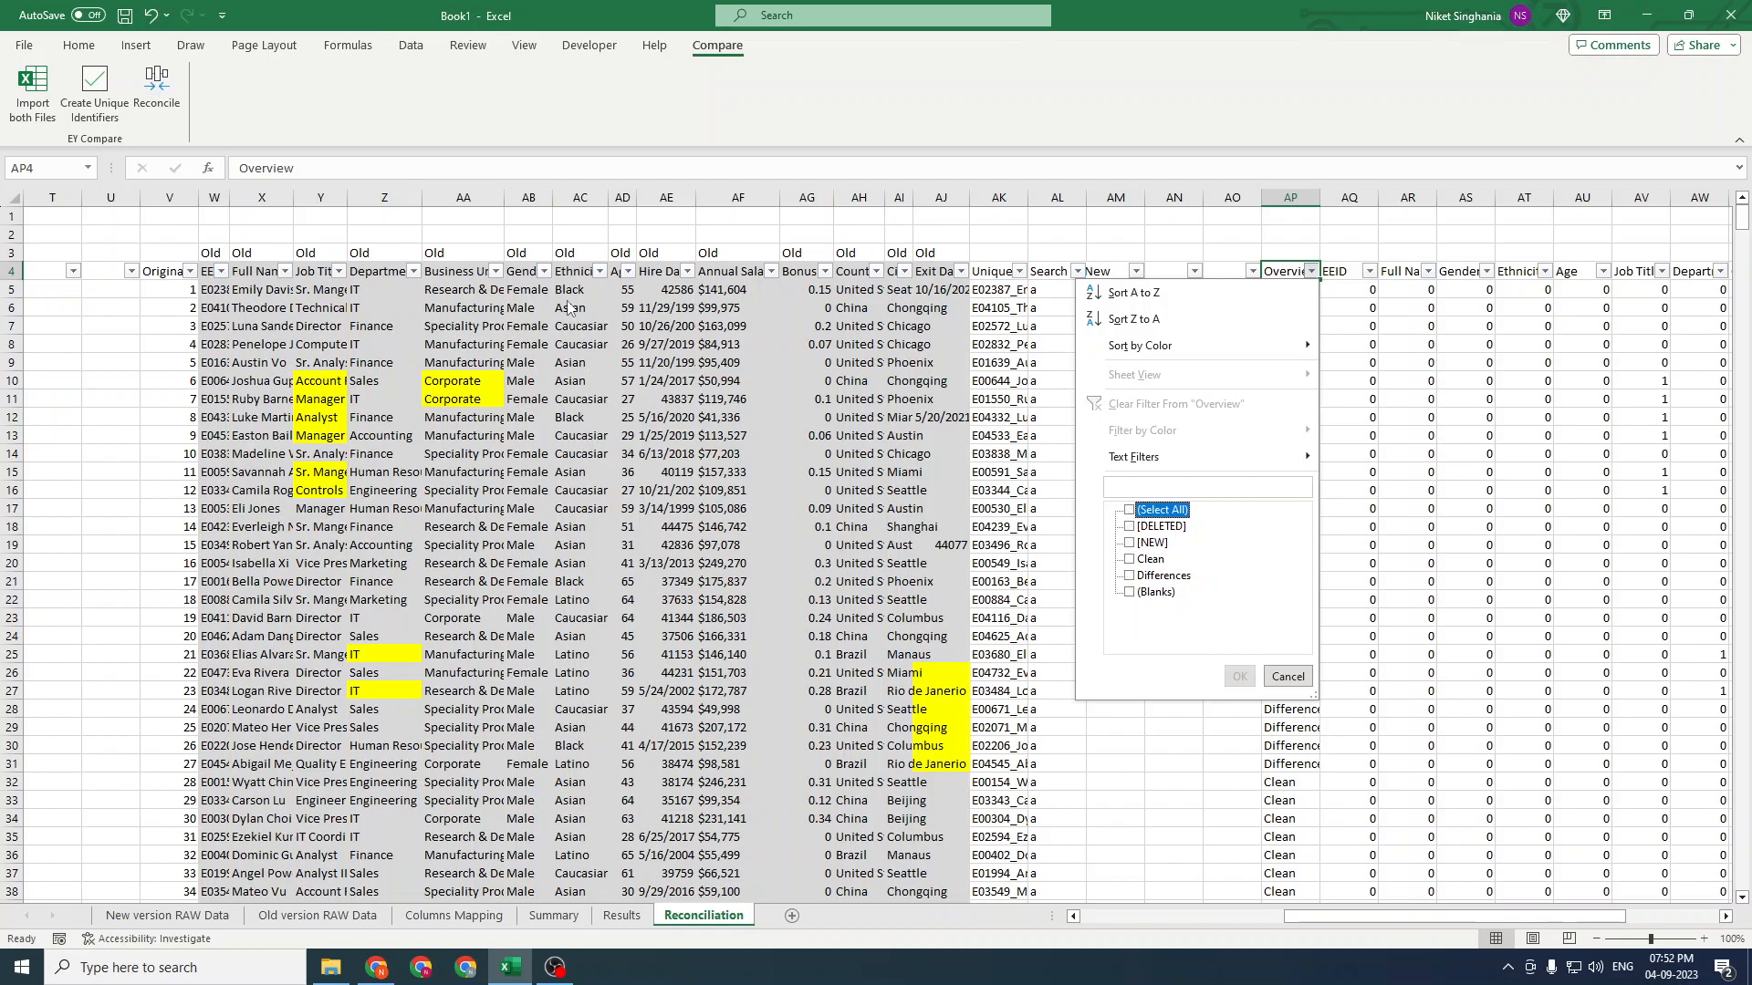
key(Down)
key(Down)
key(Down)
key(space)
key(Return)
Review the filtered rows and clear the Overview filter
key(ctrl+Left)
key(ctrl+Left)
key(Right)
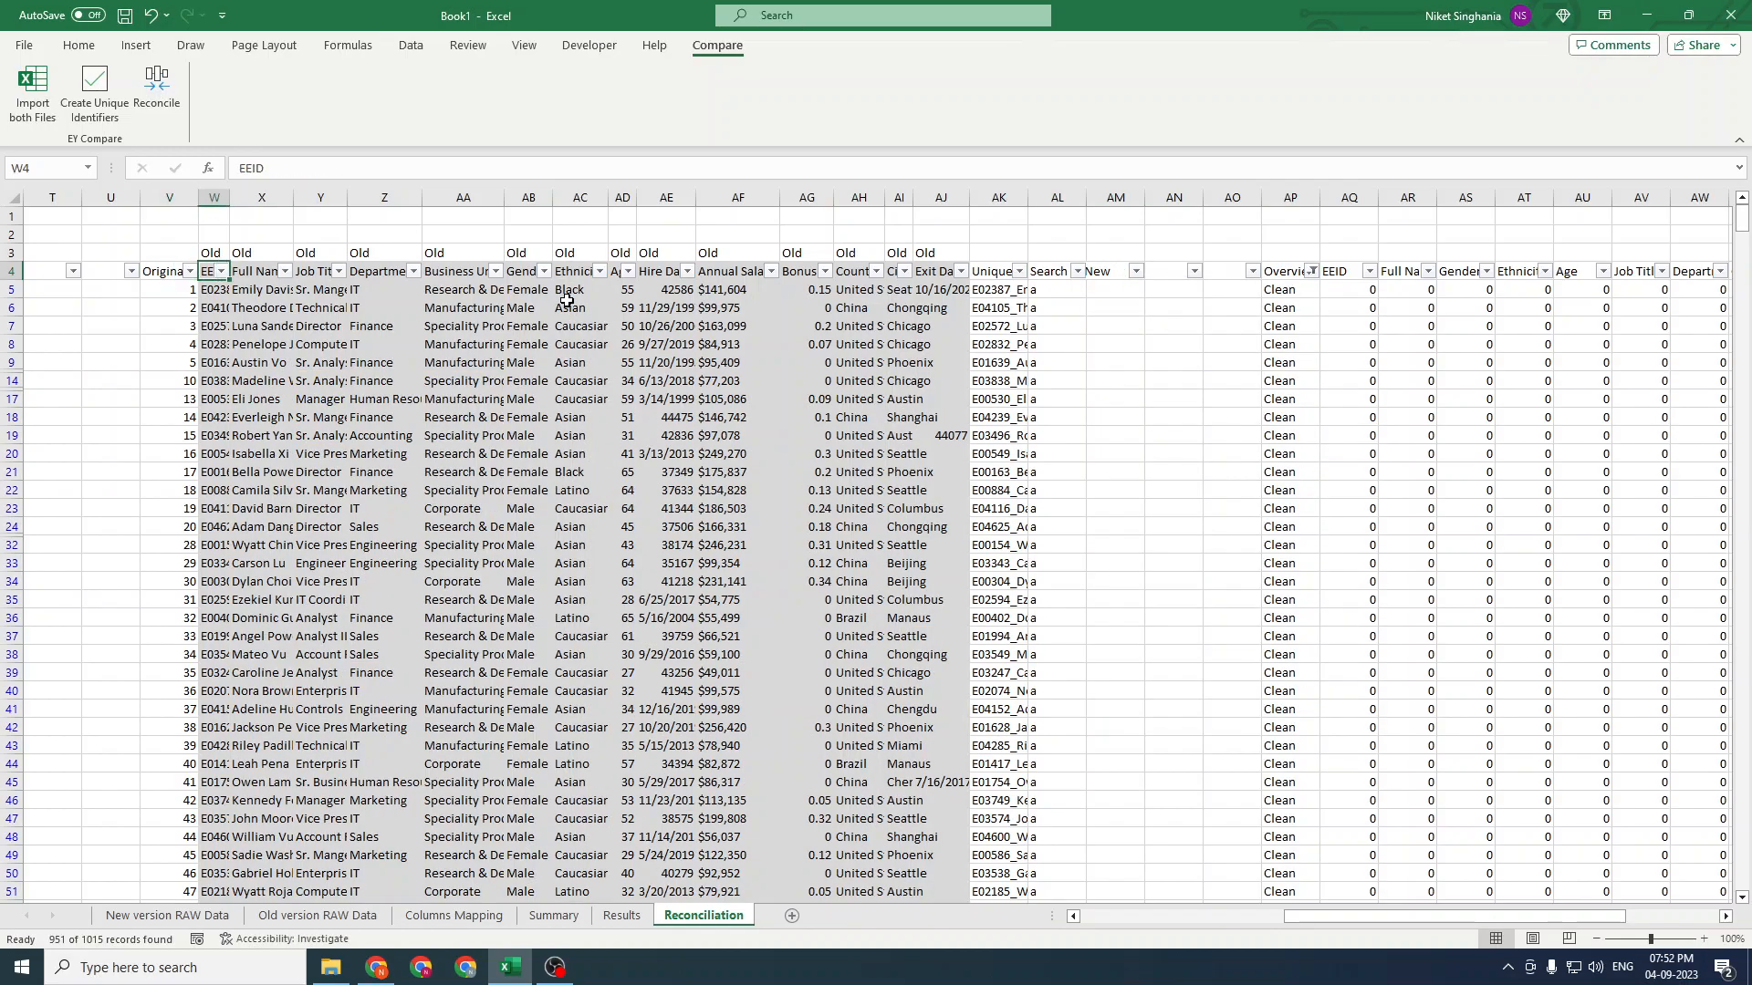
key(ctrl+Right)
key(ctrl+Right)
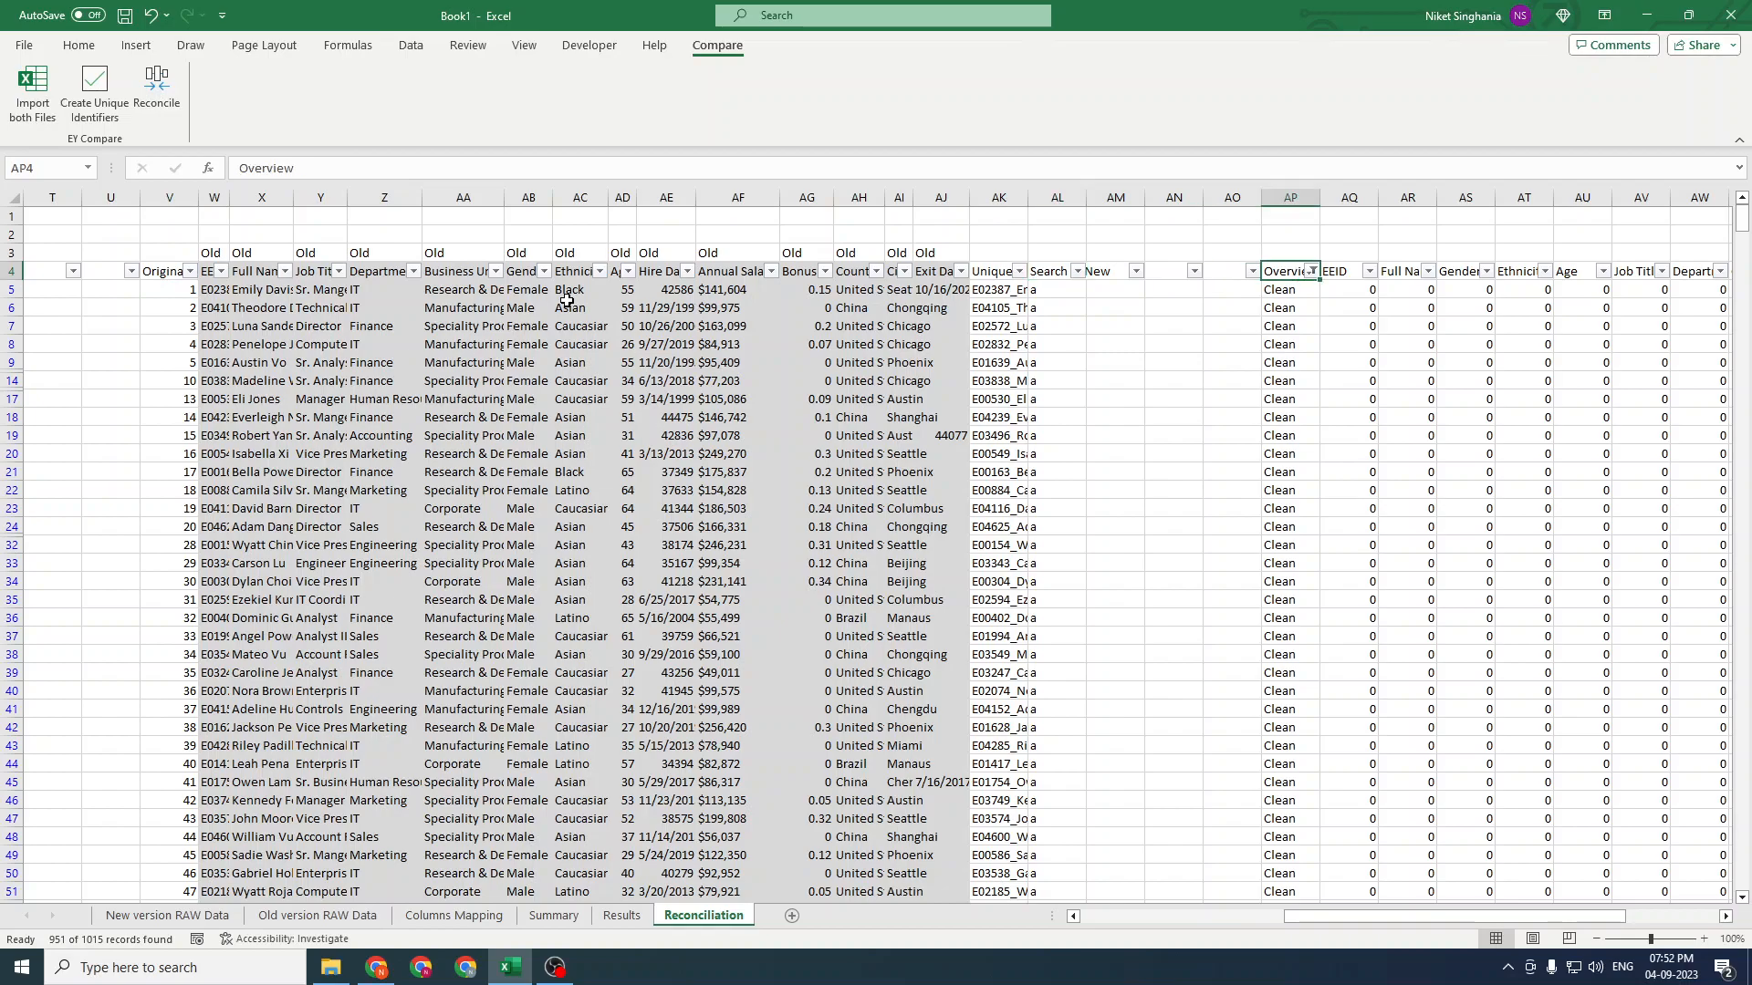
key(alt+a)
key(c)
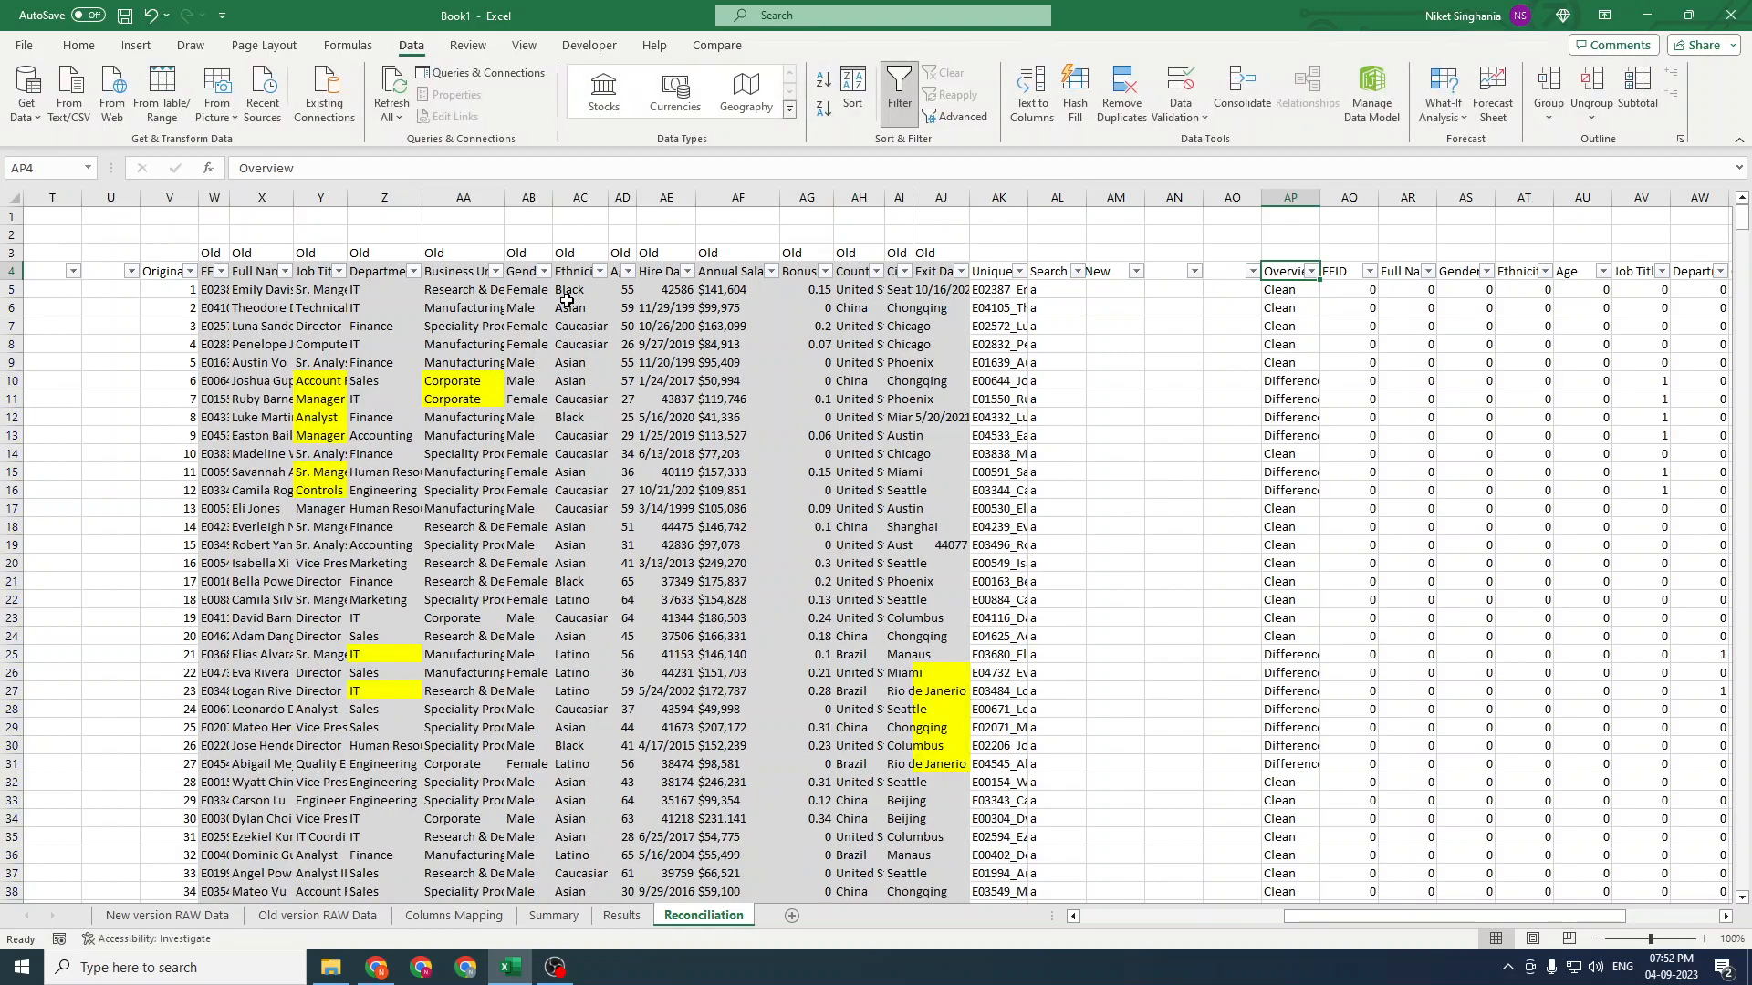
Filter the Overview column to show only Differences rows
key(alt+Down)
key(e)
key(Down)
key(space)
key(Down)
key(Down)
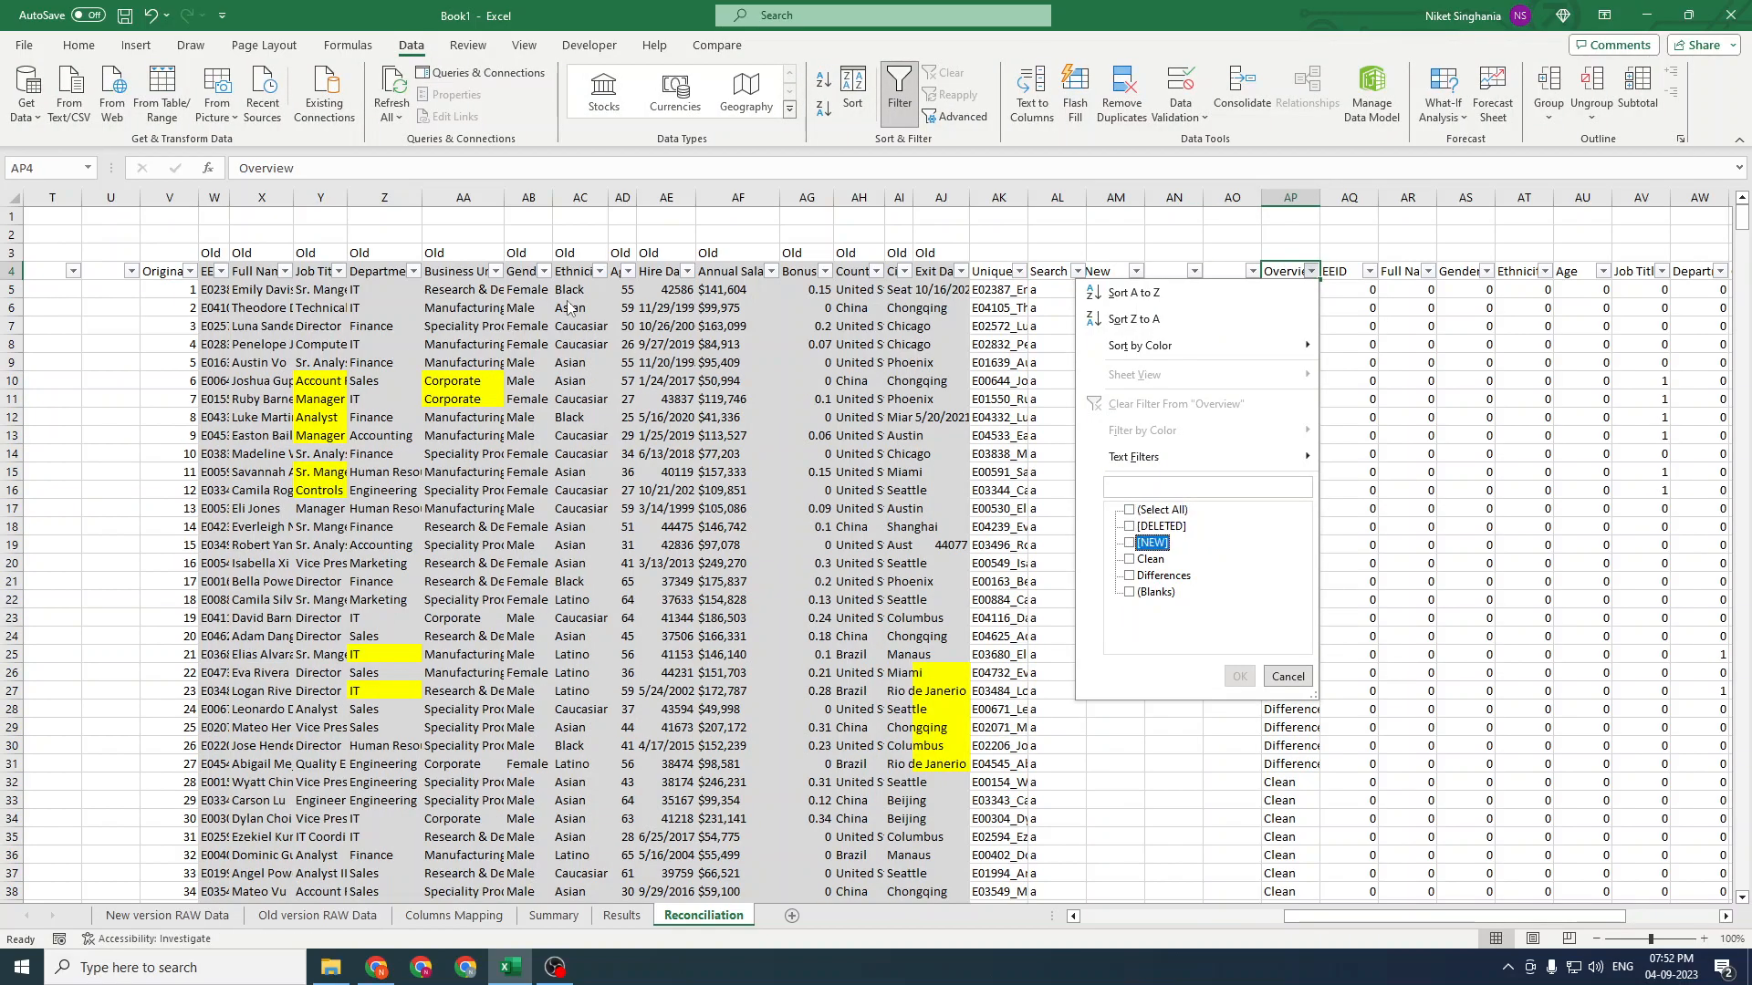
key(Down)
key(Down)
key(space)
key(Return)
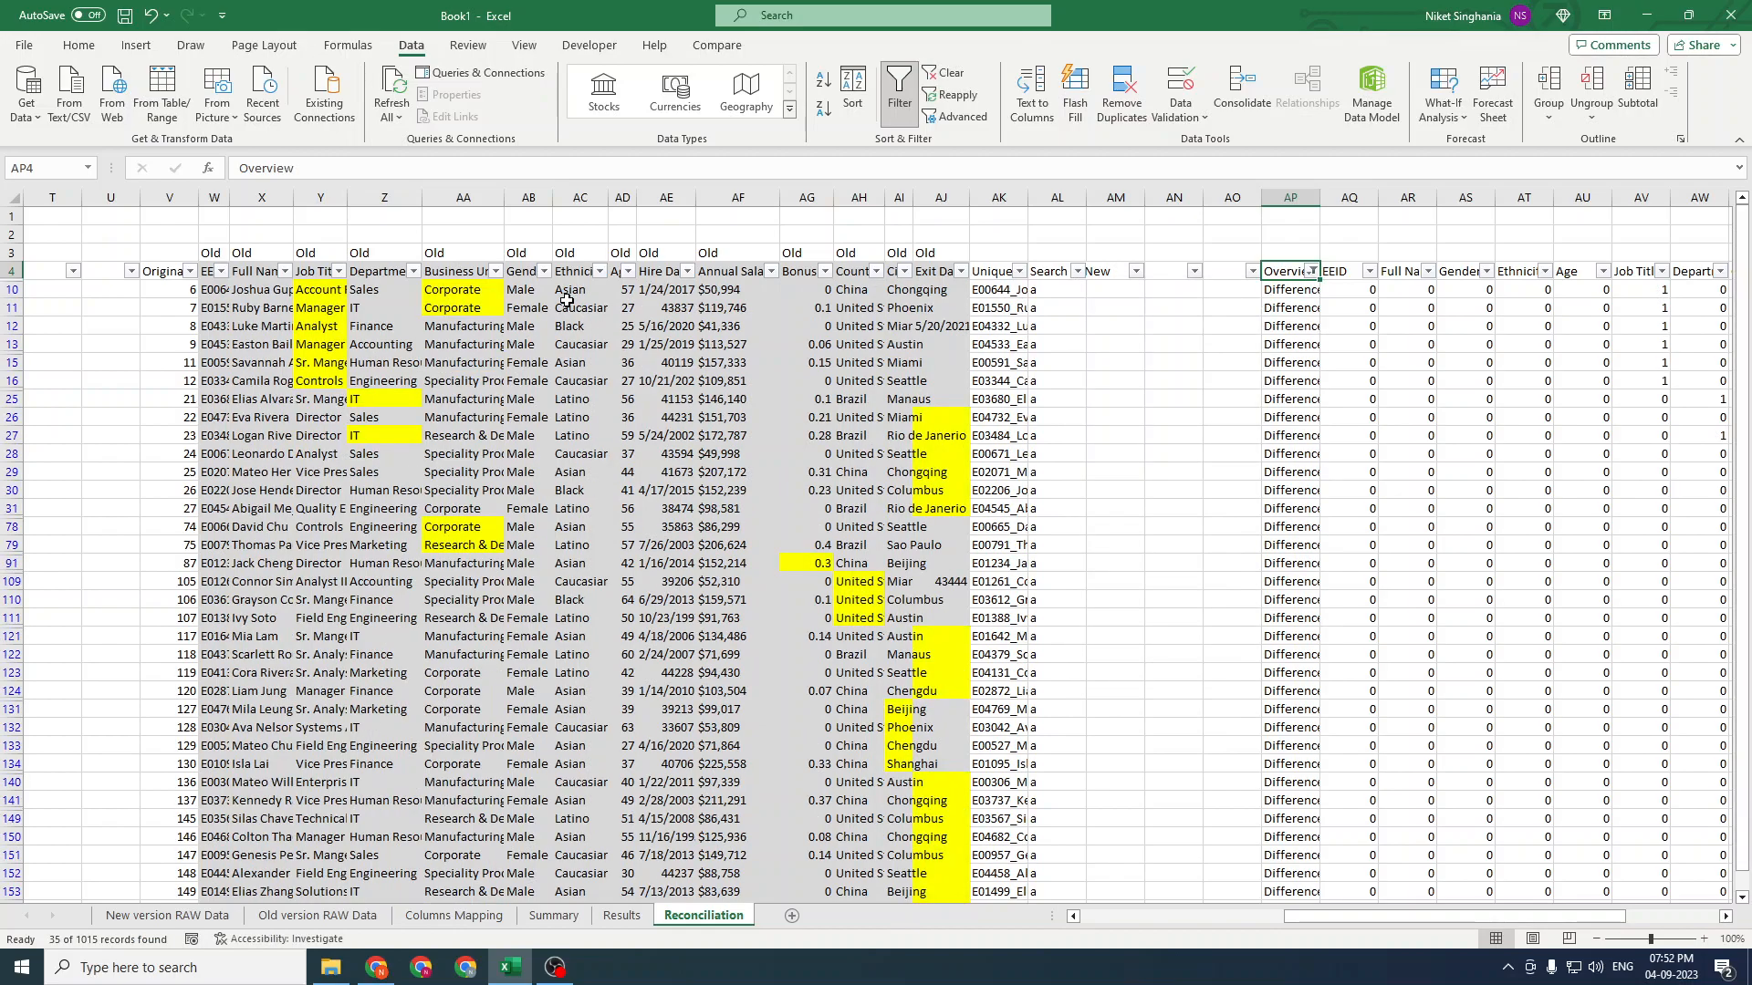
Browse the filtered difference rows across the new data columns up to the Search in Old column
key(ctrl+Left)
key(ctrl+Left)
key(ctrl+Left)
key(ctrl+Left)
key(Right)
key(Down)
key(Right)
key(Right)
key(Right)
key(Right)
key(Right)
key(Right)
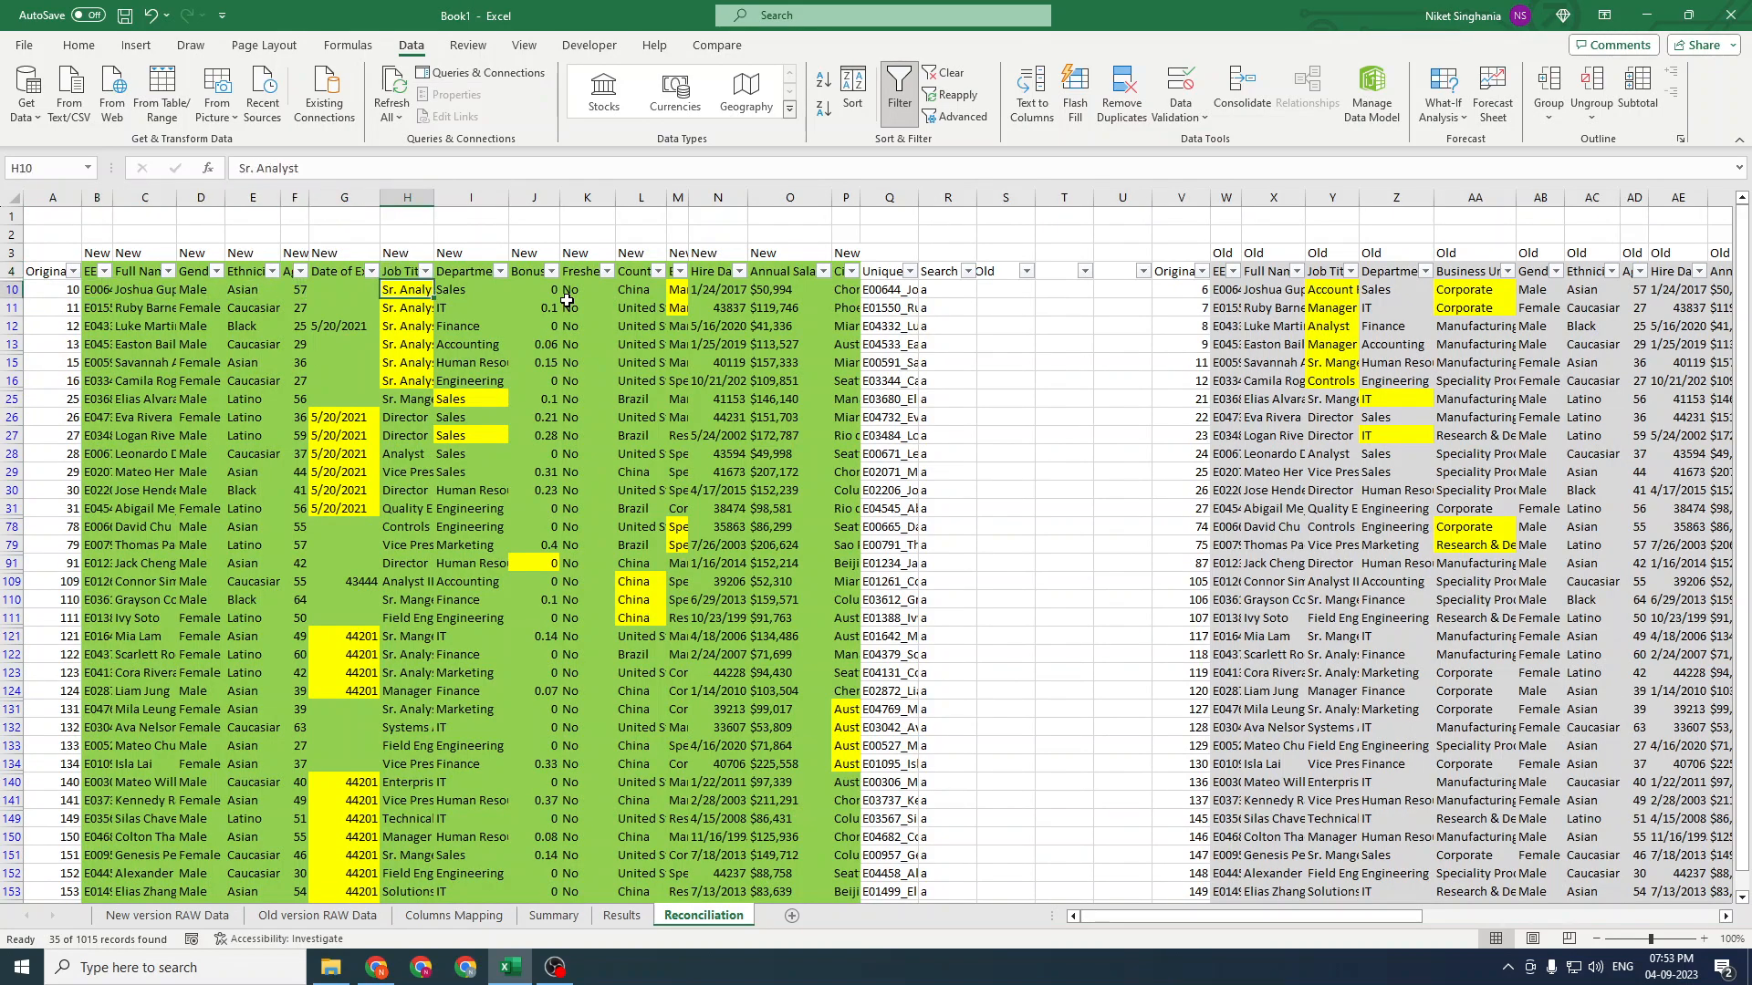
key(shift+Down)
key(shift+Down)
key(ctrl+Up)
key(Down)
key(ctrl+Right)
key(ctrl+Right)
key(ctrl+Right)
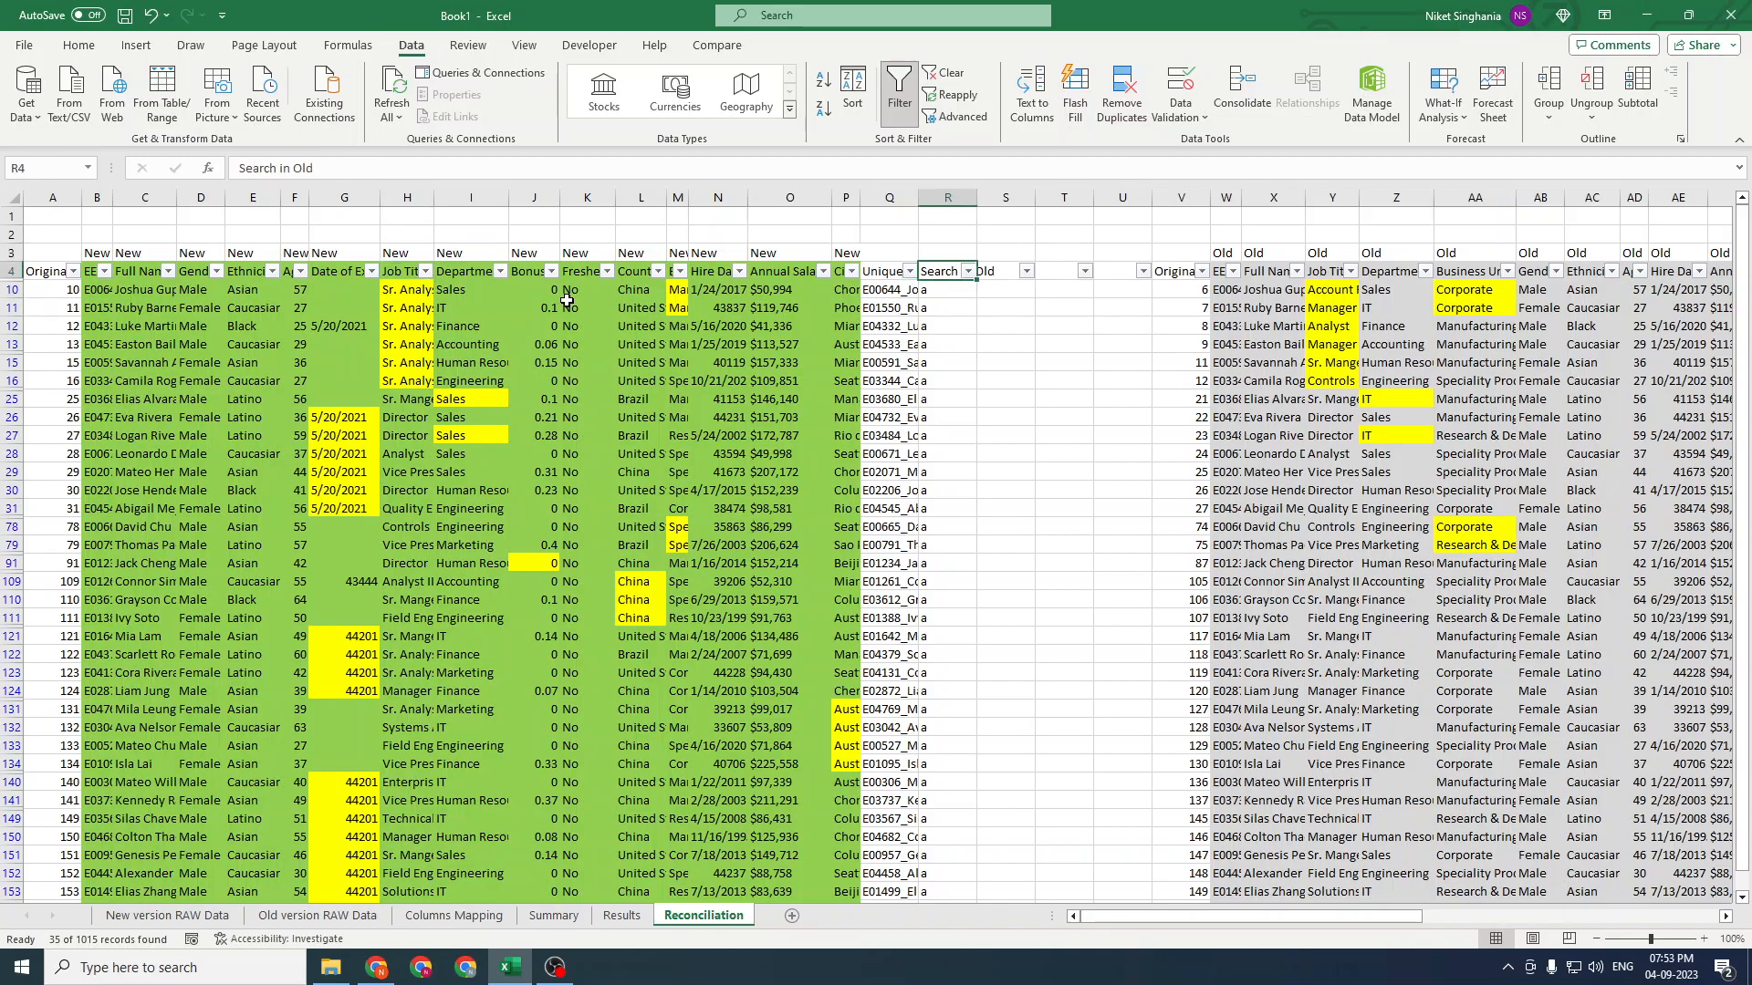
Filter the Overview column to show only DELETED rows
key(ctrl+Right)
key(ctrl+Right)
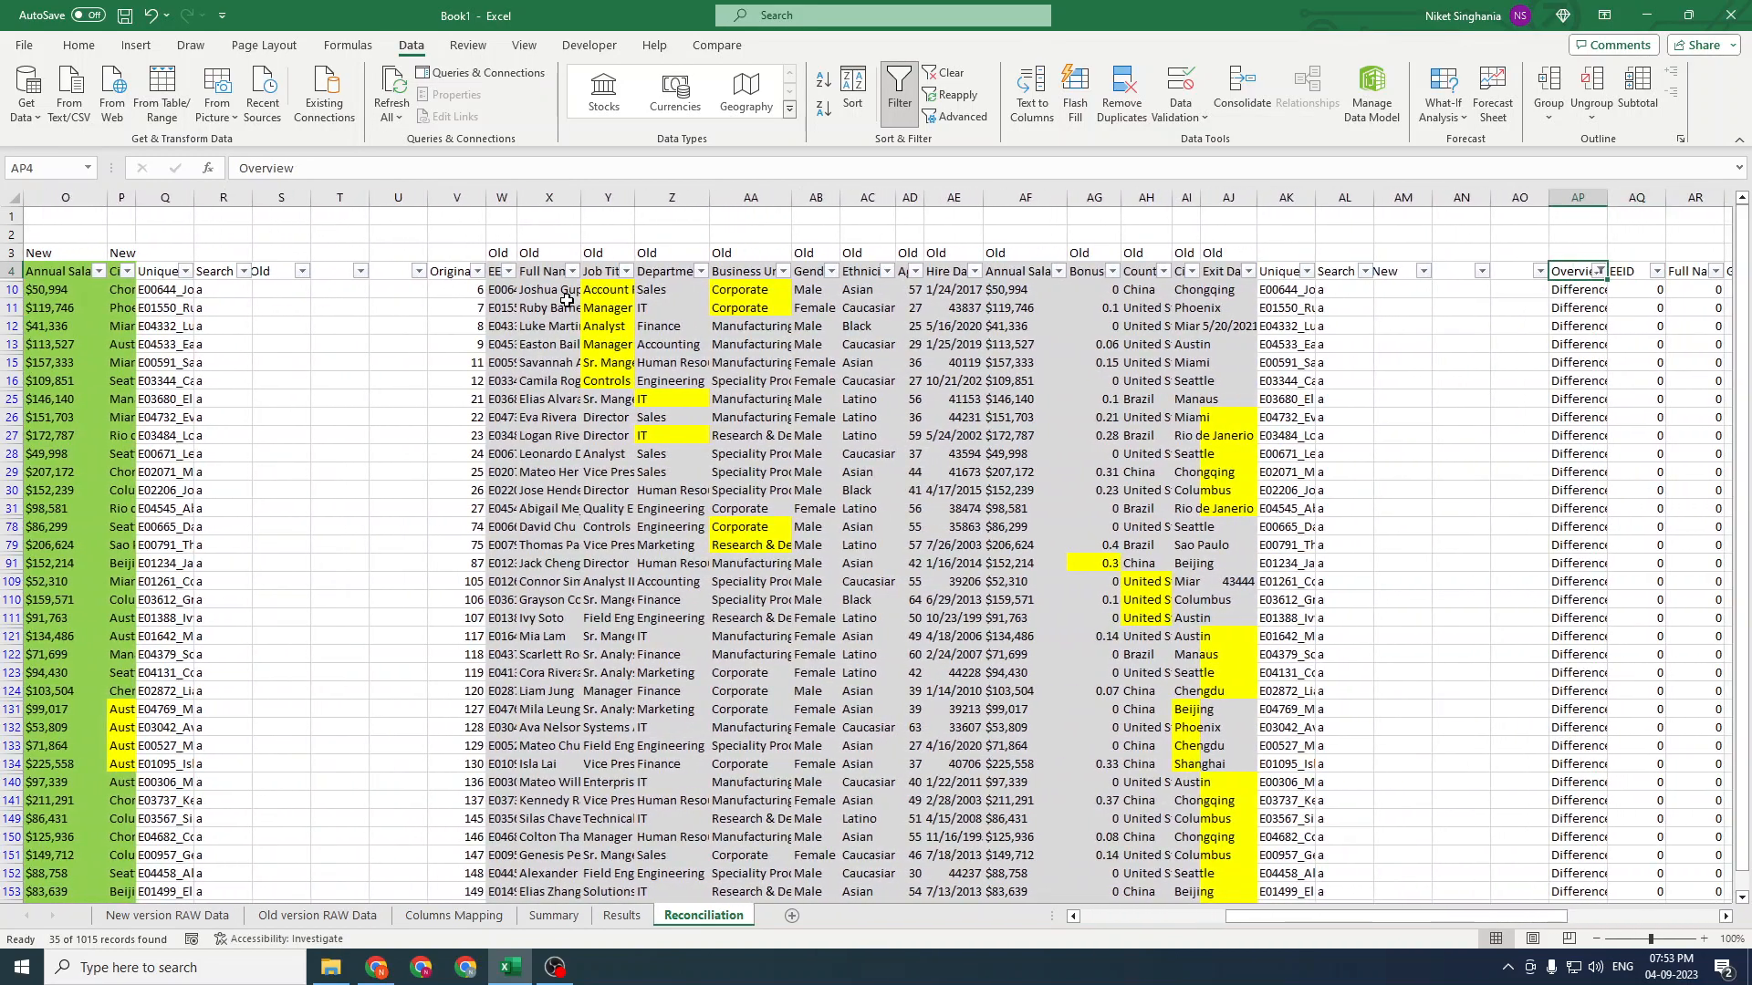
key(alt+Down)
key(Down)
key(Down)
key(Down)
key(Down)
key(space)
key(Up)
key(Up)
key(Up)
key(space)
key(Return)
key(ctrl+Left)
key(ctrl+Left)
key(ctrl+Left)
key(ctrl+Left)
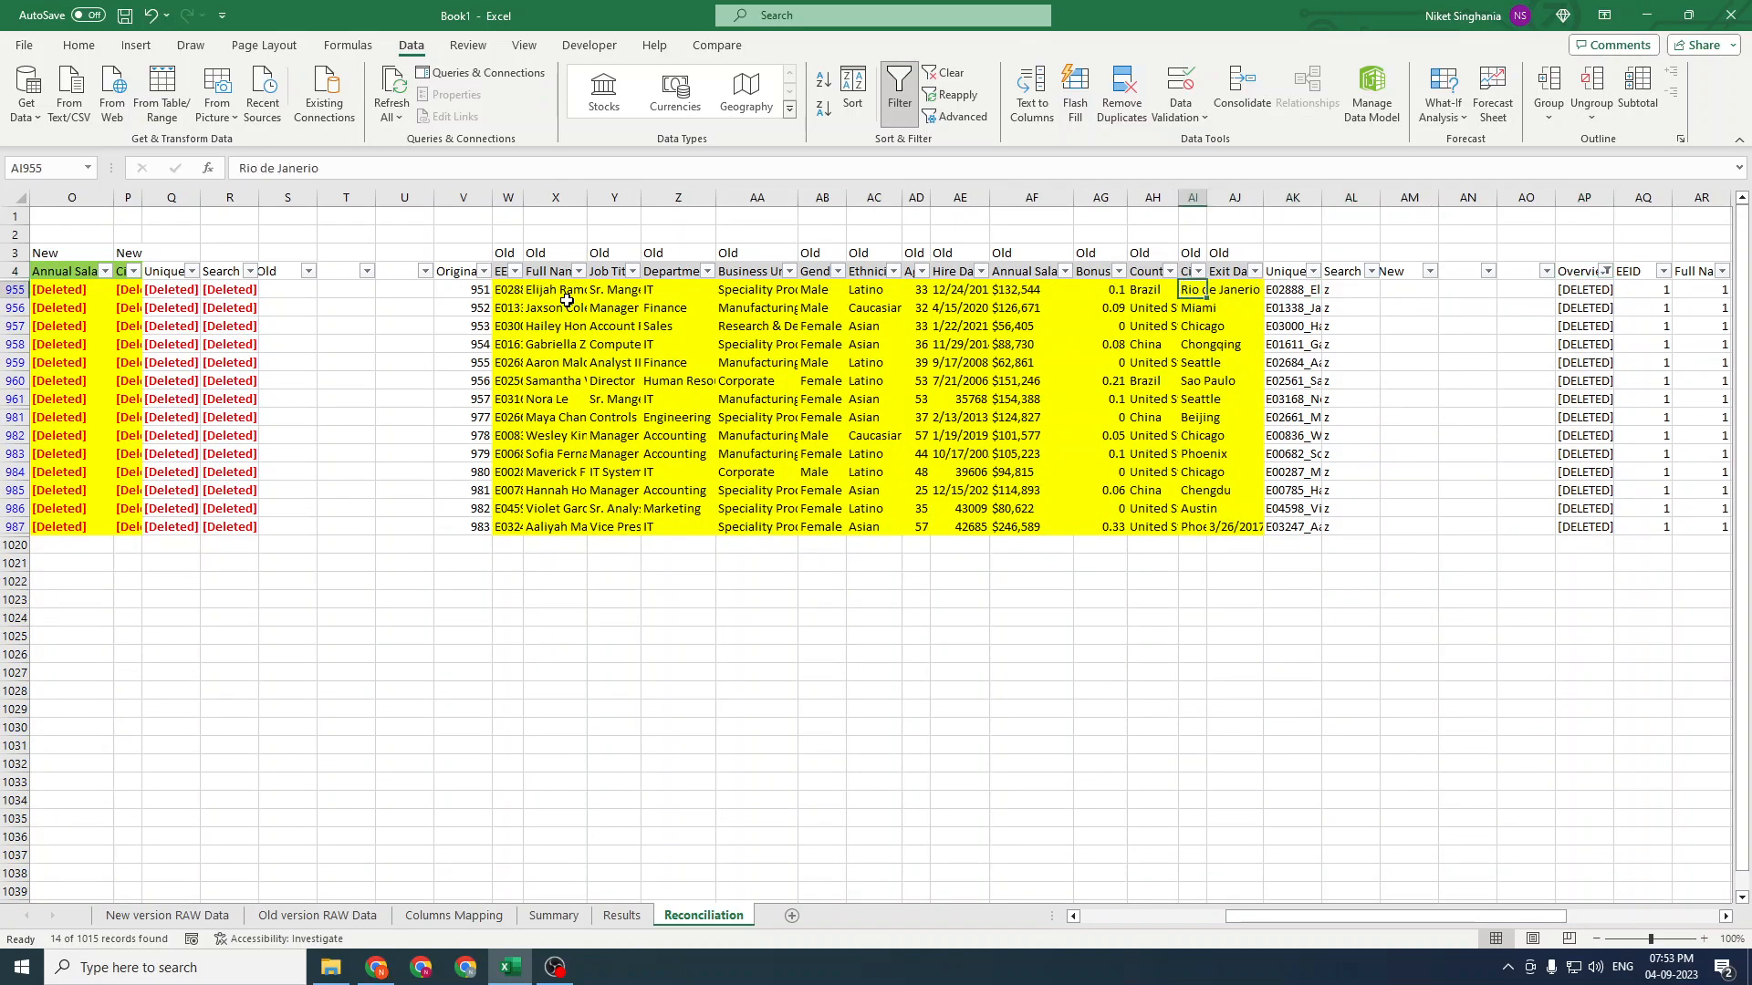
Review the deleted rows' old and new data and return to the Overview column
mouse_move(1181, 285)
mouse_down()
mouse_move(1295, 529)
mouse_move(1642, 527)
mouse_up()
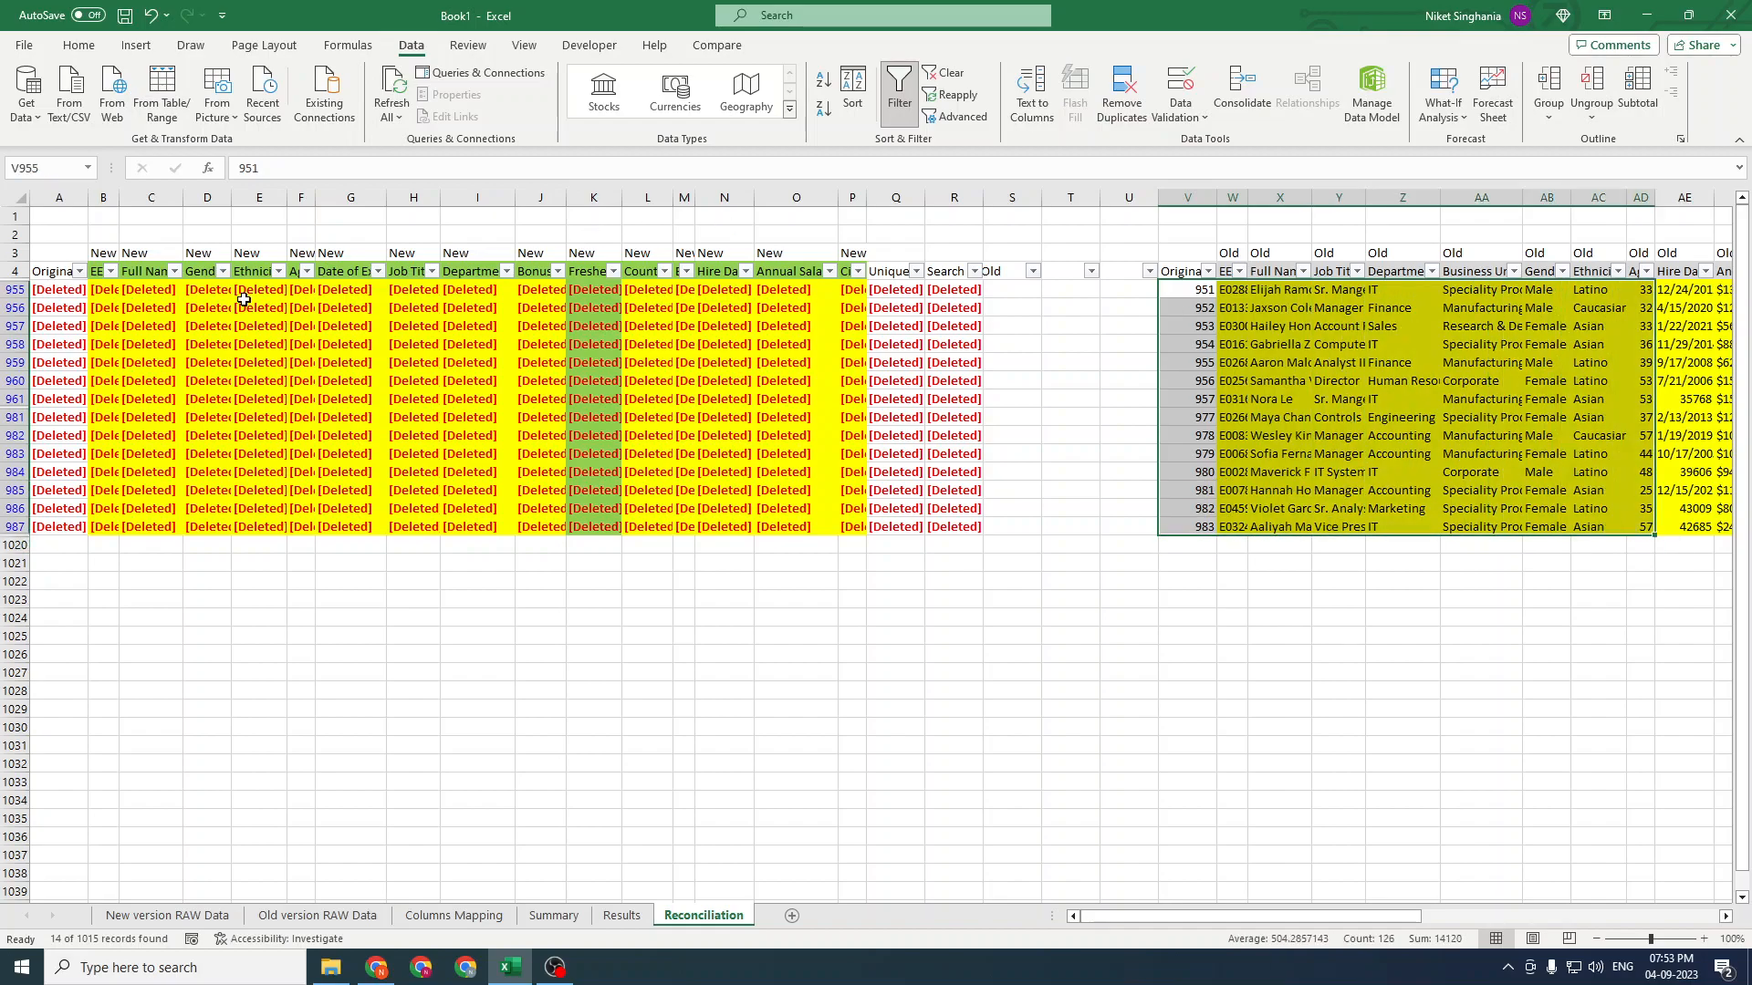
drag(70, 279, 950, 524)
click(1414, 406)
key(ctrl+Up)
key(Down)
key(Right)
key(Right)
key(Right)
key(Right)
key(Right)
key(Right)
key(Right)
key(Right)
key(Right)
key(Right)
key(Right)
key(Right)
key(Right)
key(Right)
key(Right)
key(Right)
key(Right)
key(Right)
key(Right)
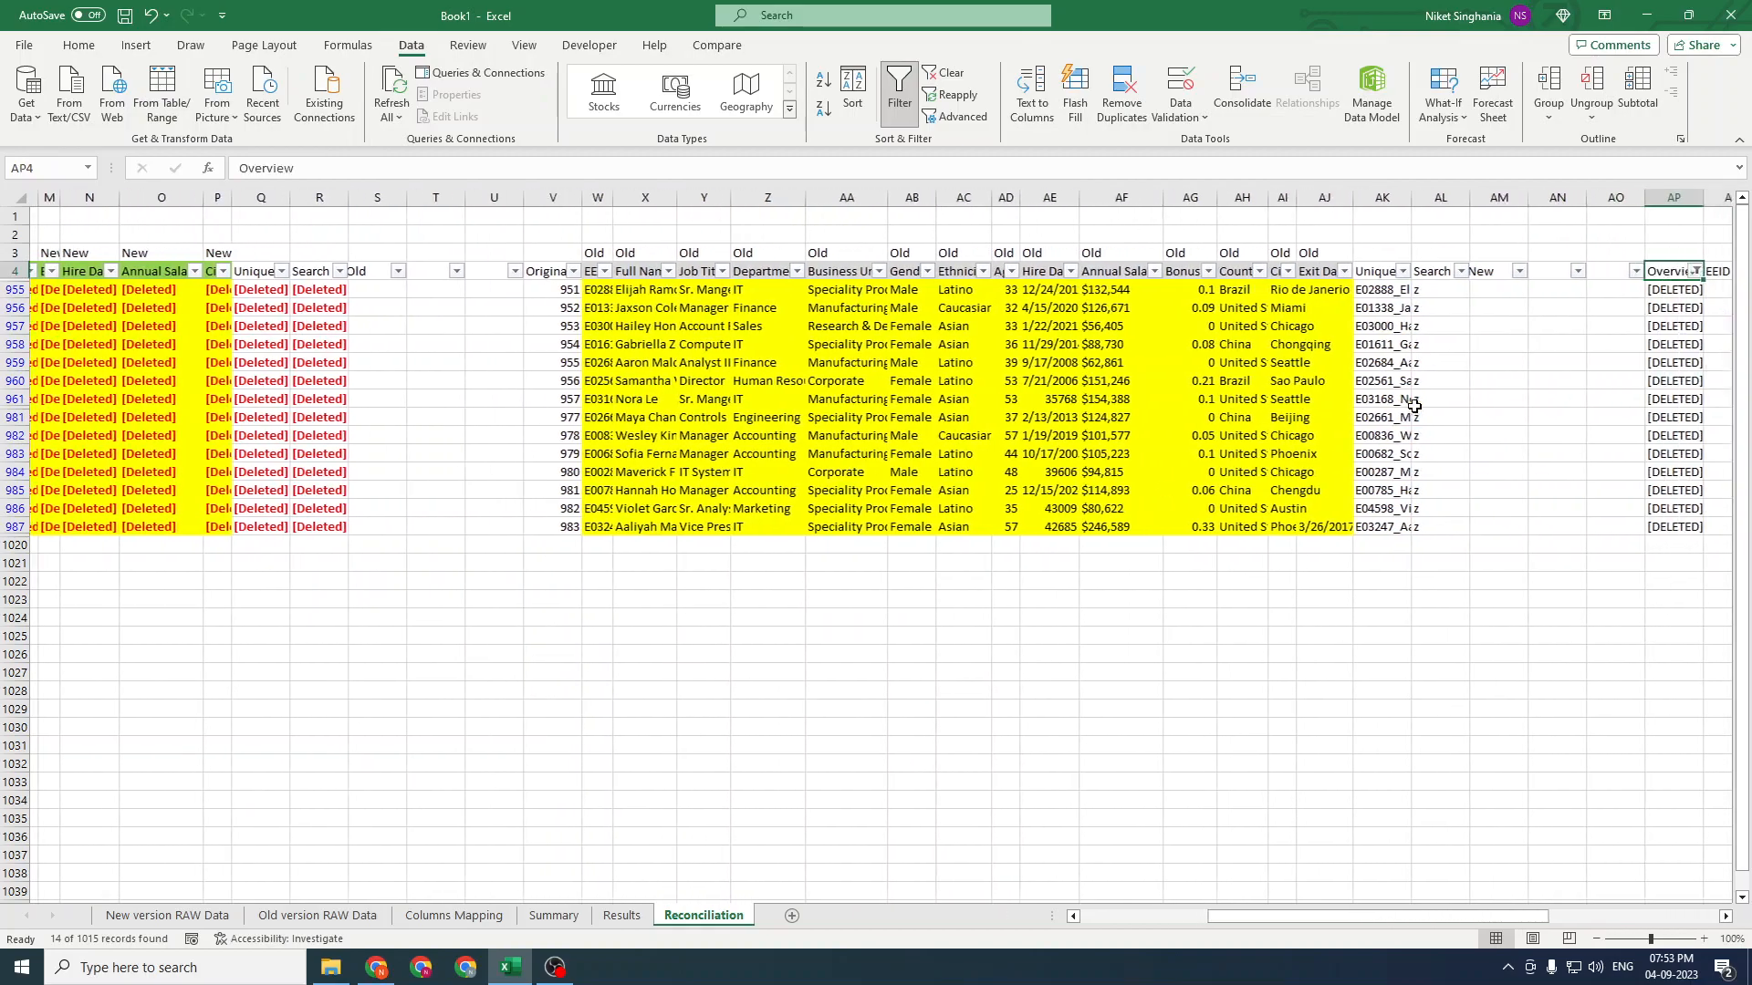
Filter the Overview column to show only NEW rows
key(Left)
key(Left)
key(Left)
key(Left)
key(Right)
key(alt+Down)
key(e)
key(Down)
key(space)
key(Down)
key(Up)
key(space)
key(Down)
key(Down)
key(space)
key(Return)
Review the new rows across the new and old data columns
key(Left)
key(Left)
key(Left)
key(Left)
key(ctrl+Left)
drag(362, 288, 1294, 425)
key(ctrl+Left)
key(ctrl+Left)
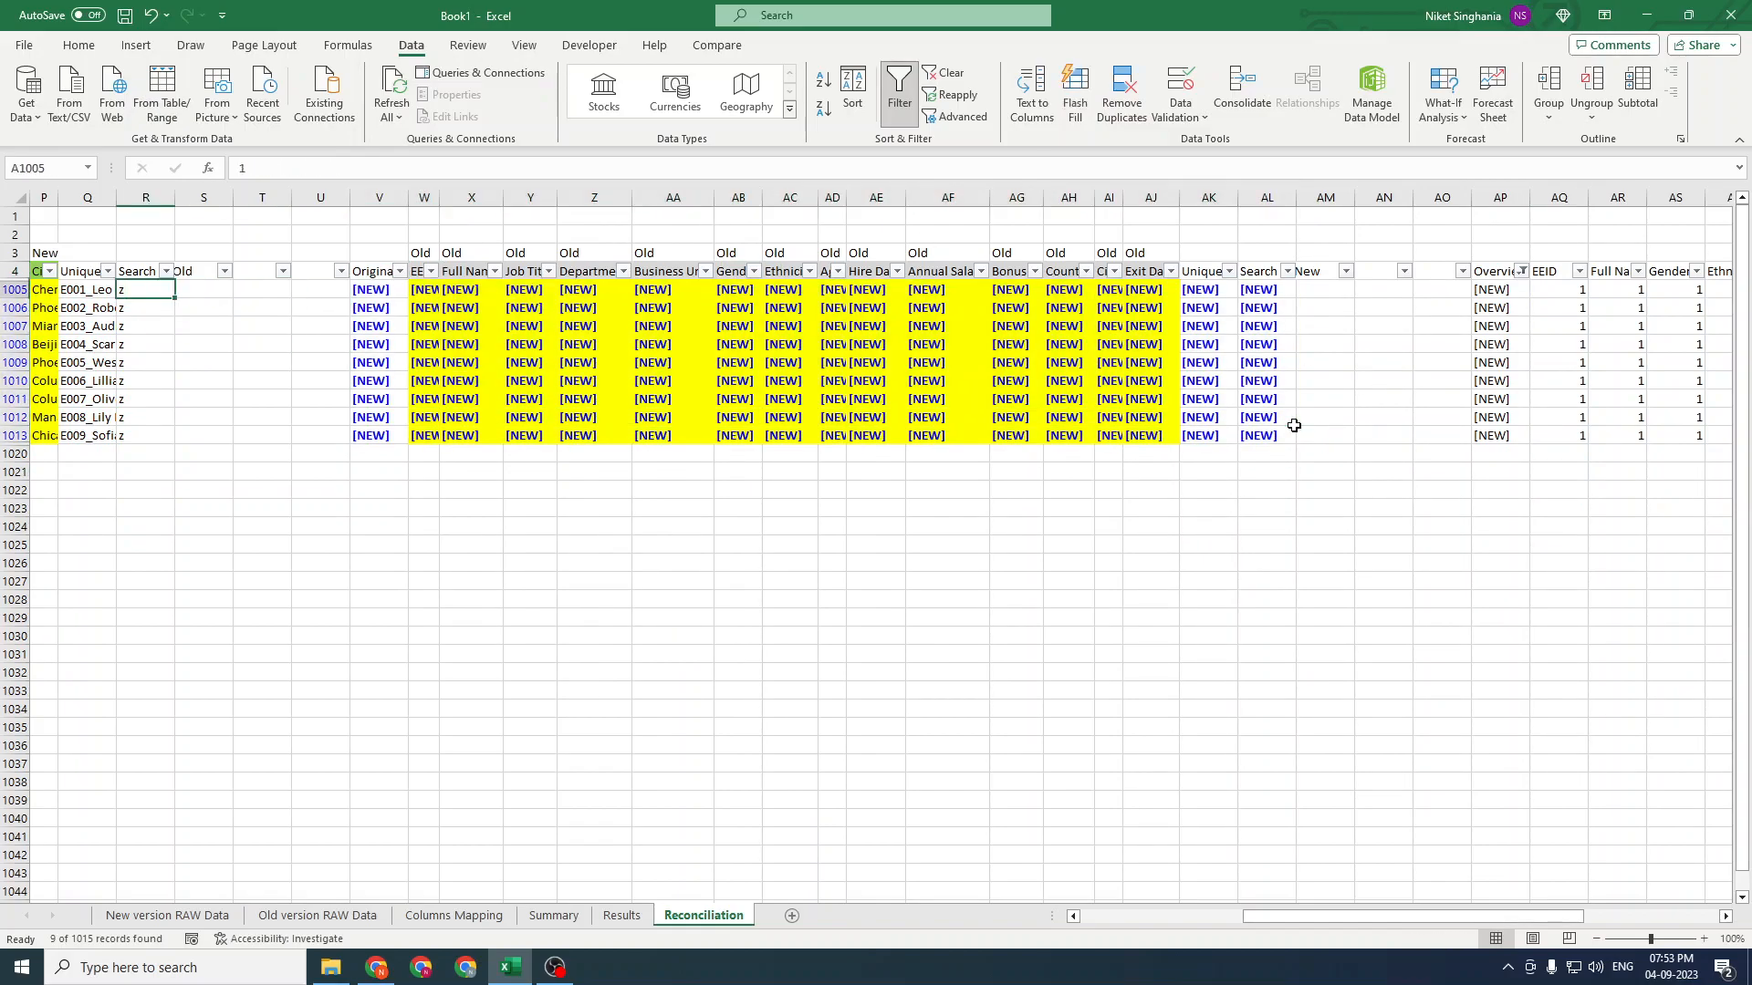
key(ctrl+Right)
key(ctrl+Right)
key(ctrl+Up)
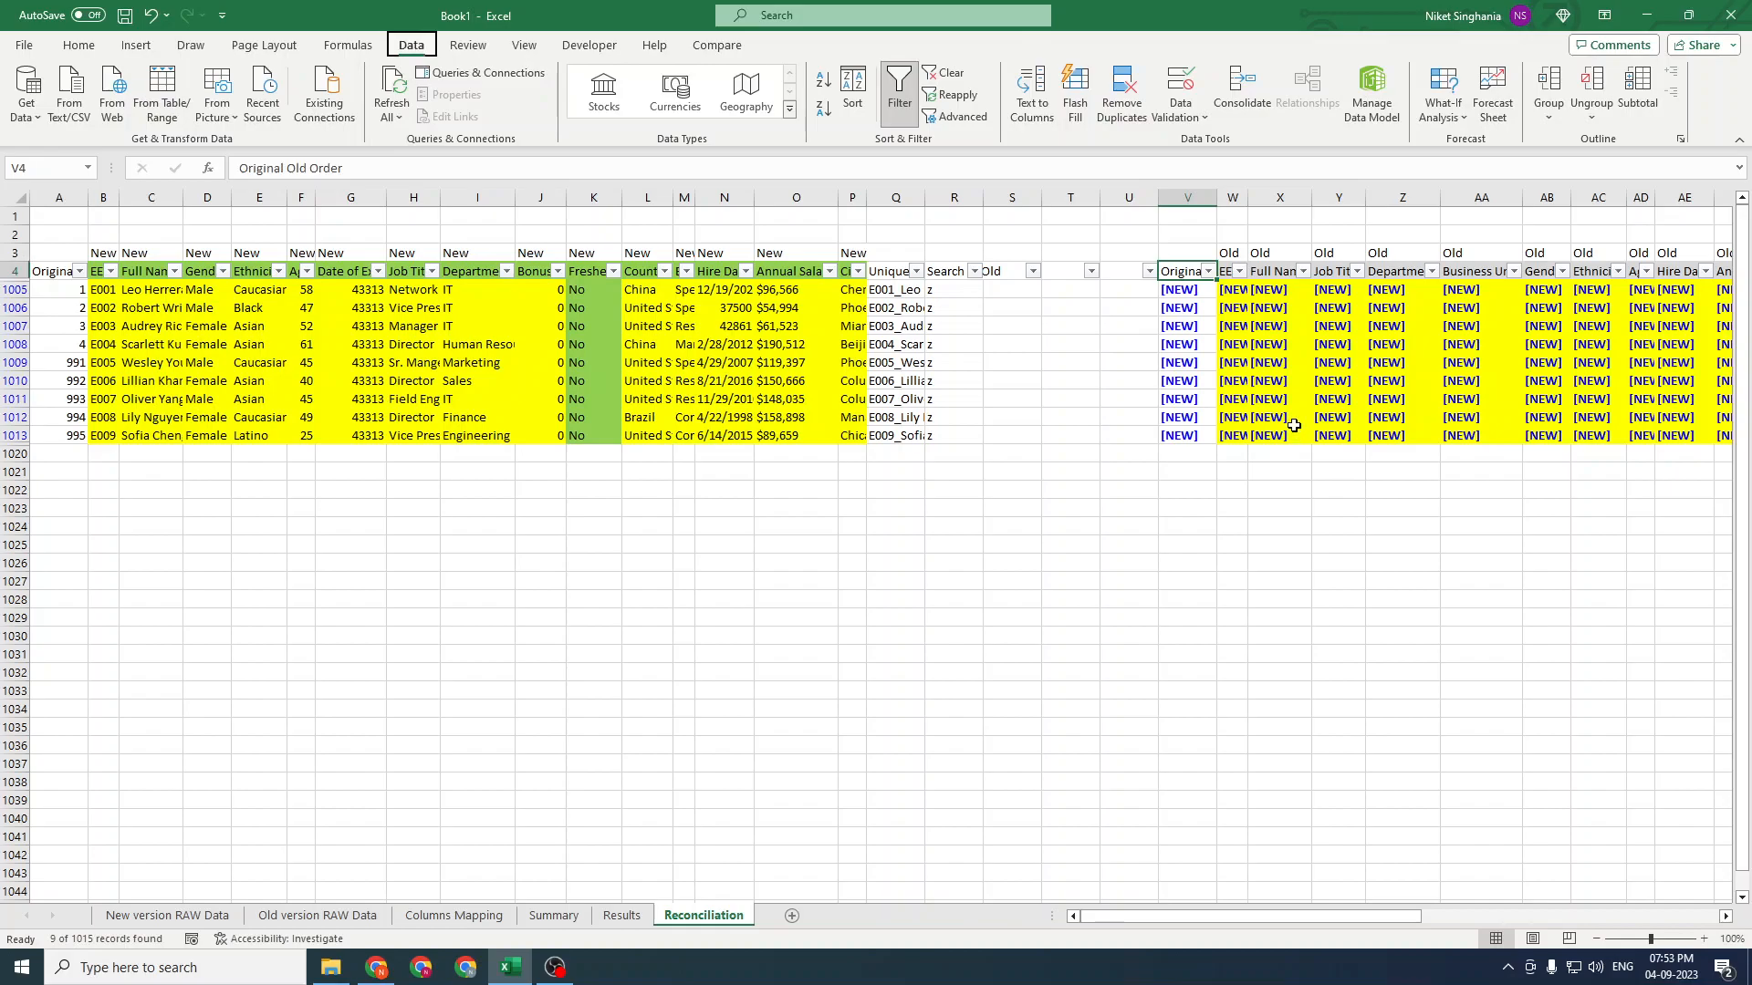
Clear all filters and review the full reconciliation, including the deleted and new rows
key(alt+a)
key(c)
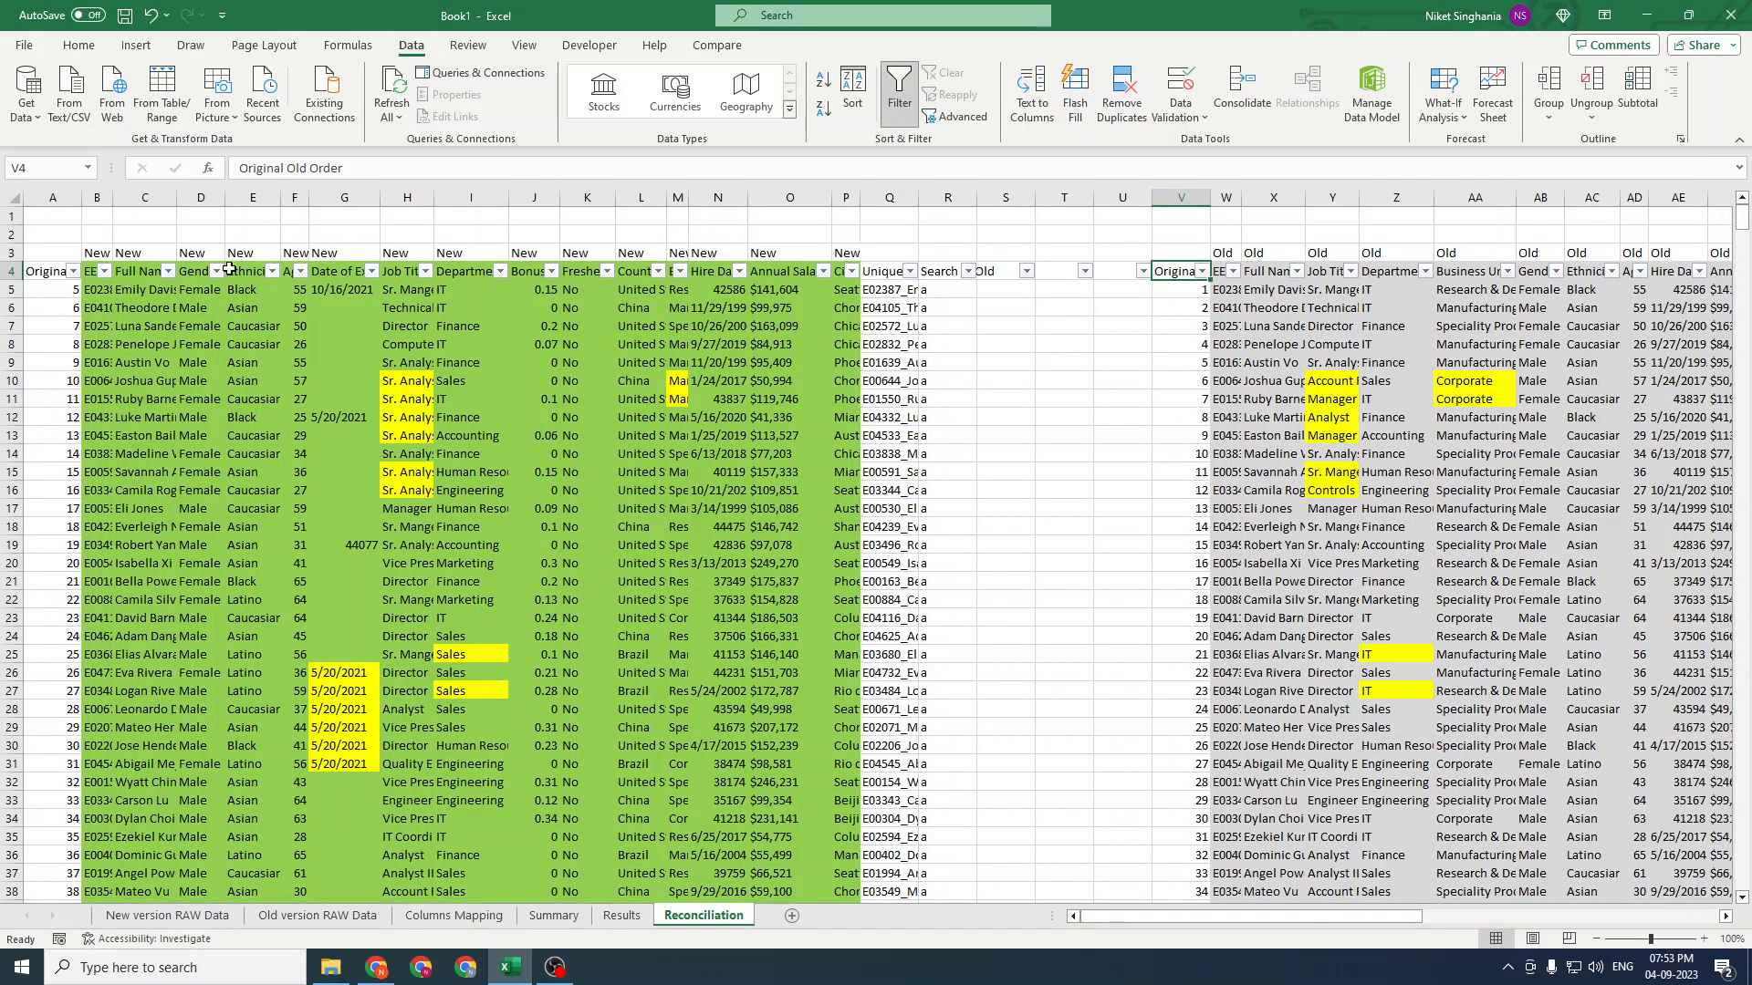
drag(93, 267, 940, 866)
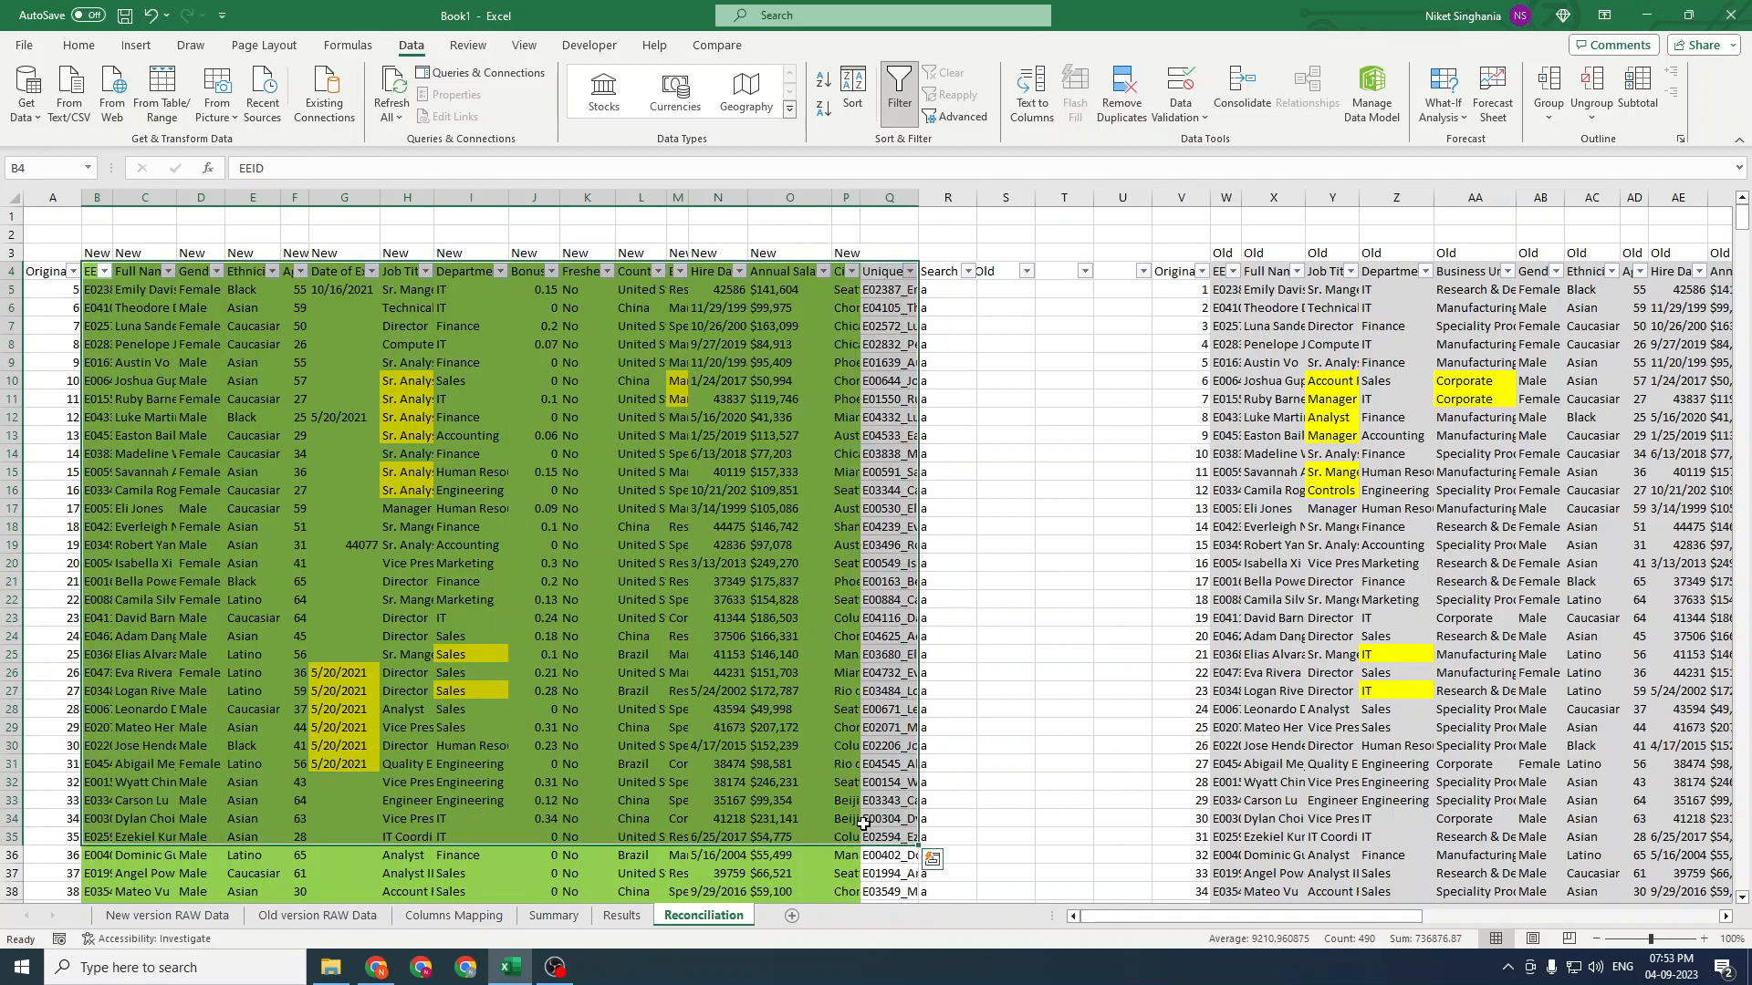
click(1005, 636)
drag(1164, 268, 1687, 805)
click(1214, 367)
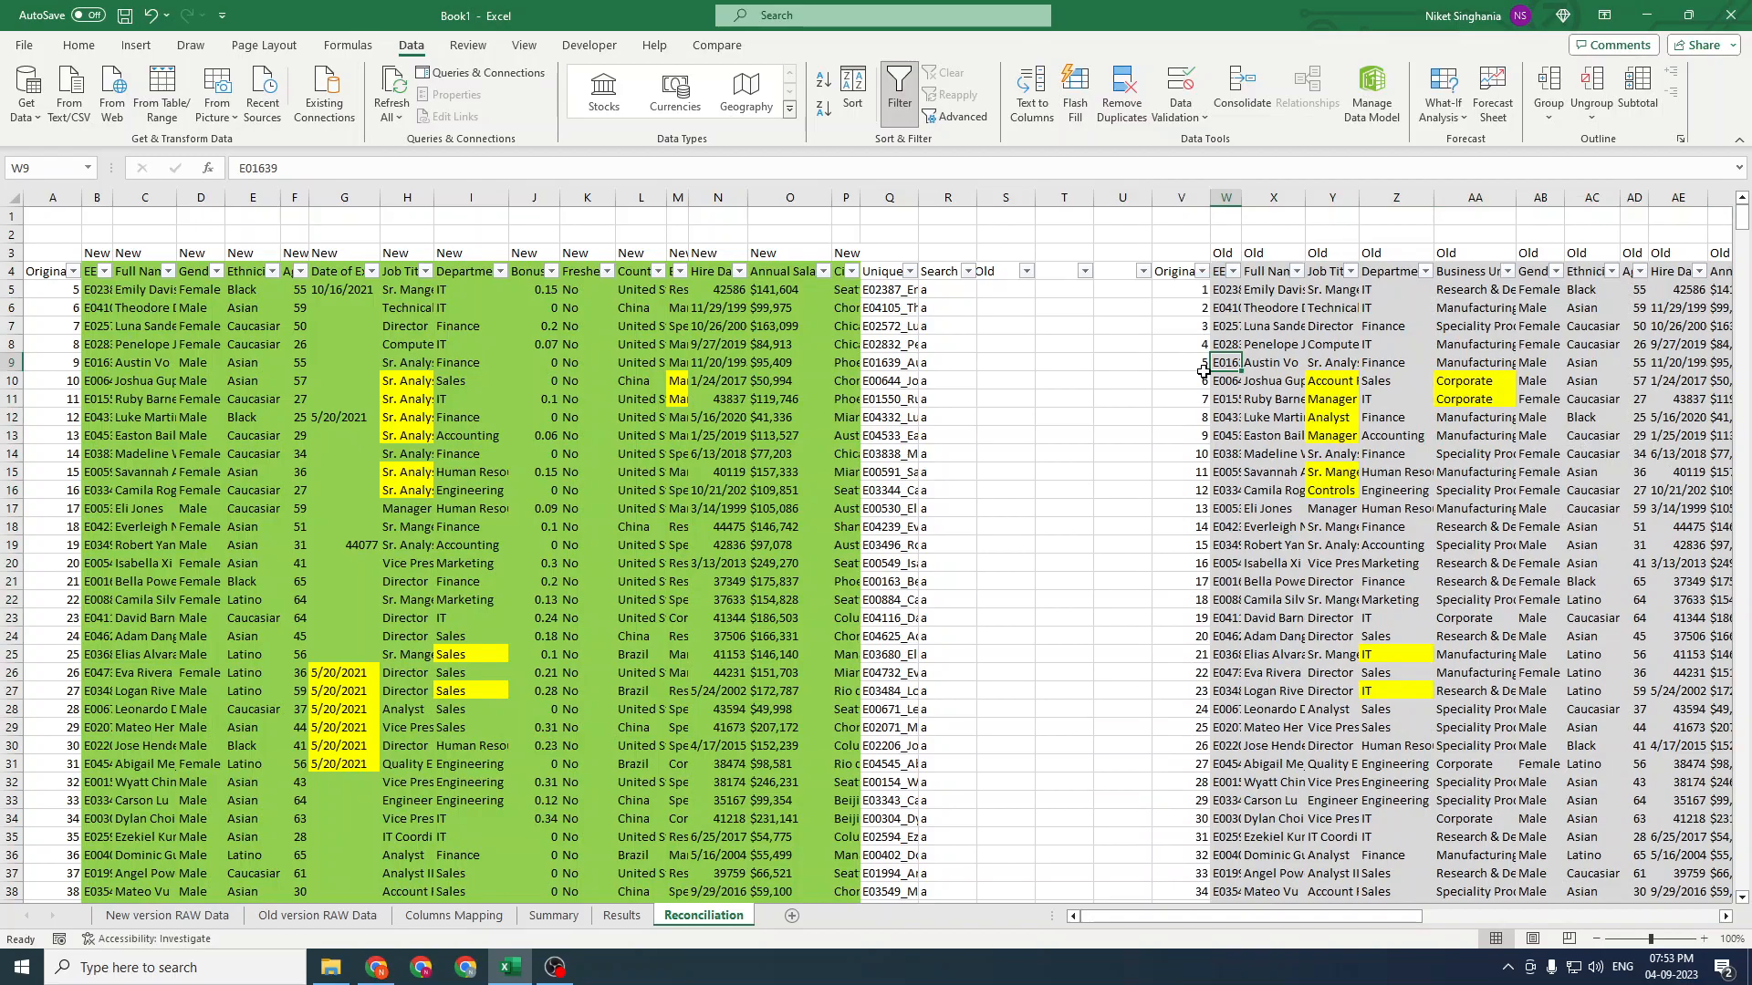
drag(1177, 271, 1476, 855)
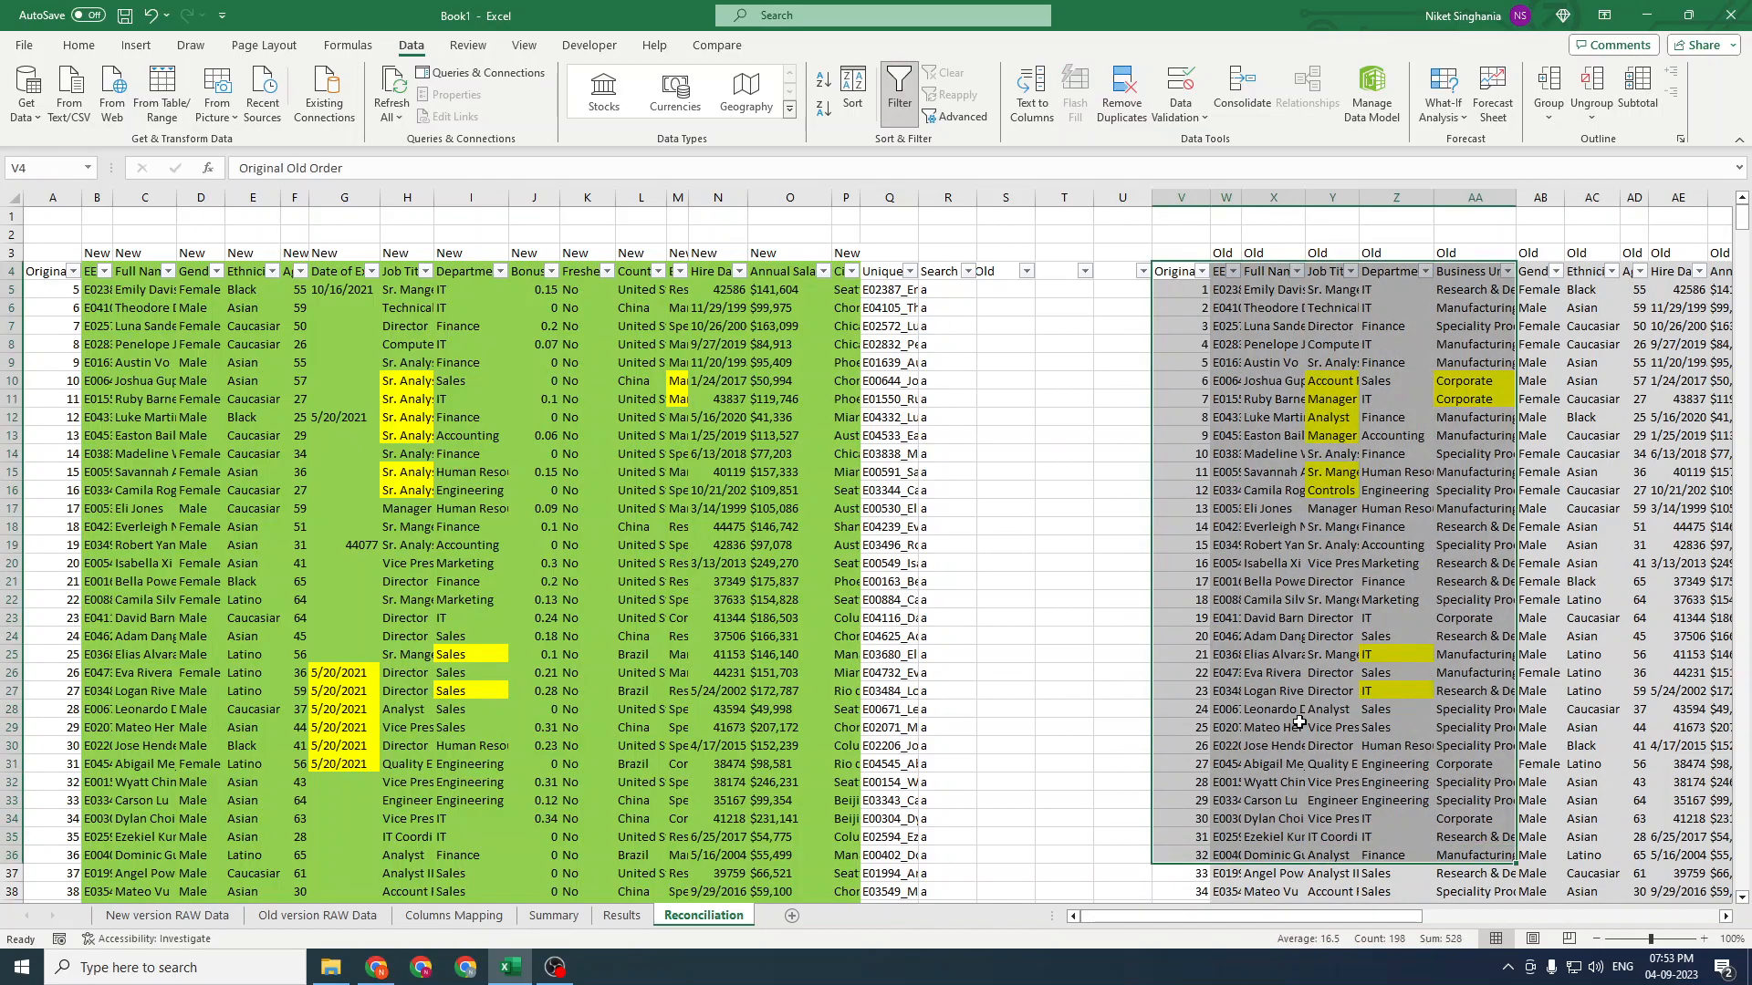
scroll(1299, 721, down, 20)
drag(1744, 282, 1743, 855)
scroll(1586, 767, down, 3)
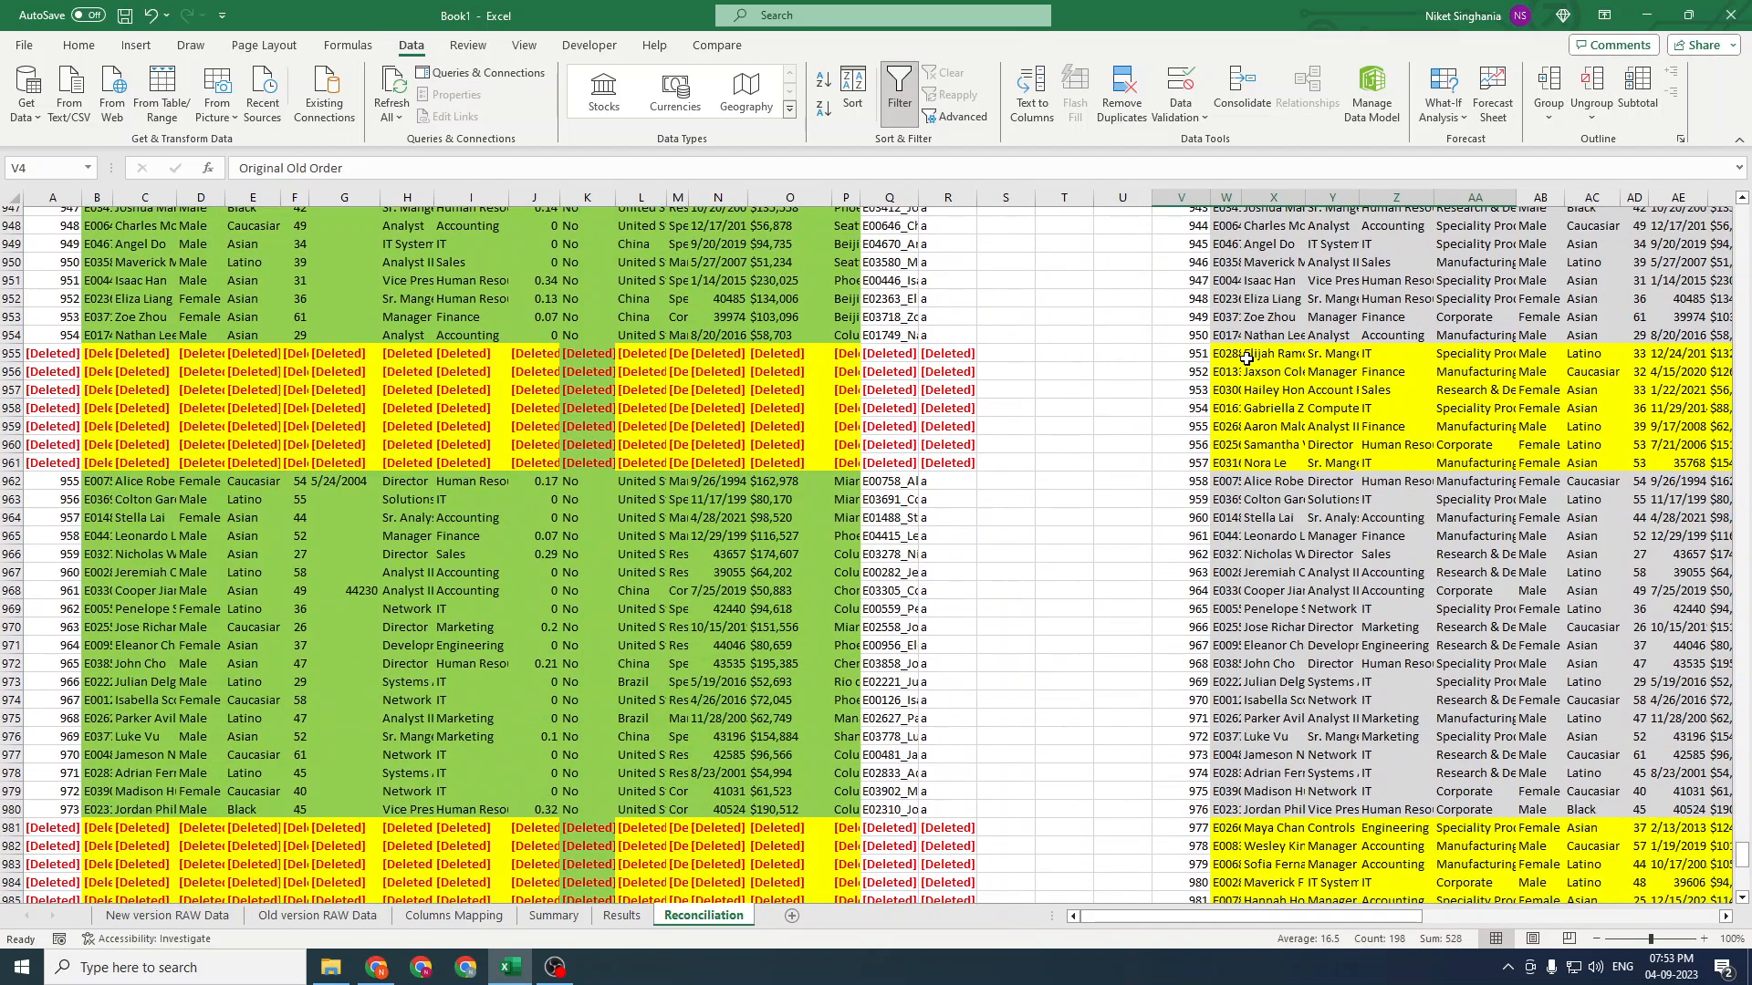
drag(1228, 354, 1542, 461)
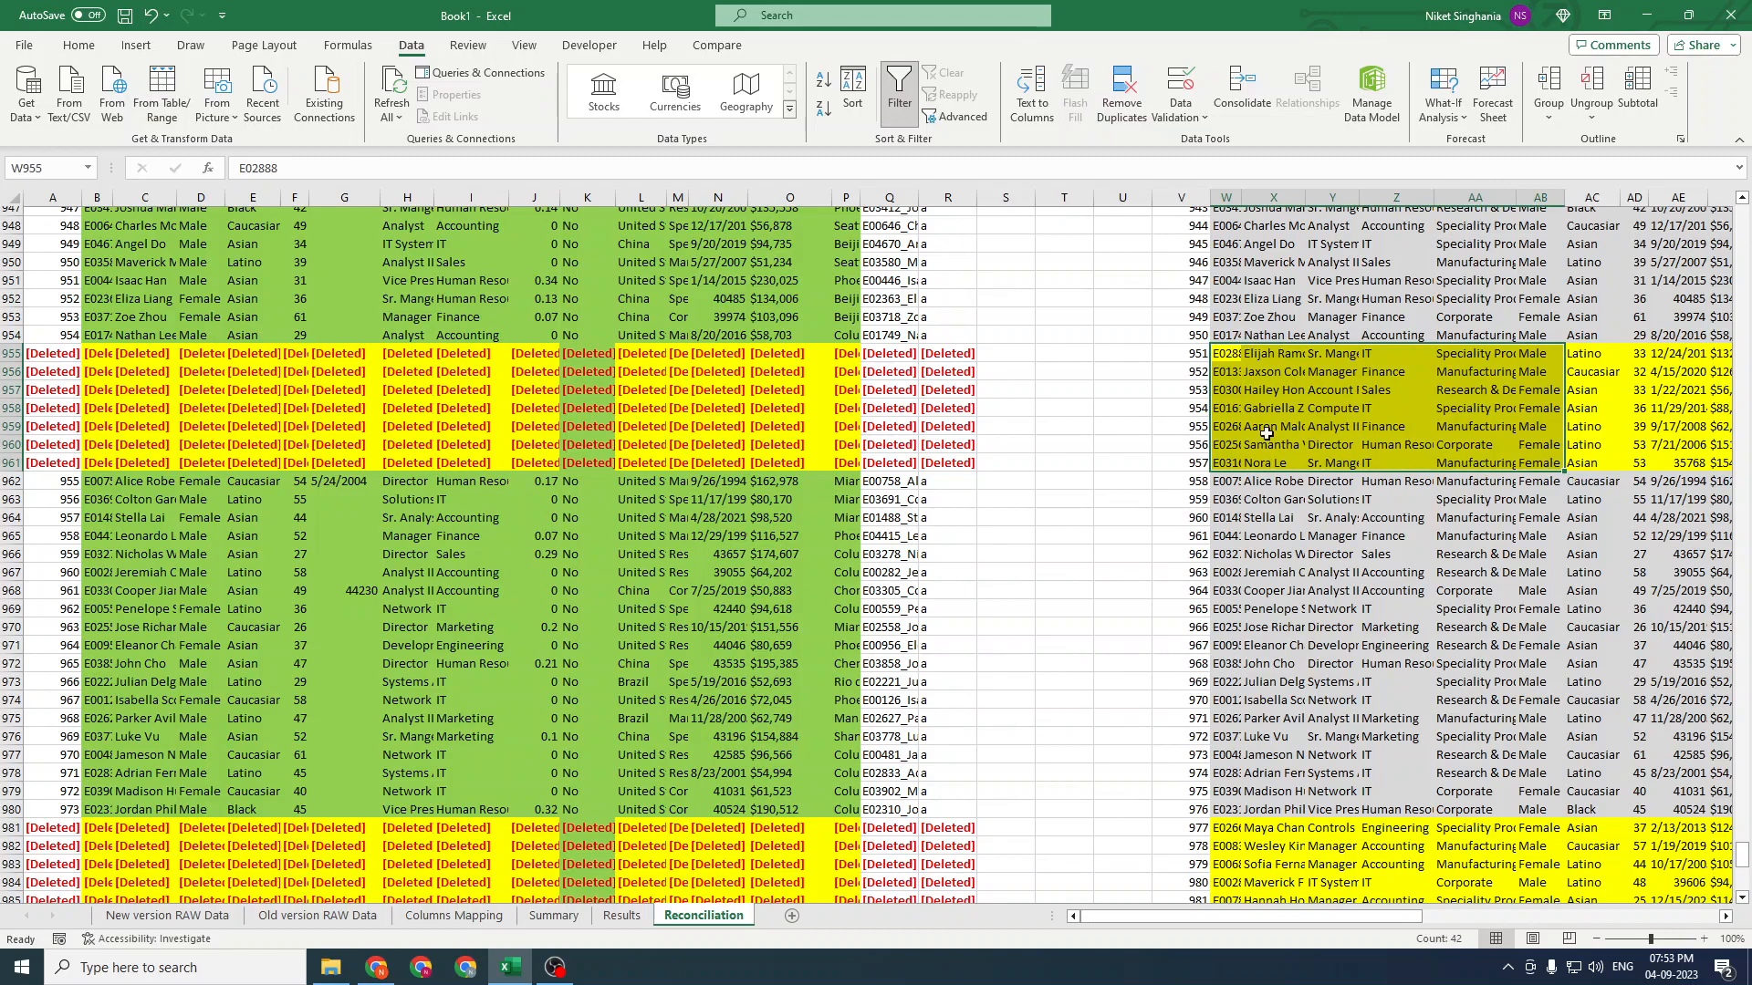
drag(786, 354, 786, 463)
key(shift+space)
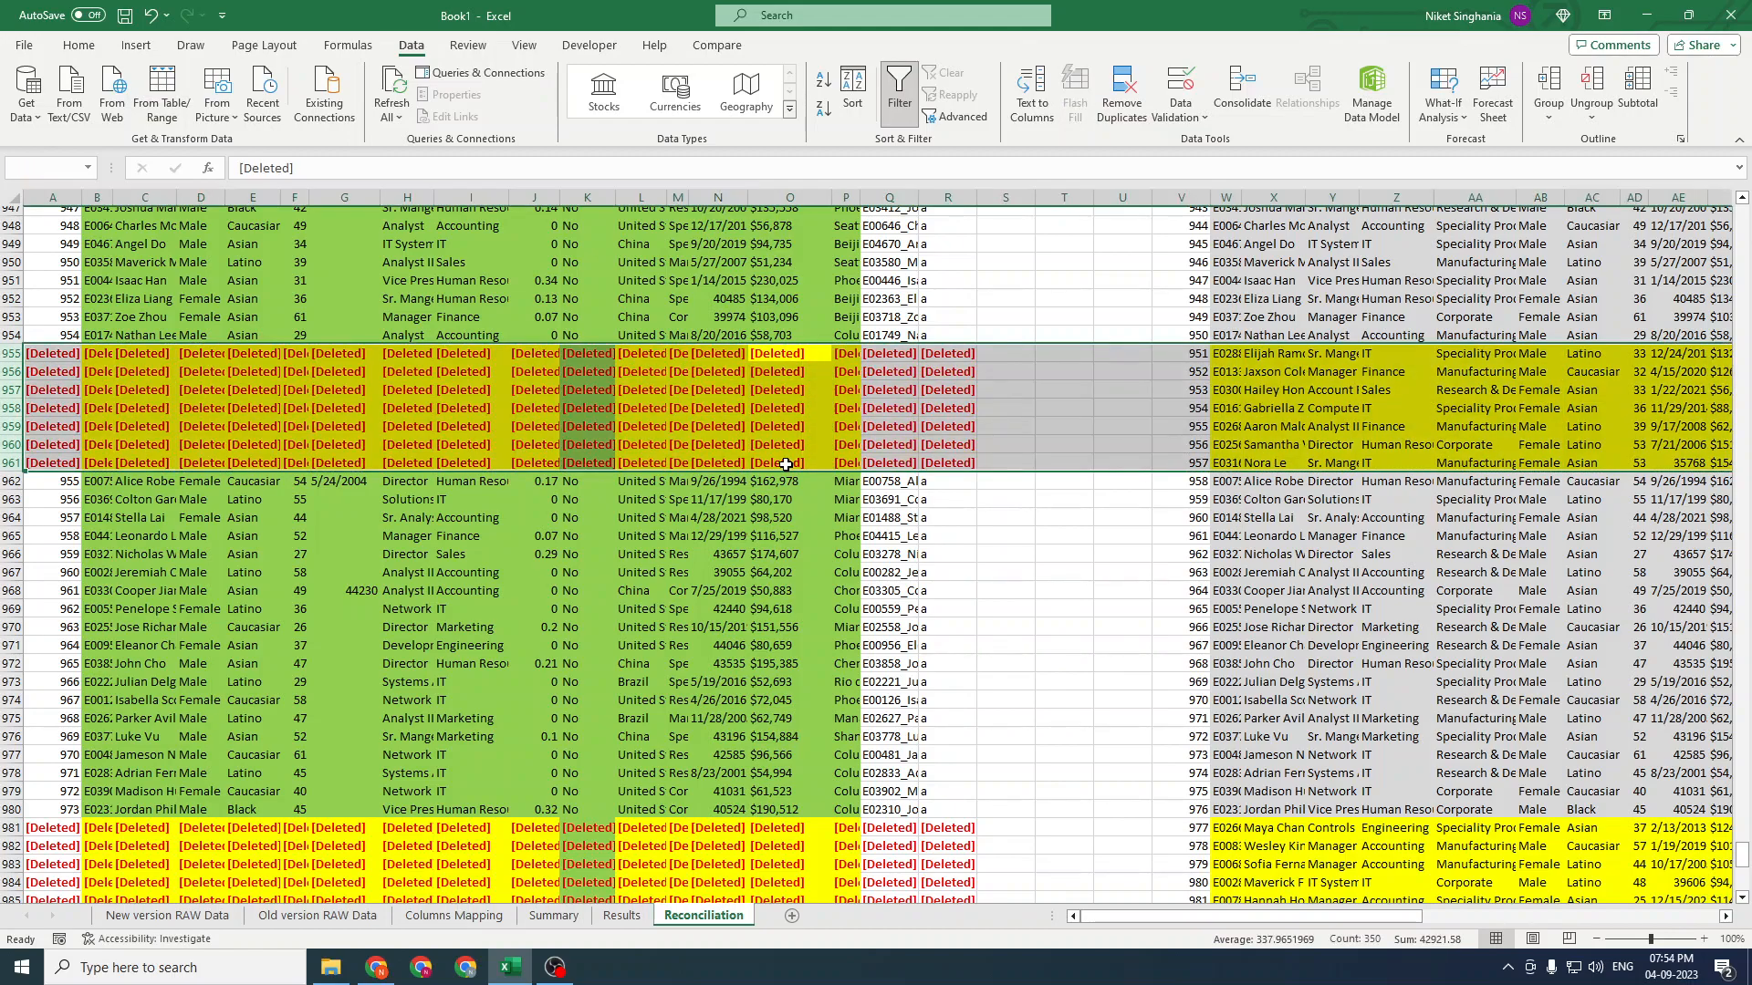
click(1260, 426)
scroll(1270, 484, down, 9)
scroll(1270, 486, down, 3)
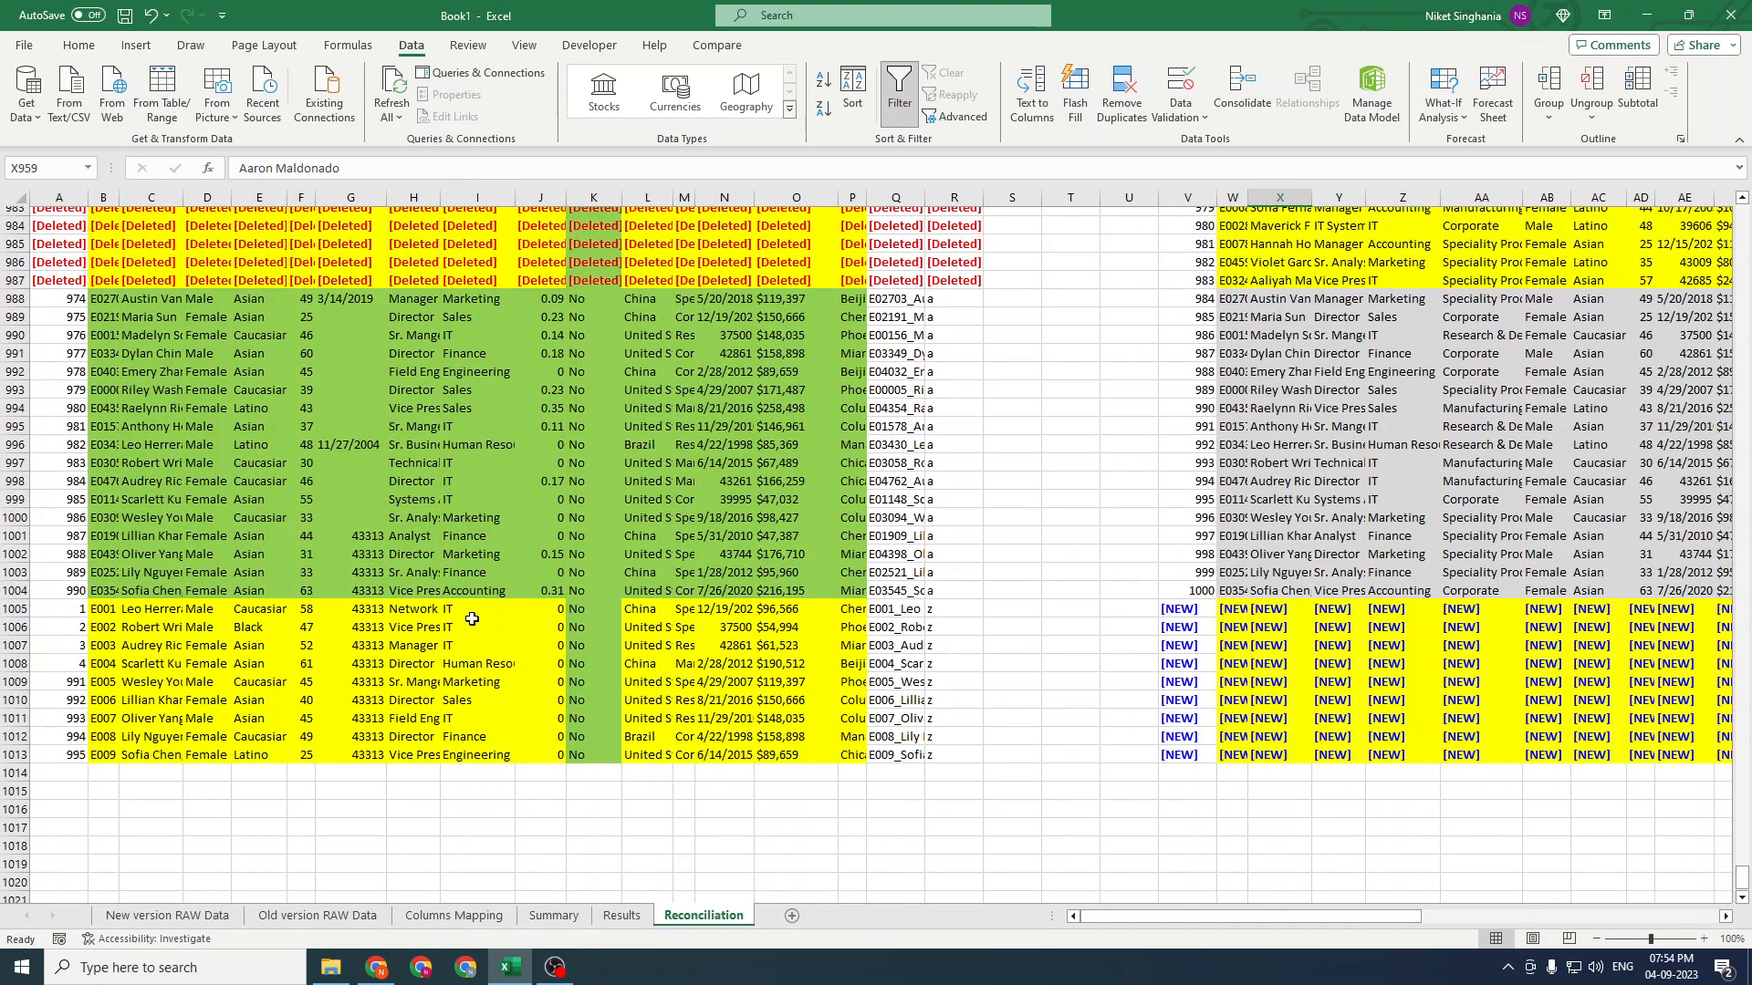
drag(52, 602, 982, 756)
click(1277, 736)
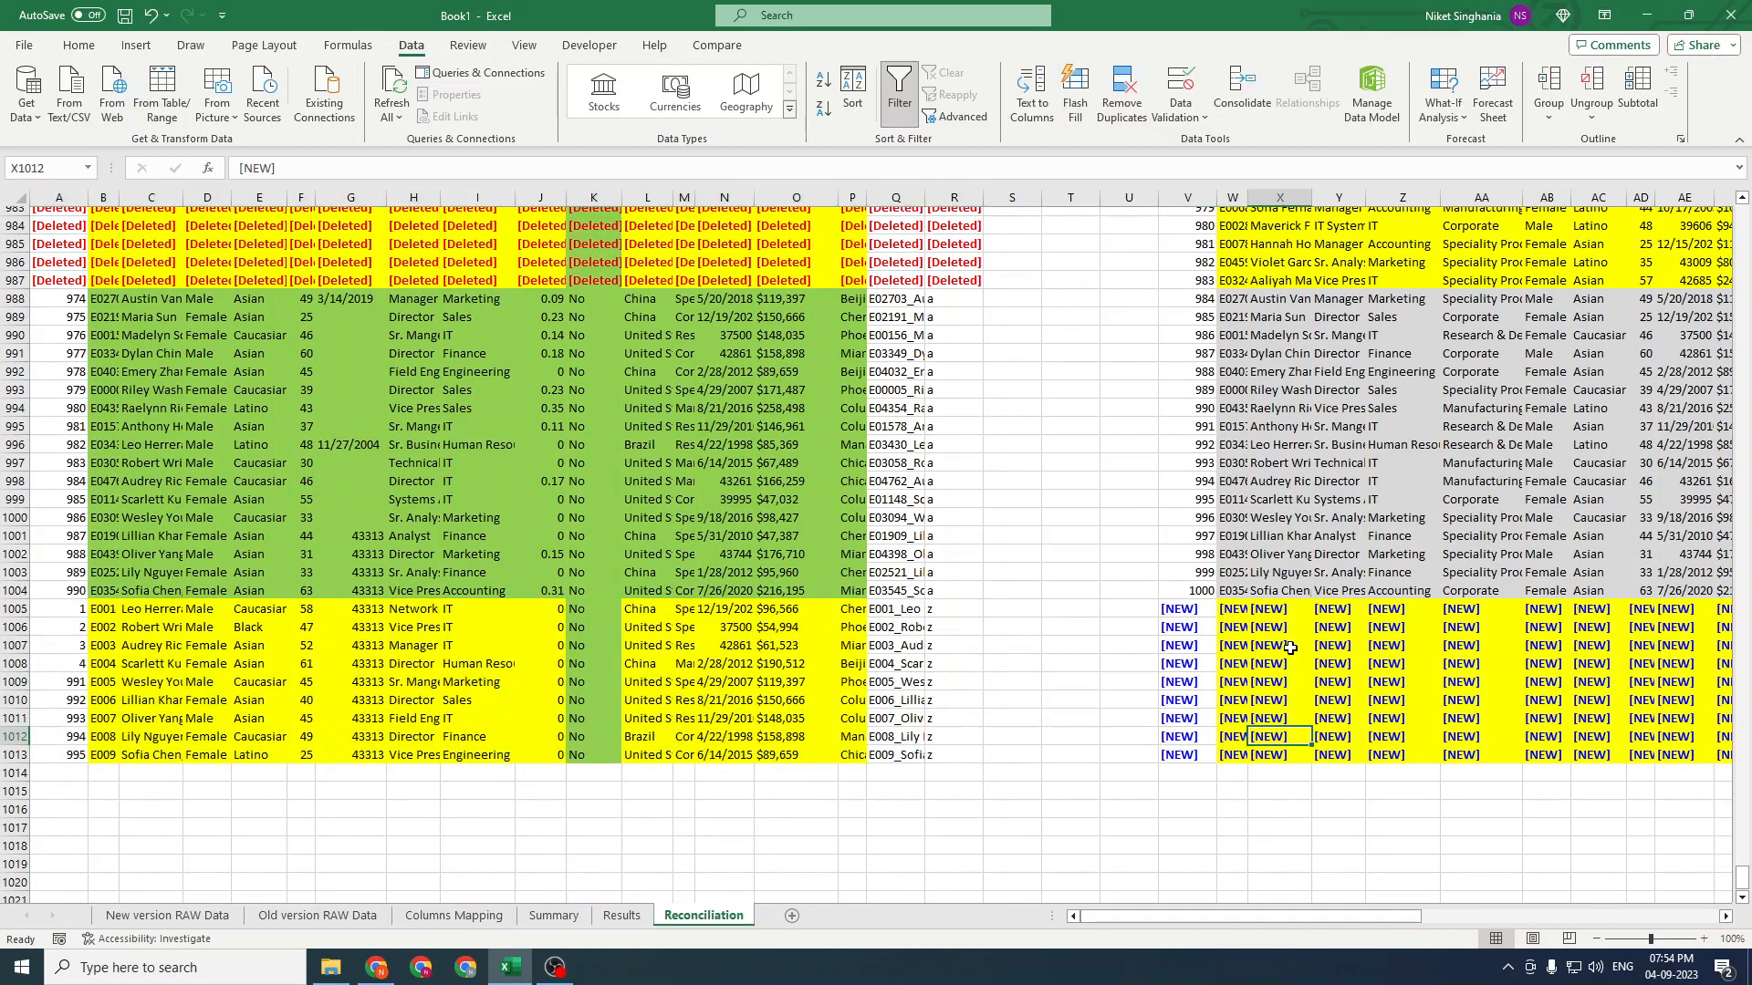
Open the Results sheet and examine its header rows and Check columns
click(633, 921)
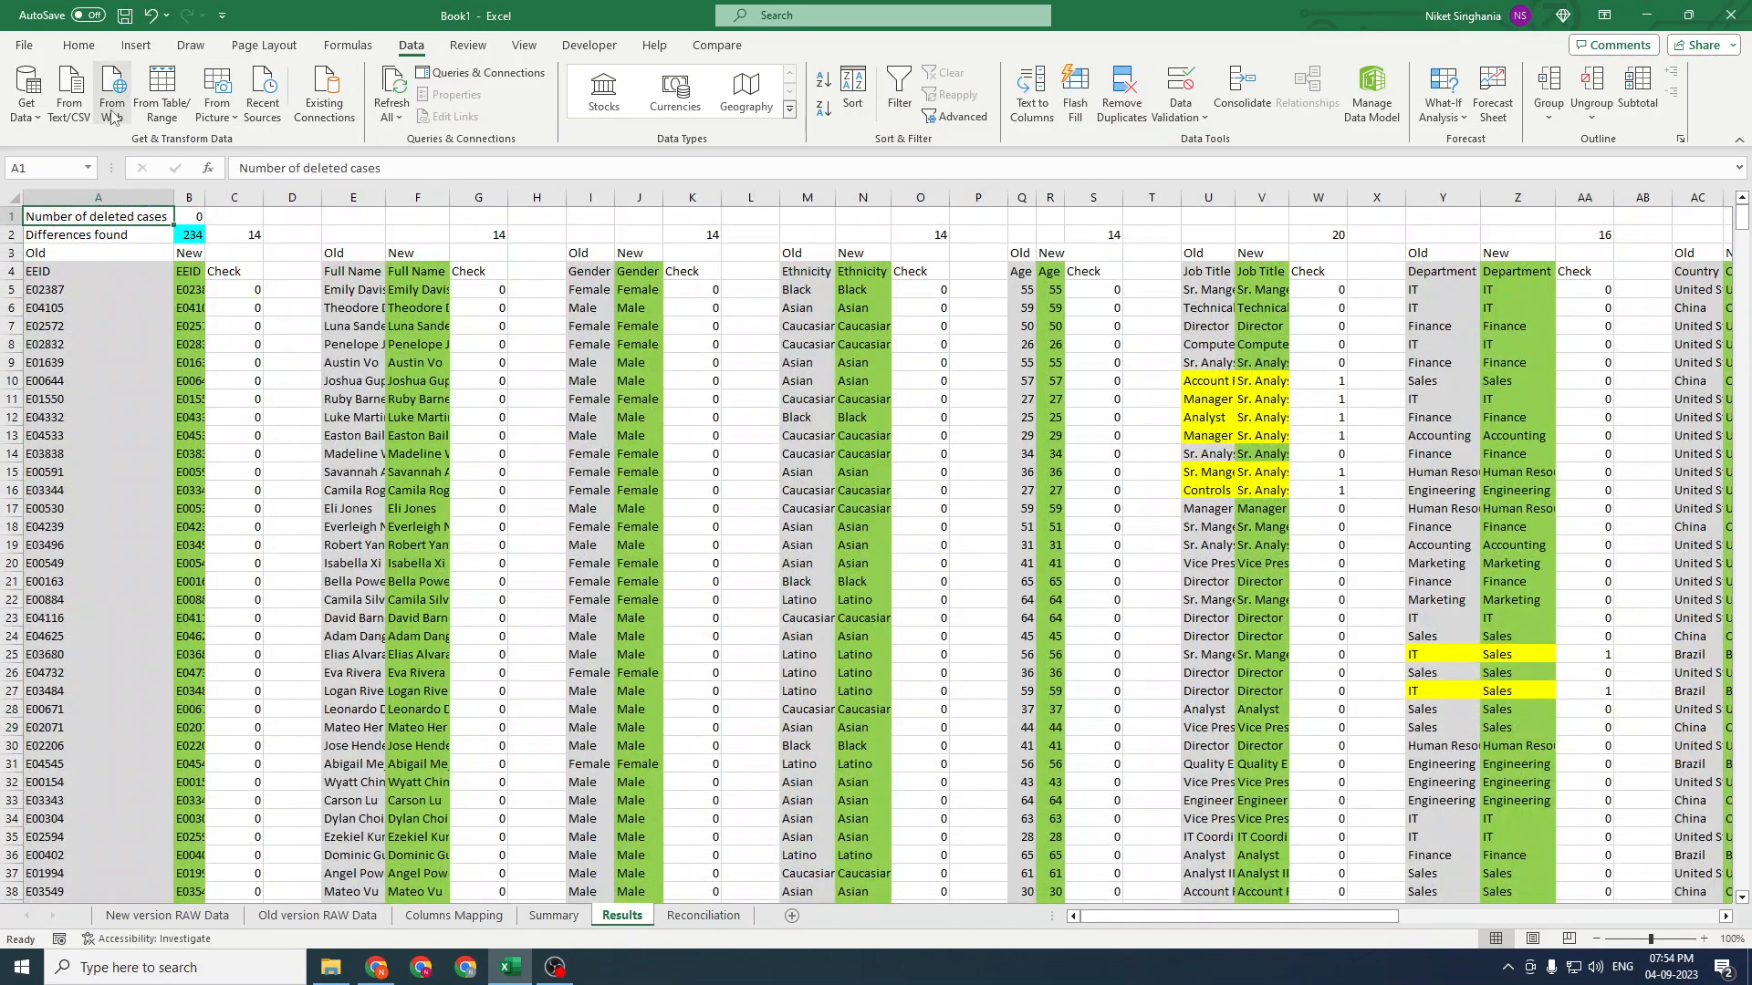
drag(96, 198, 221, 200)
click(771, 290)
click(1228, 381)
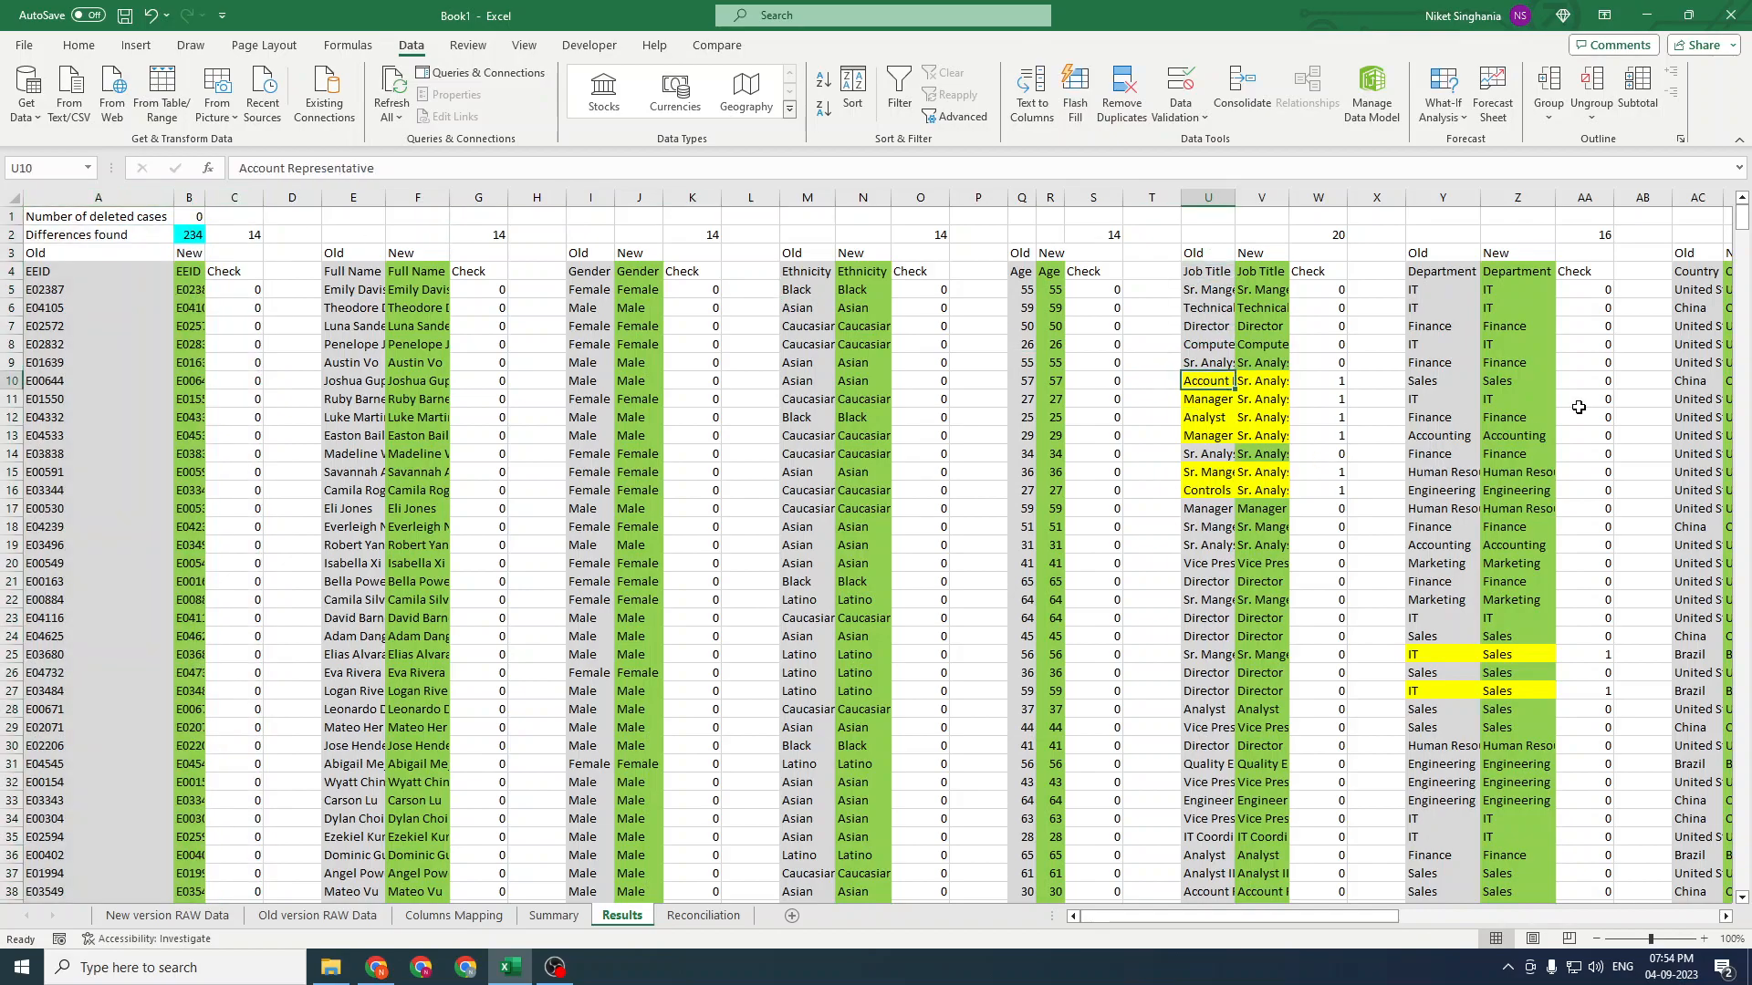
key(Right)
key(Up)
key(Up)
key(Up)
key(Up)
key(Up)
key(Up)
key(Up)
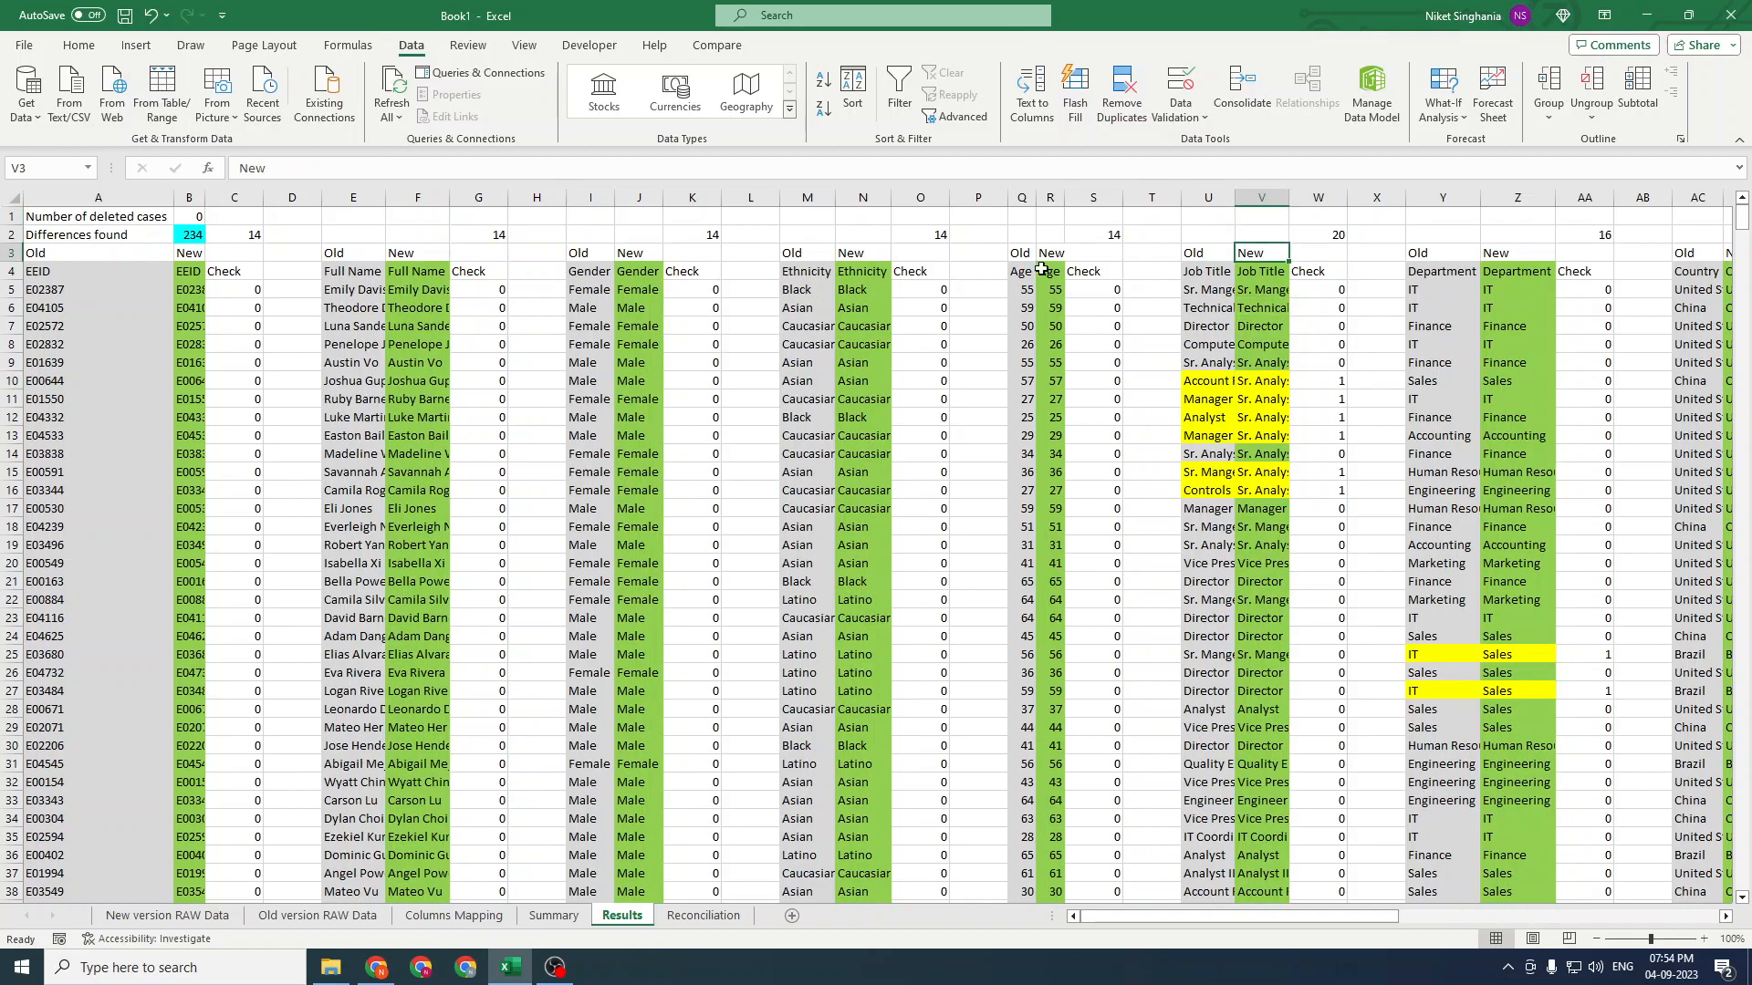
Paste onto the old and new header pairs of the Full Name, Gender, Ethnicity and Age columns
click(243, 231)
drag(115, 270, 212, 273)
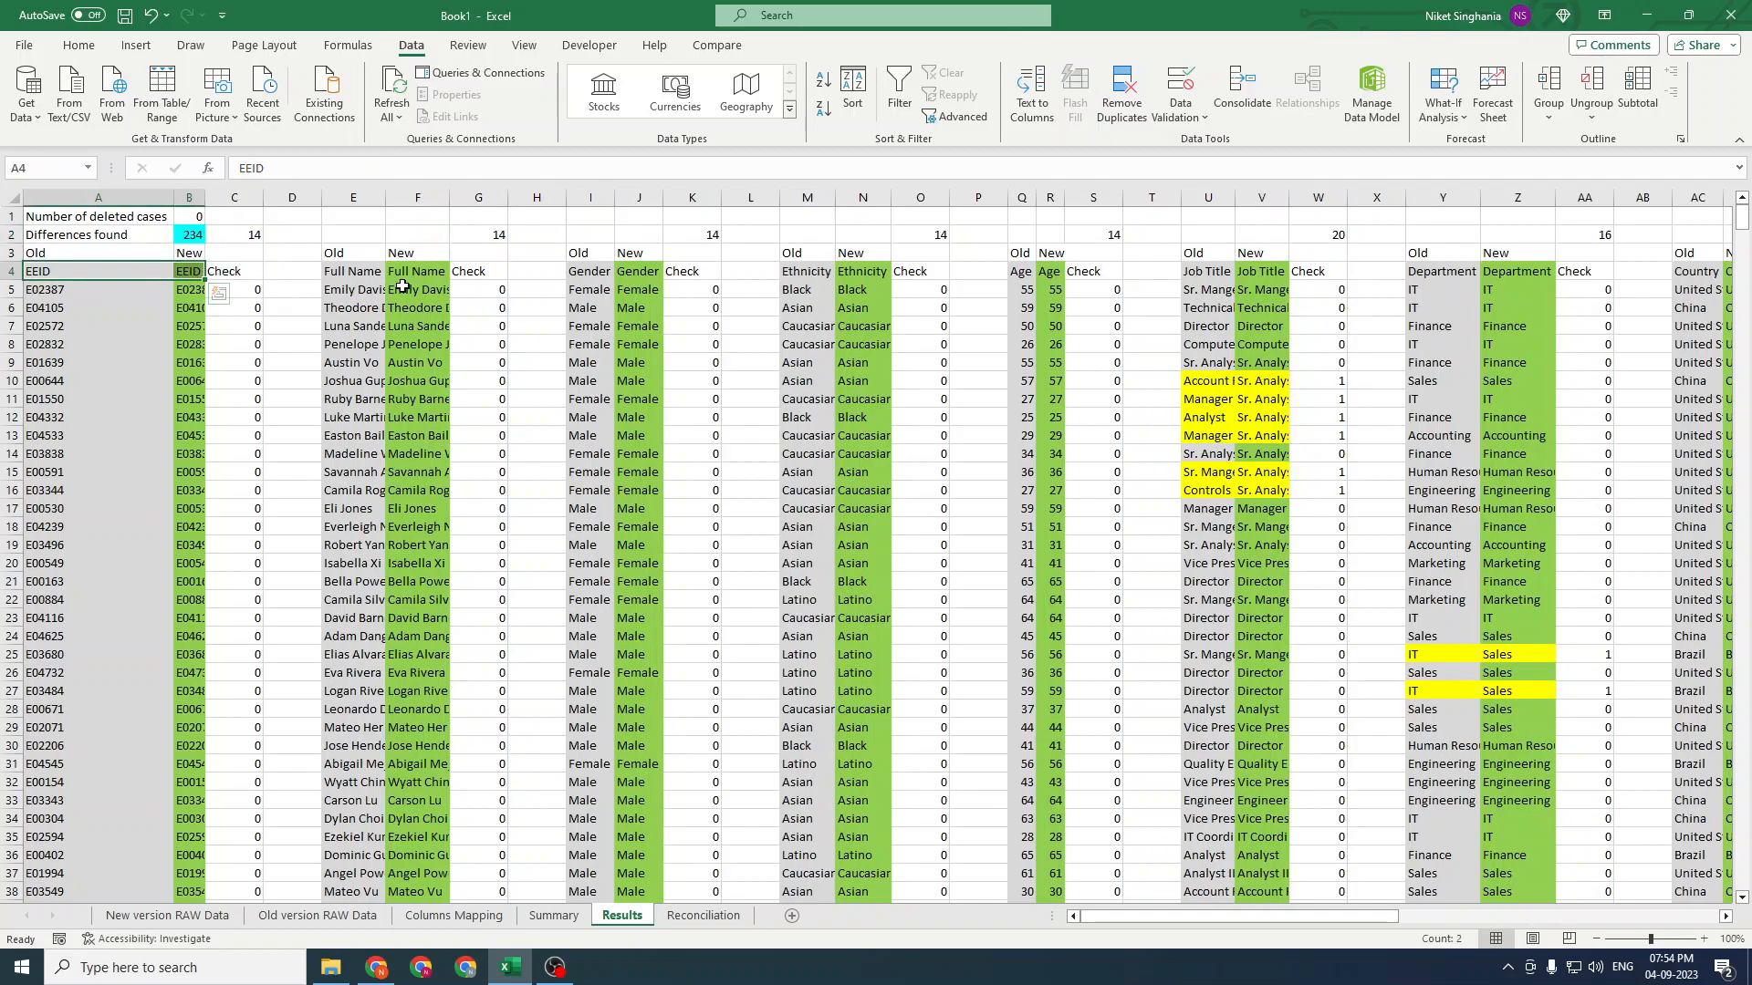
drag(361, 272, 429, 272)
key(ctrl+v)
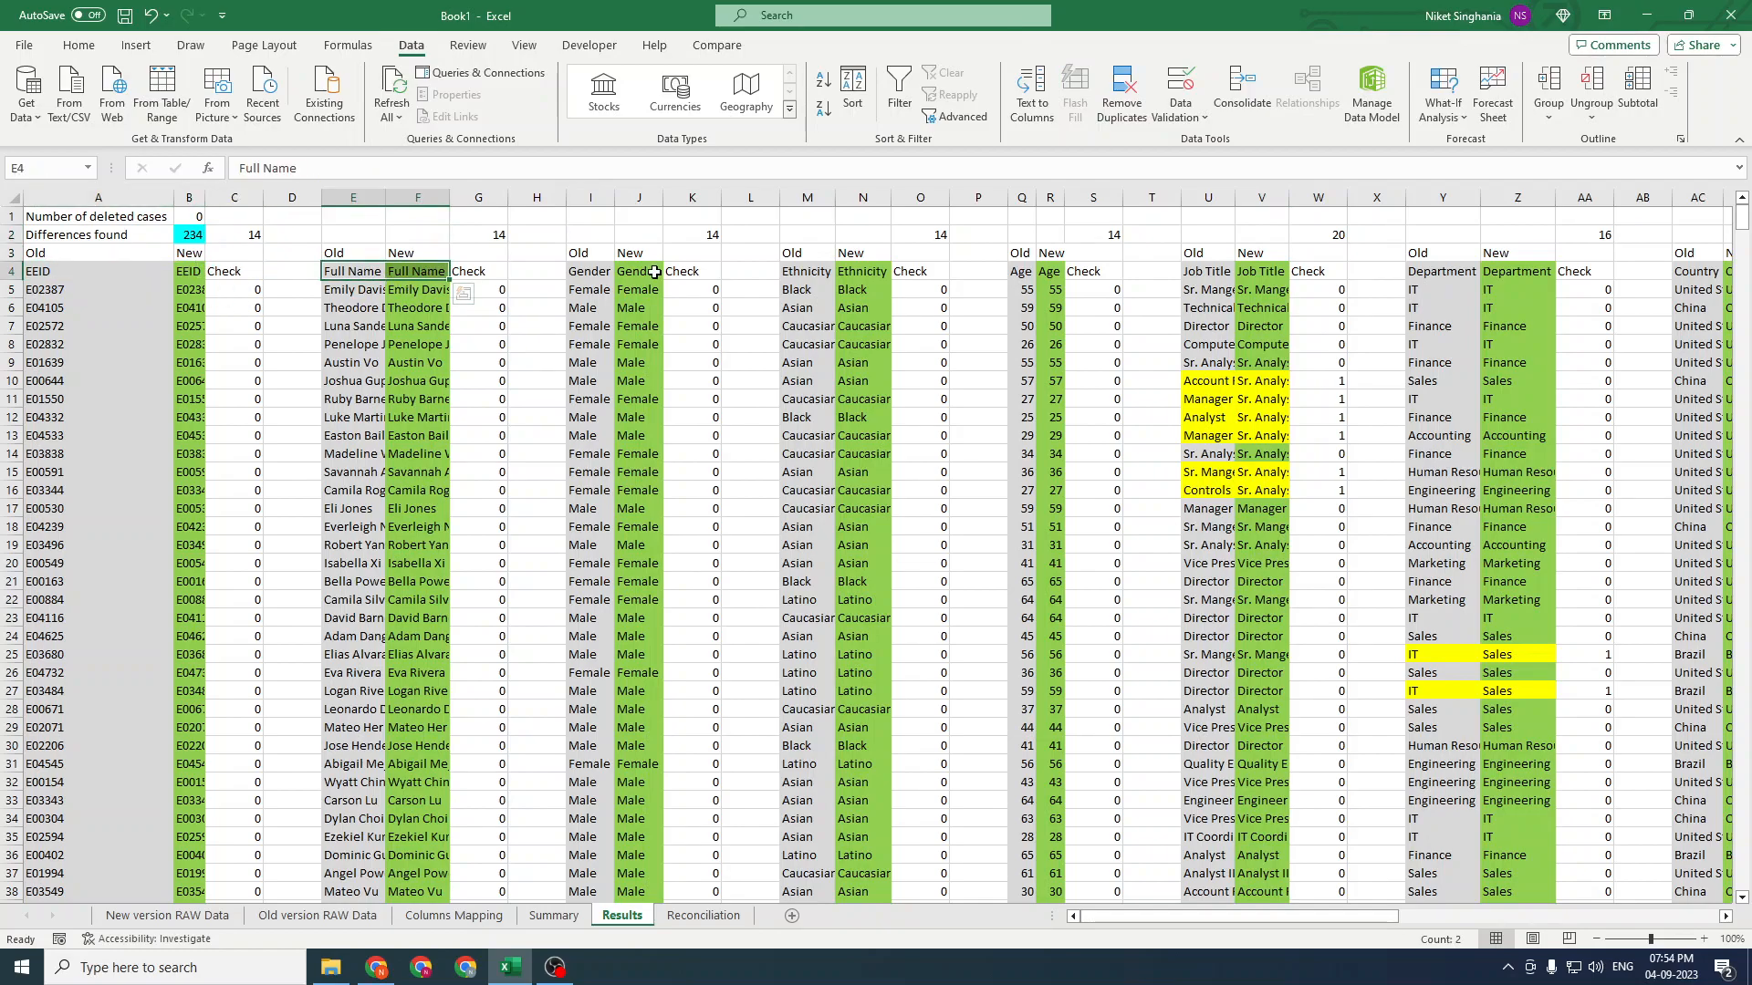
drag(588, 272, 639, 272)
key(ctrl+v)
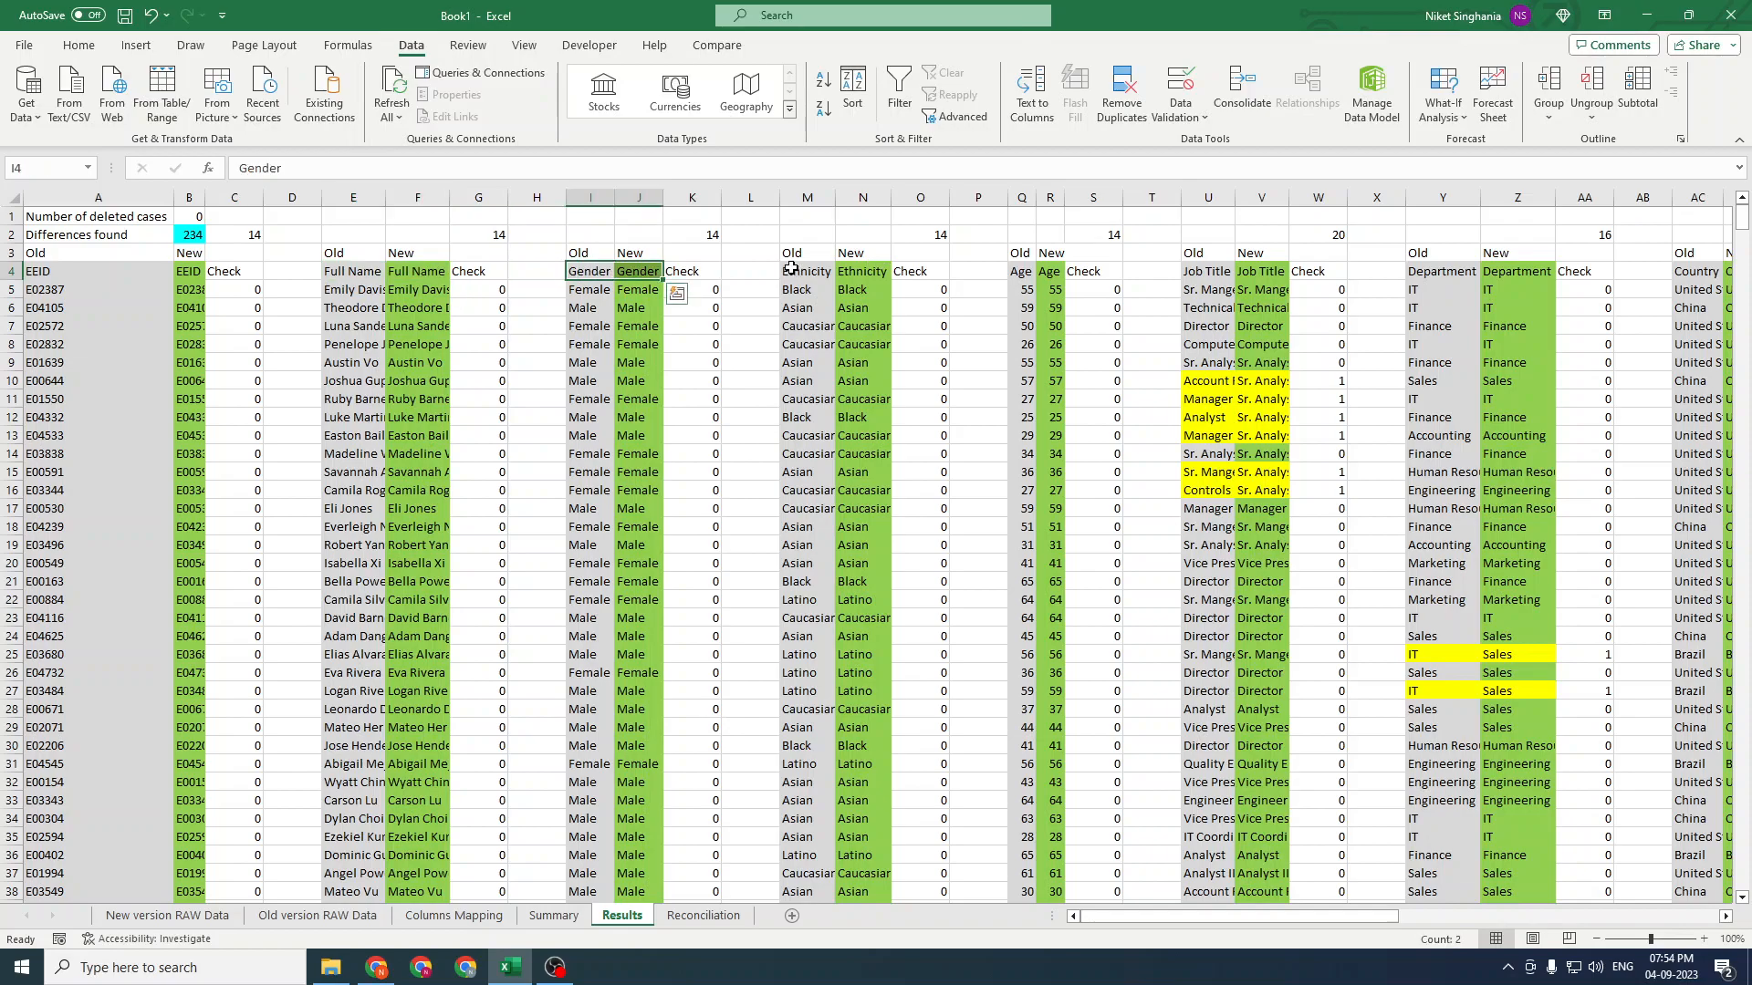
drag(791, 271, 854, 271)
key(ctrl+v)
drag(1021, 271, 1051, 273)
key(ctrl+v)
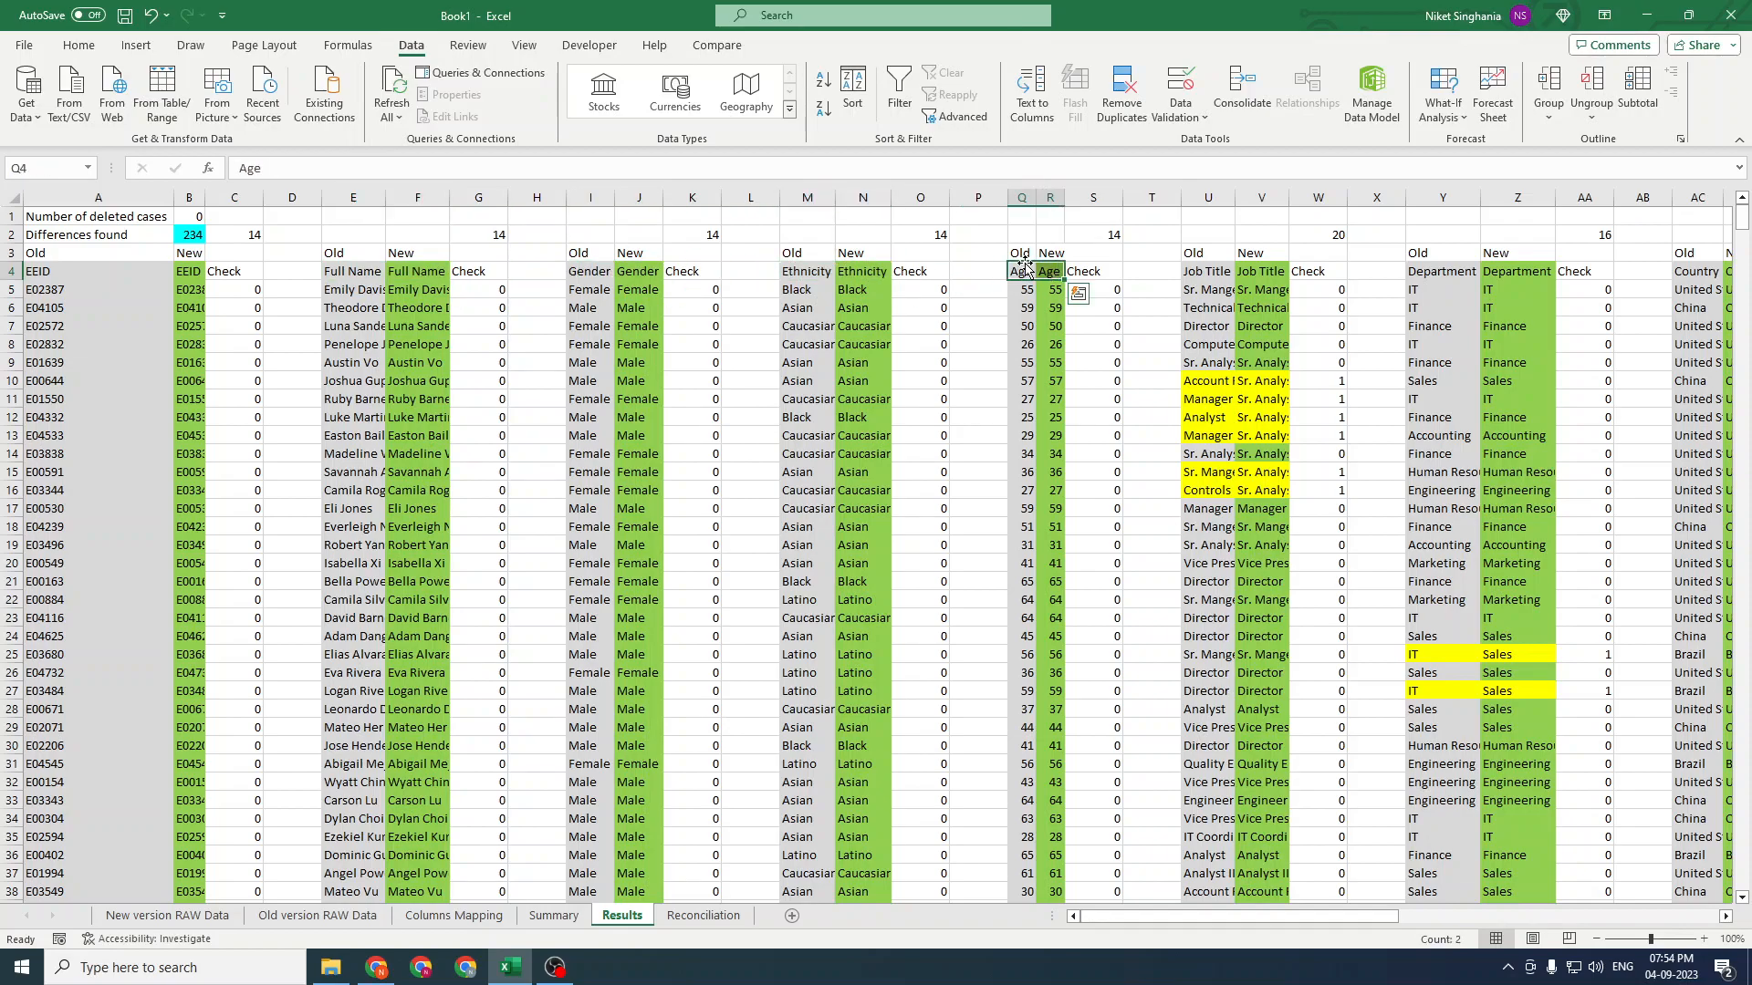
Examine the Job Title header cells and their Check column
drag(1213, 269, 1310, 271)
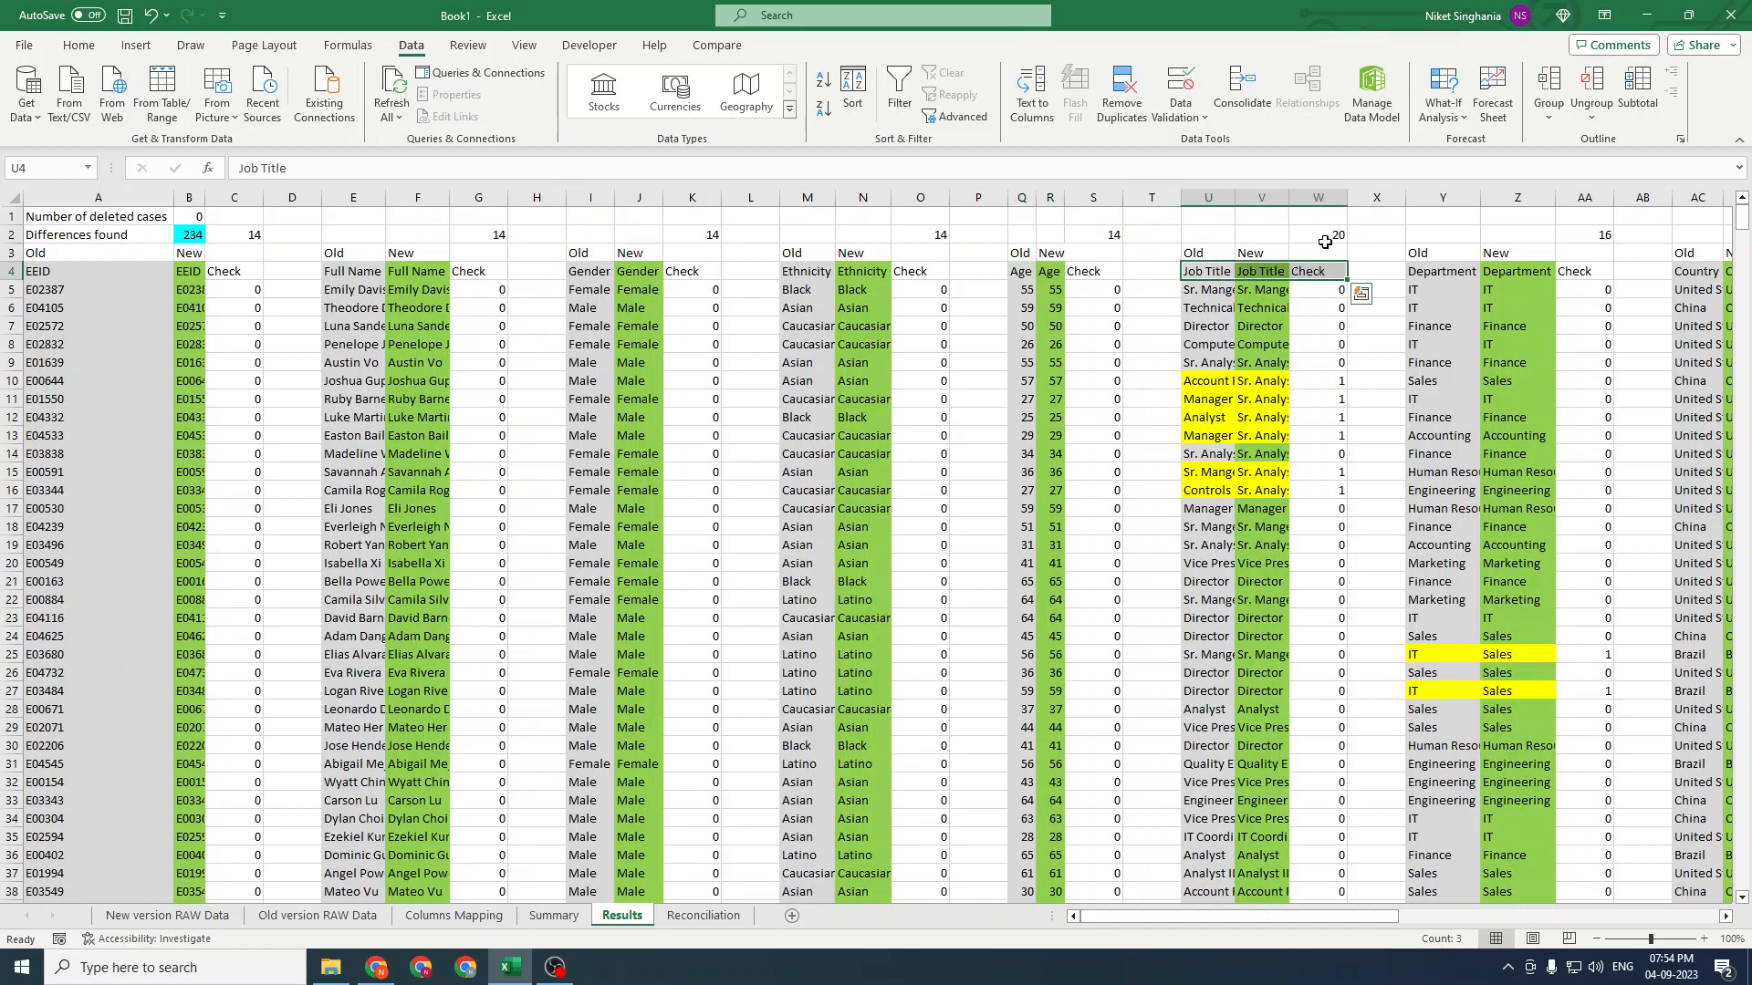
click(1275, 271)
key(Right)
key(Right)
key(Left)
key(Left)
key(Left)
key(Left)
key(Left)
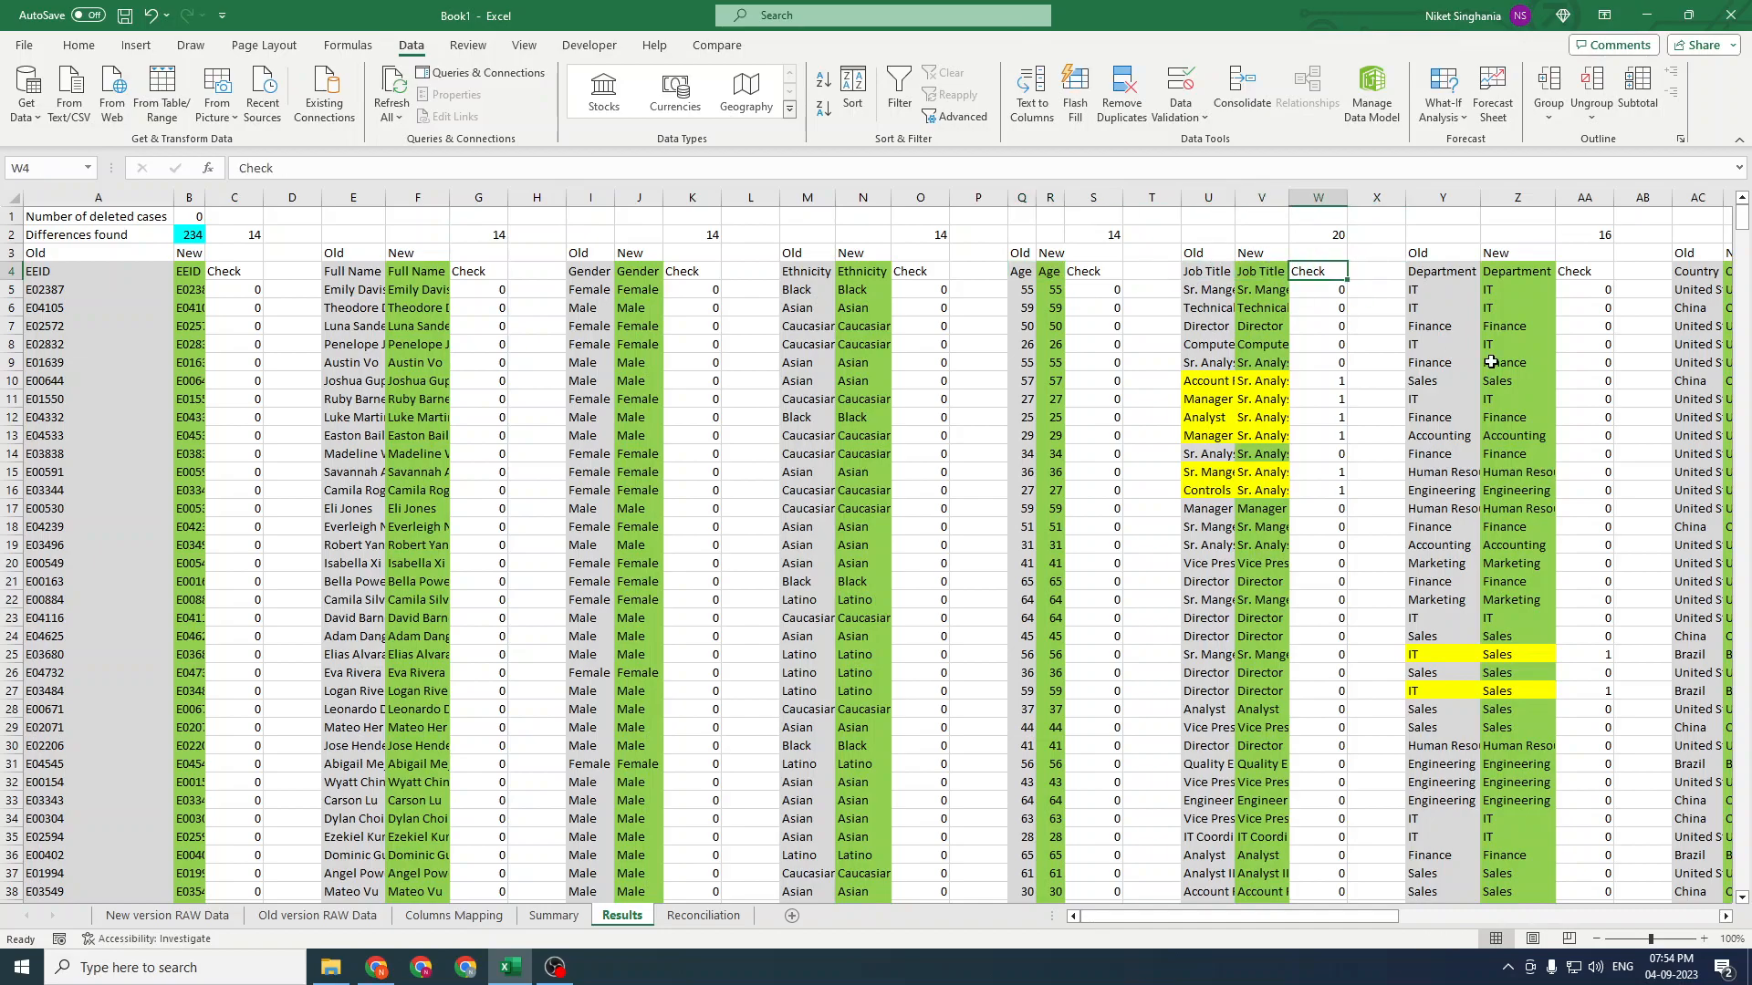
key(Right)
key(Right)
key(Right)
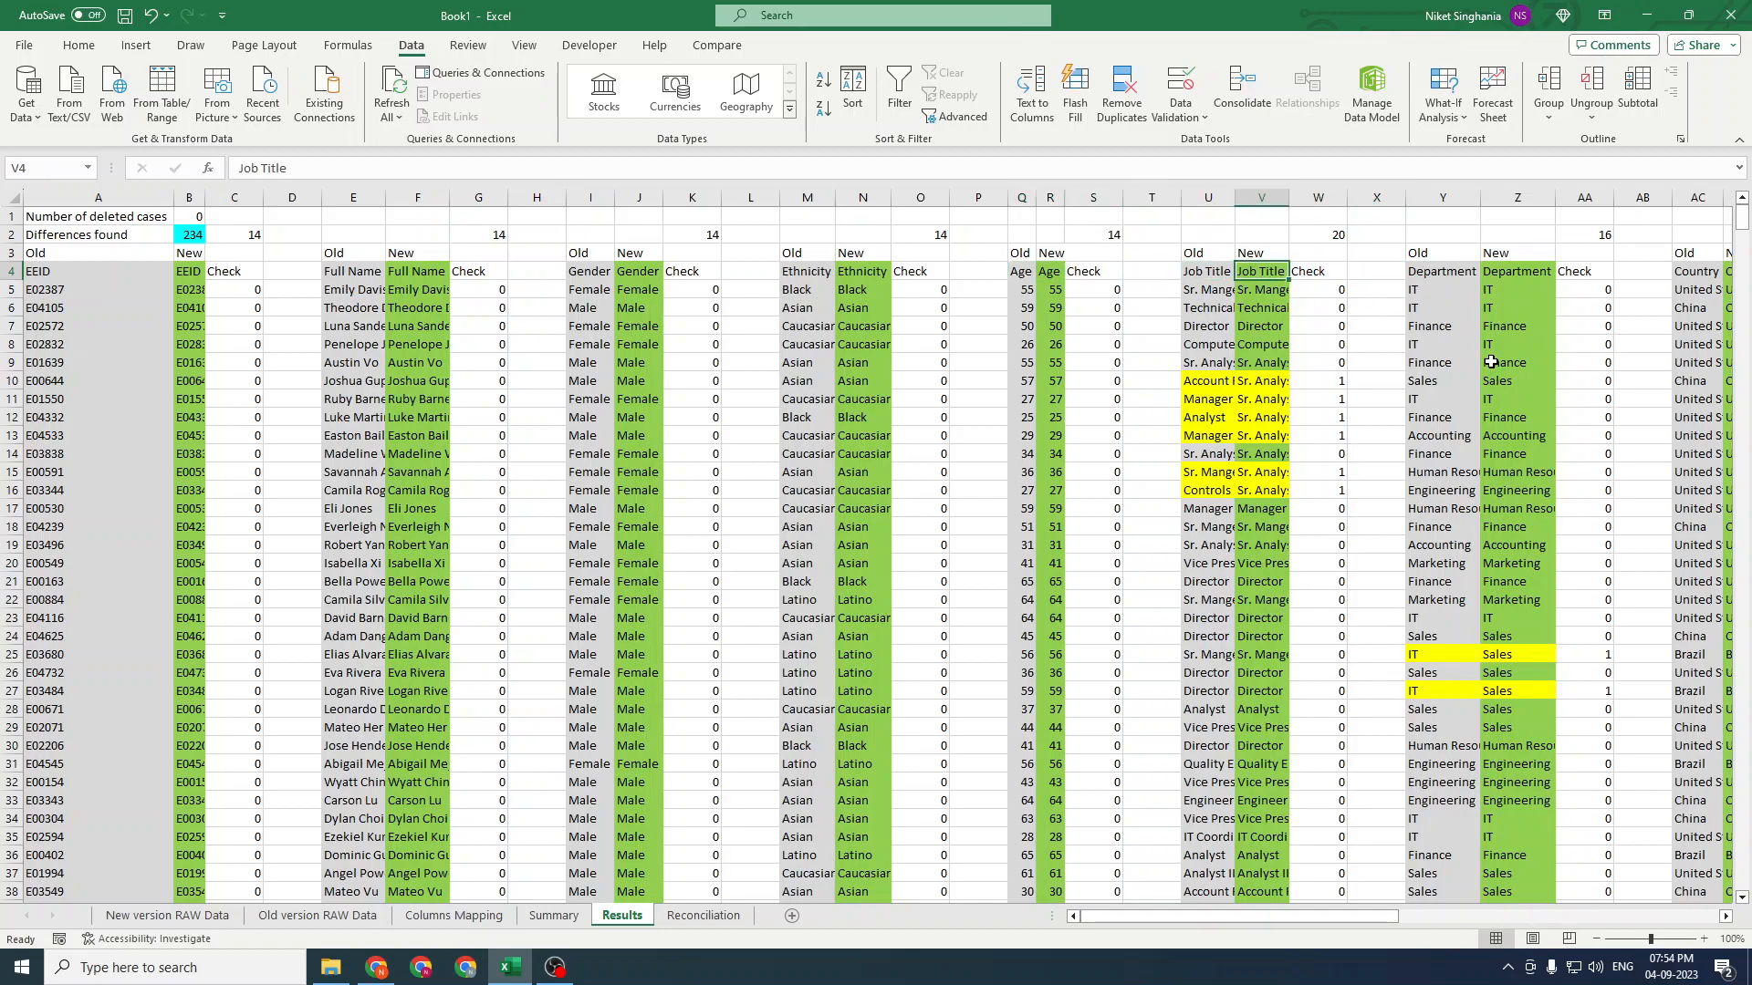
key(Left)
key(Left)
key(Left)
key(Left)
key(Left)
Select the Results table from the EEID header row and add filters to it
key(ctrl+Home)
key(Down)
key(Down)
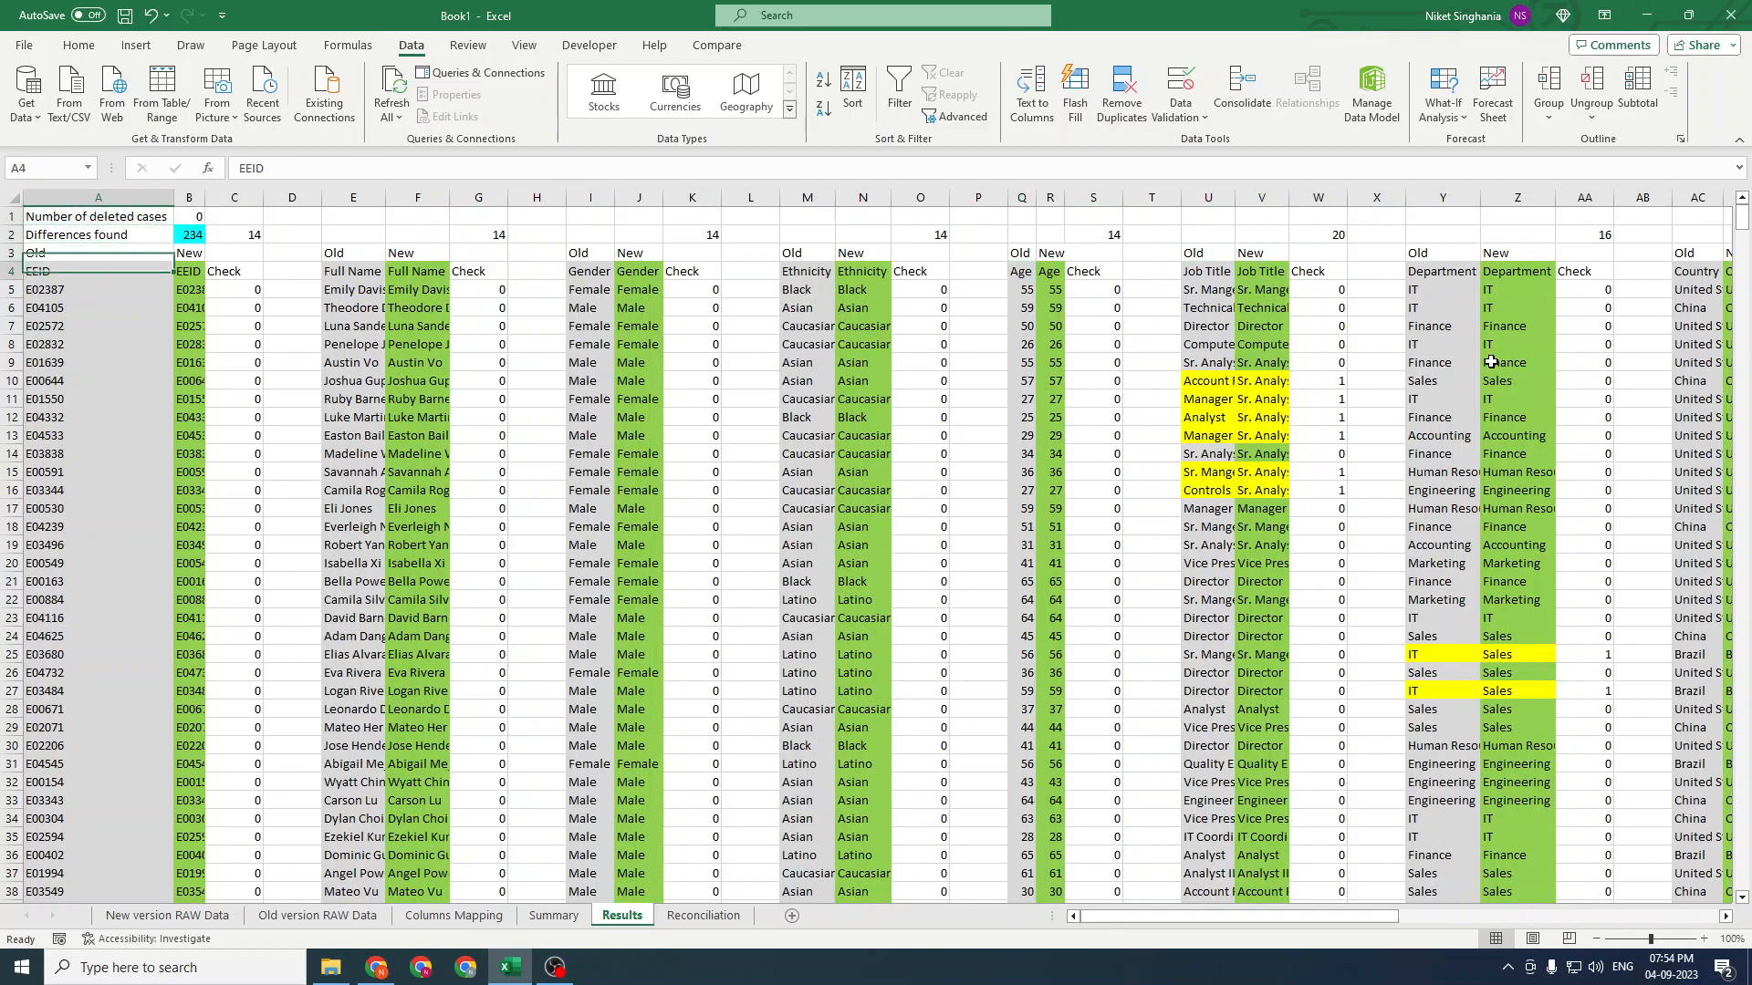
key(Down)
key(ctrl+shift+End)
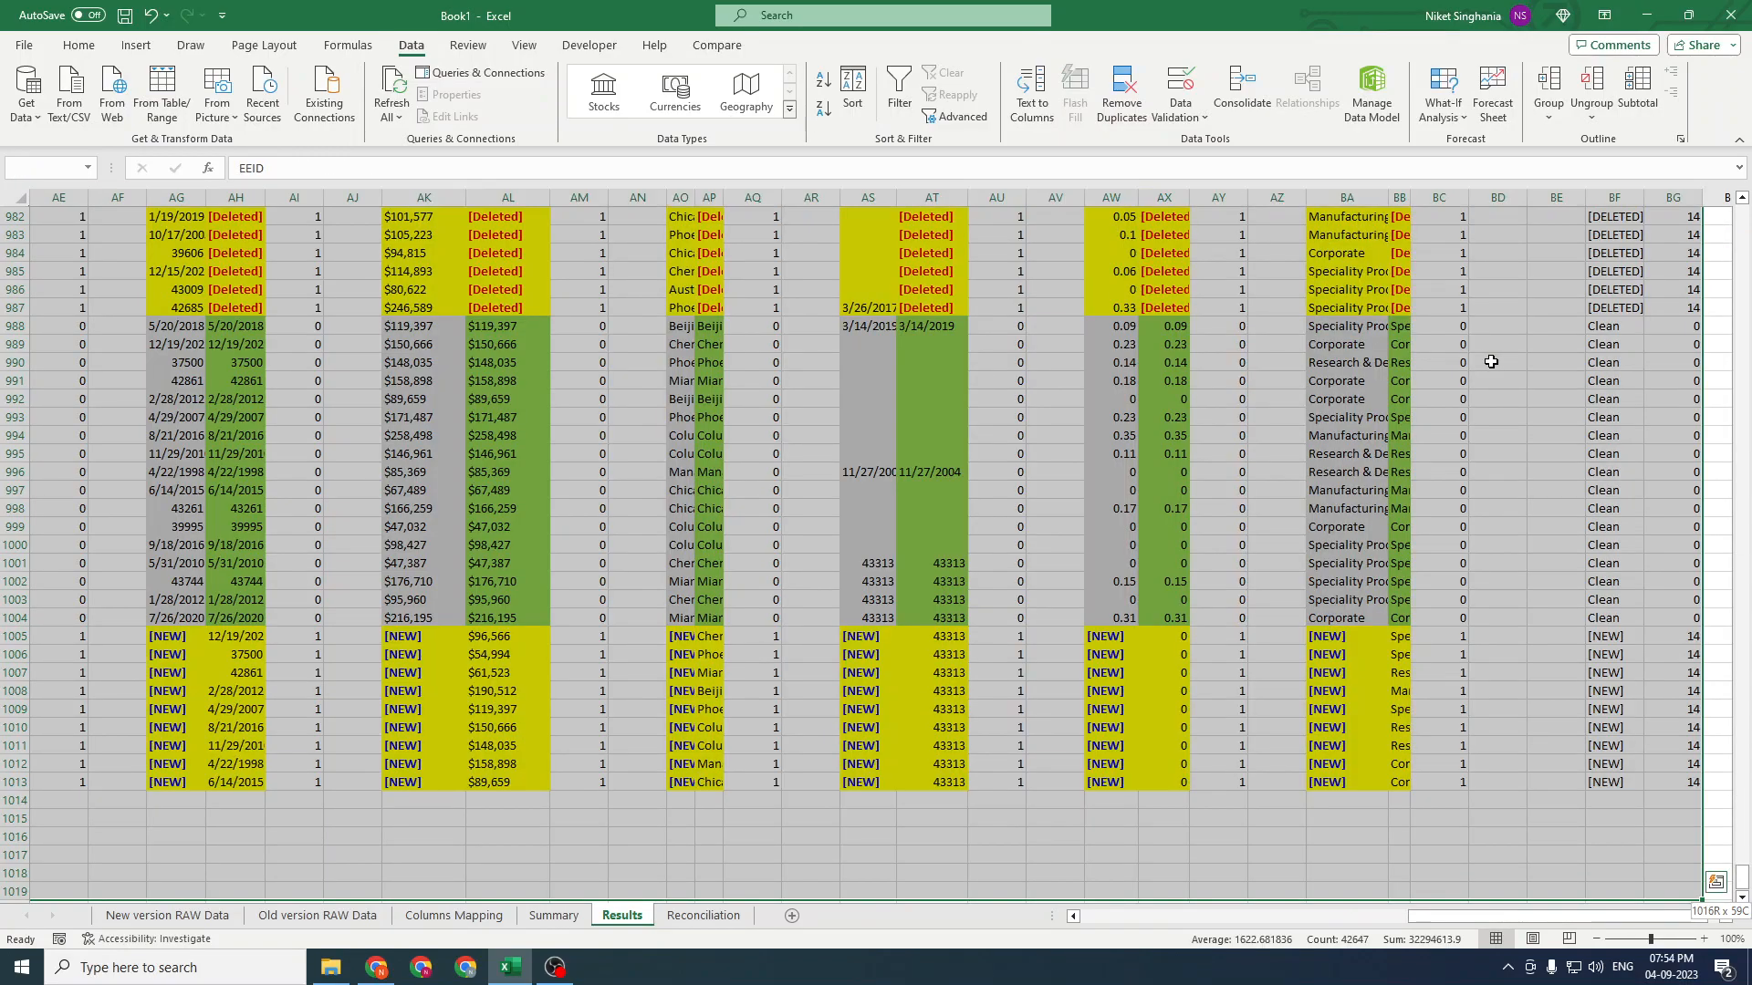
key(ctrl+shift+l)
key(ctrl+Home)
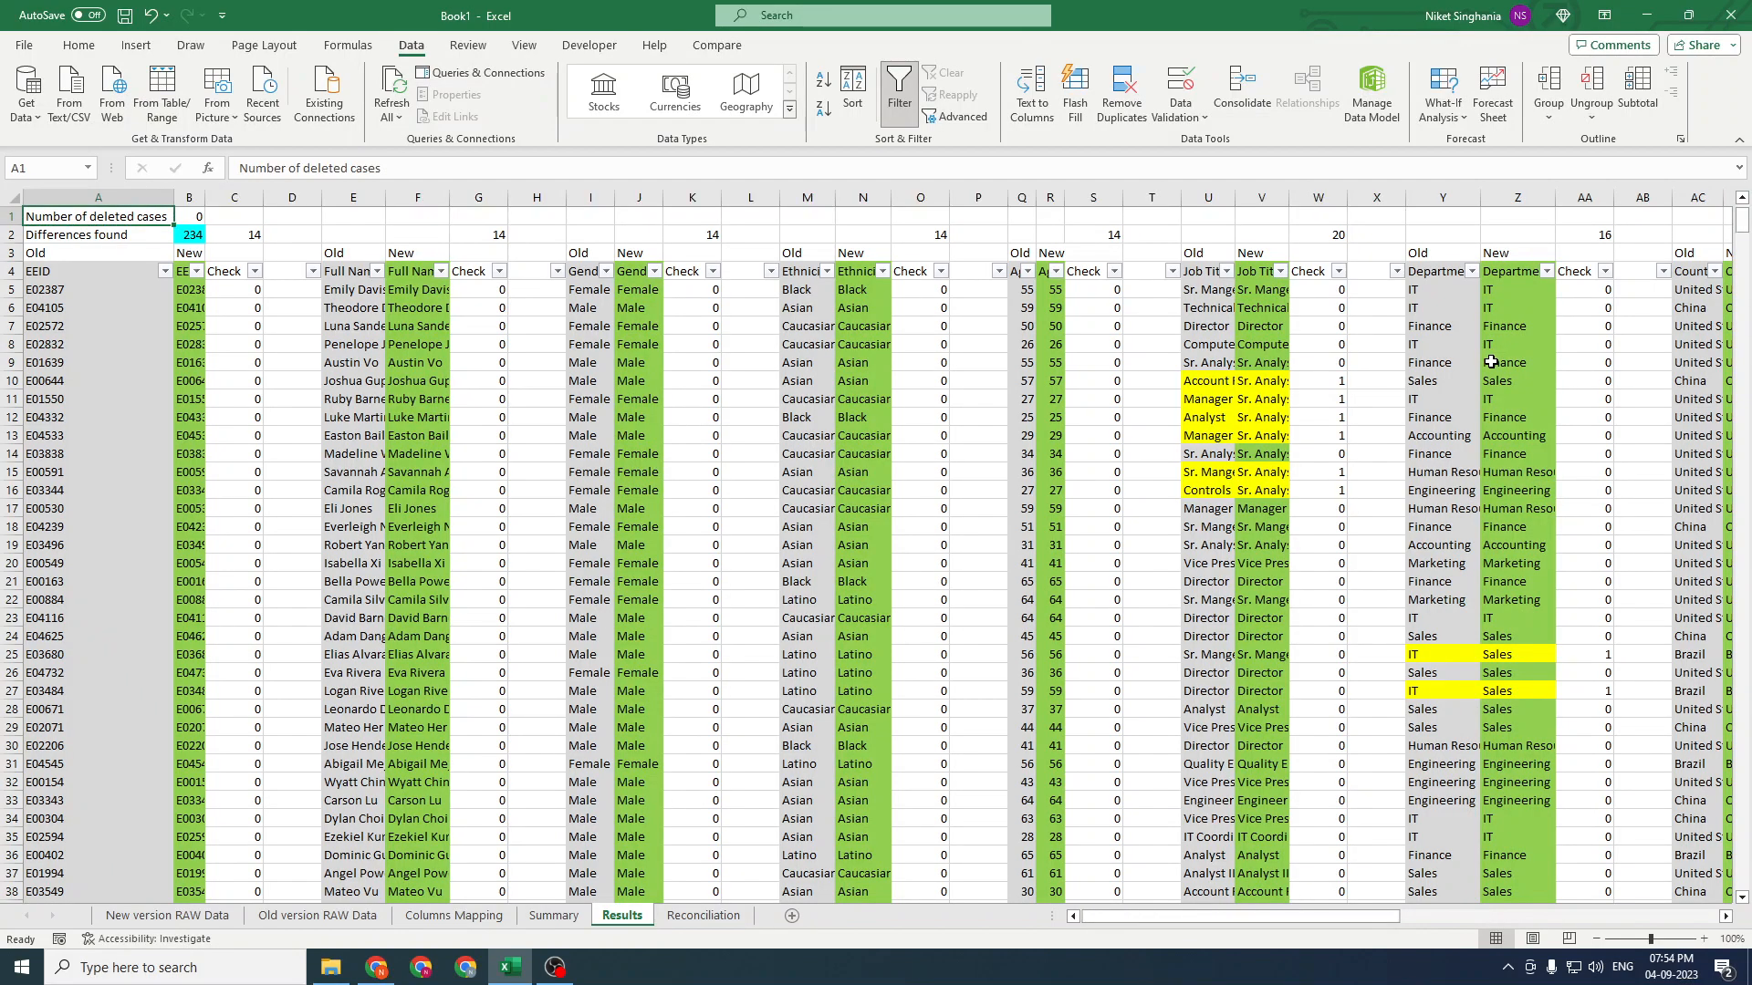
Browse the Results table to the Overview and Total Differences columns
key(Right)
key(Right)
key(Right)
key(Right)
key(Down)
key(Down)
key(Right)
key(Down)
key(ctrl+Right)
key(ctrl+Right)
key(ctrl+Right)
key(ctrl+Right)
key(ctrl+End)
key(ctrl+Up)
key(ctrl+Up)
key(ctrl+Up)
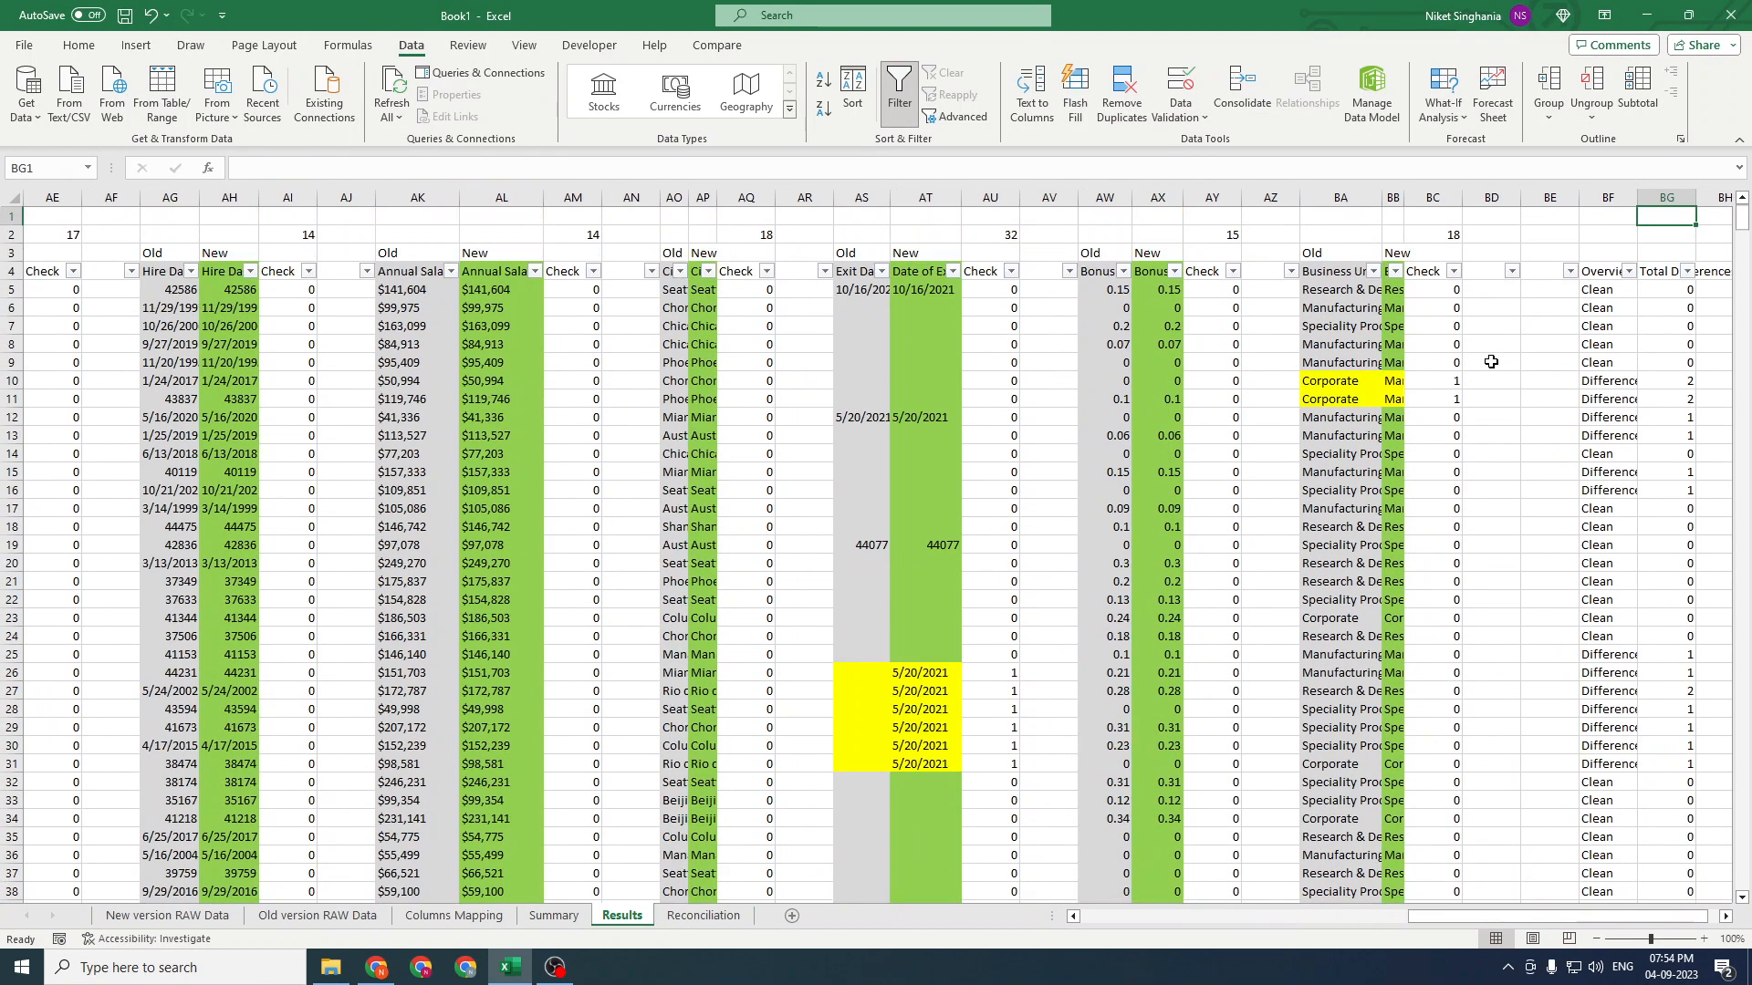
key(ctrl+Down)
key(Left)
key(Right)
key(Right)
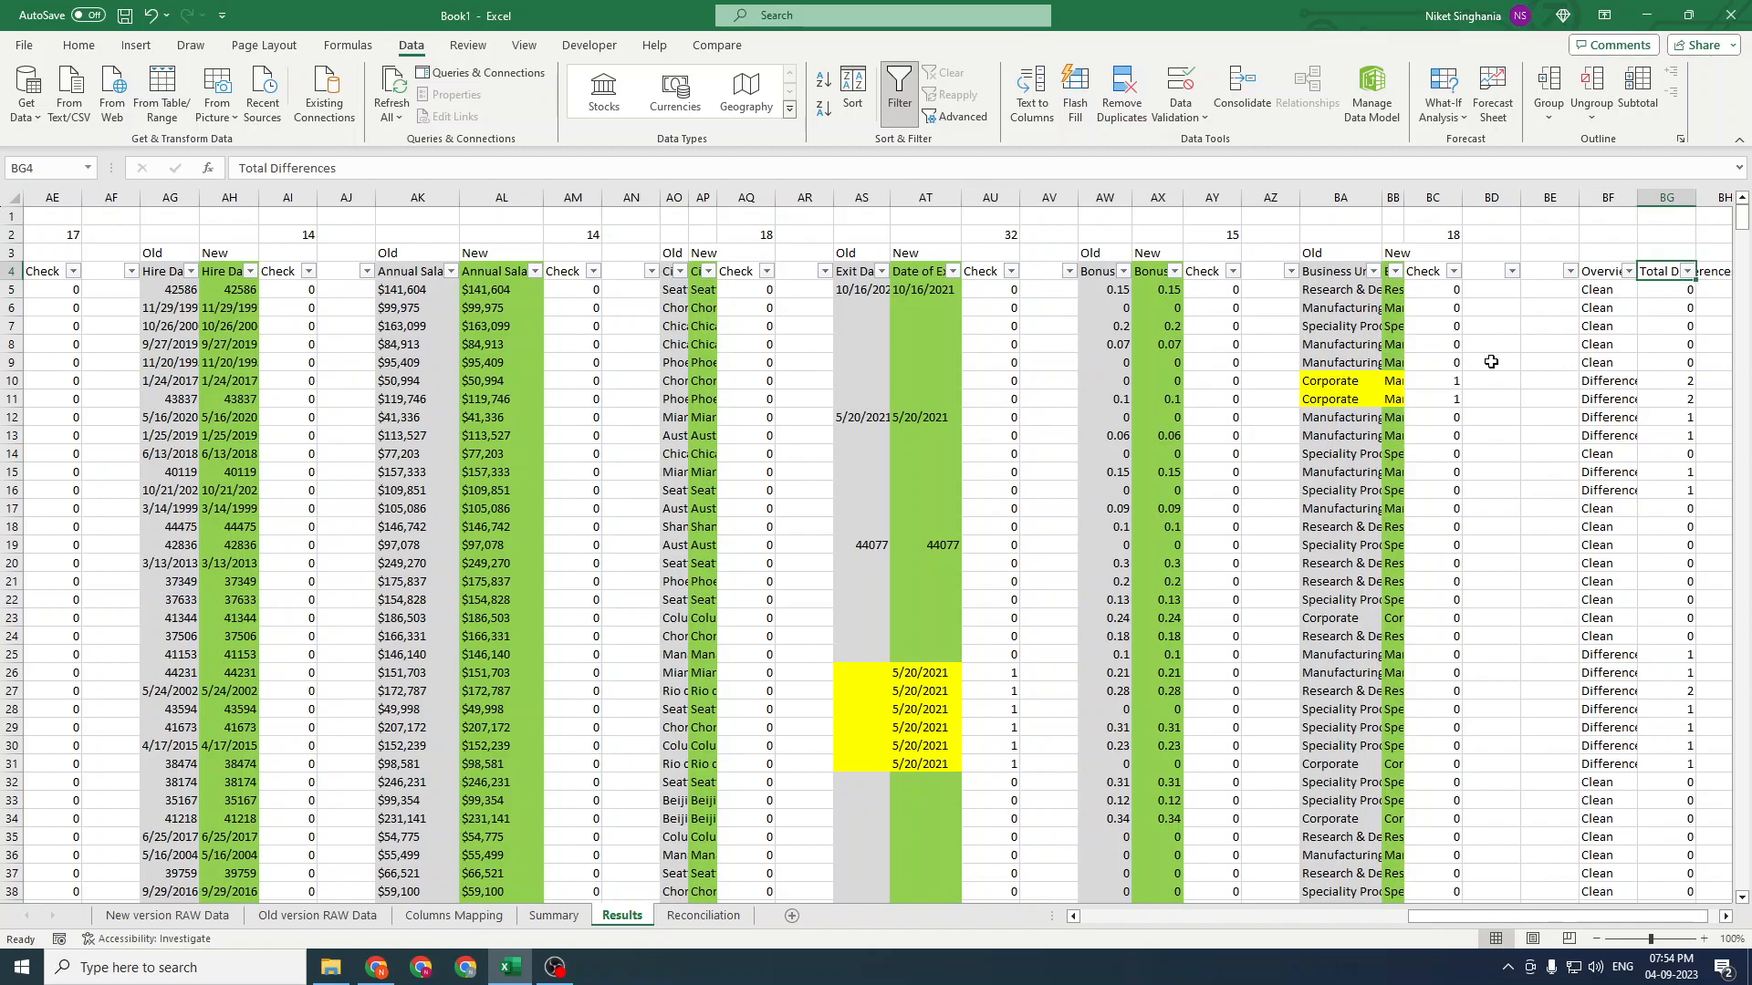
key(Right)
key(Left)
key(Left)
key(Left)
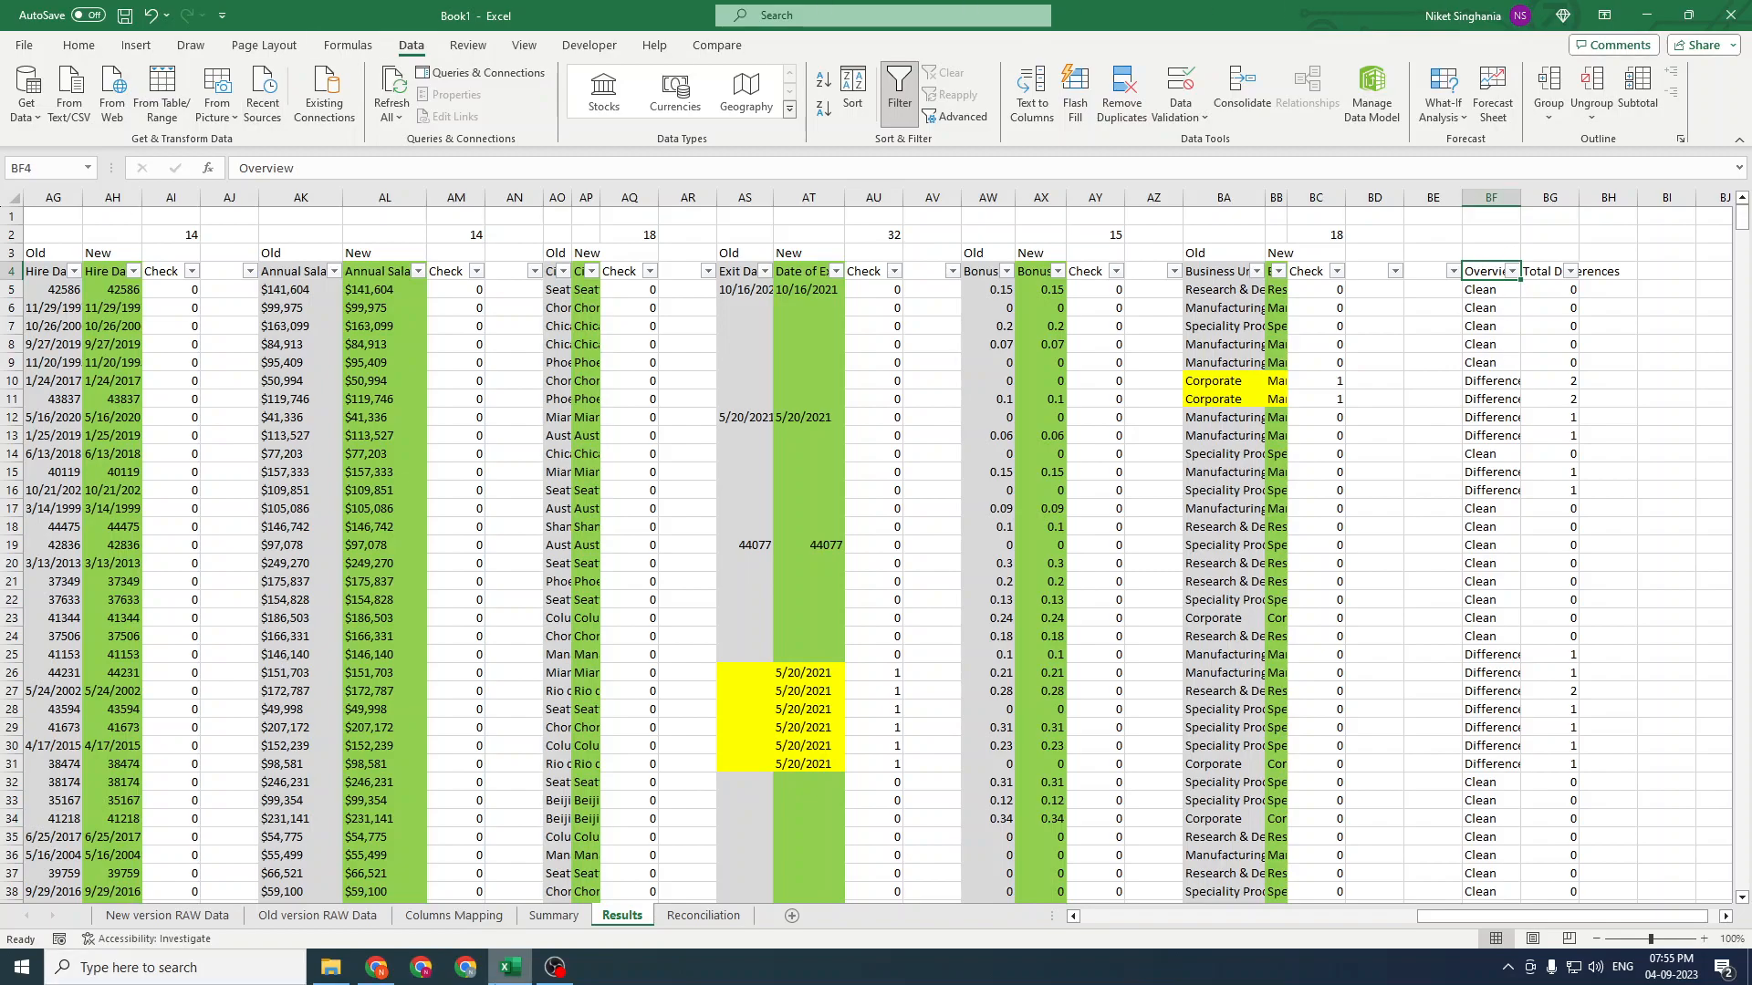
mouse_move(507, 981)
click(535, 927)
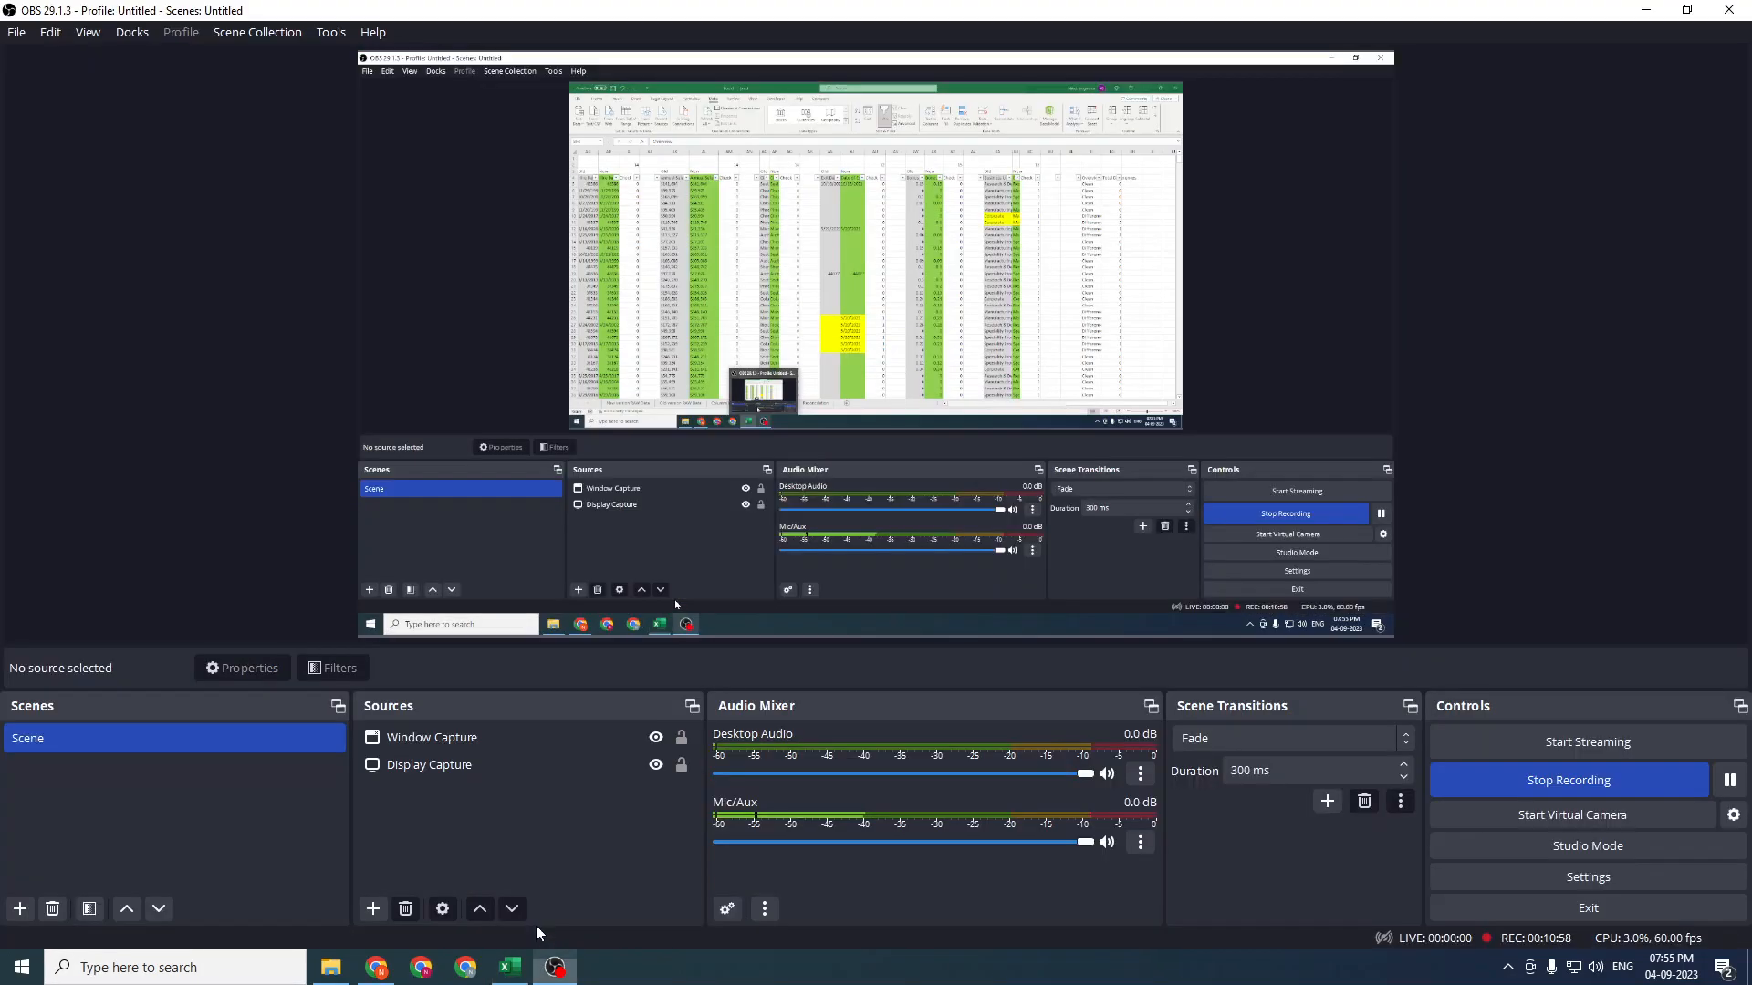